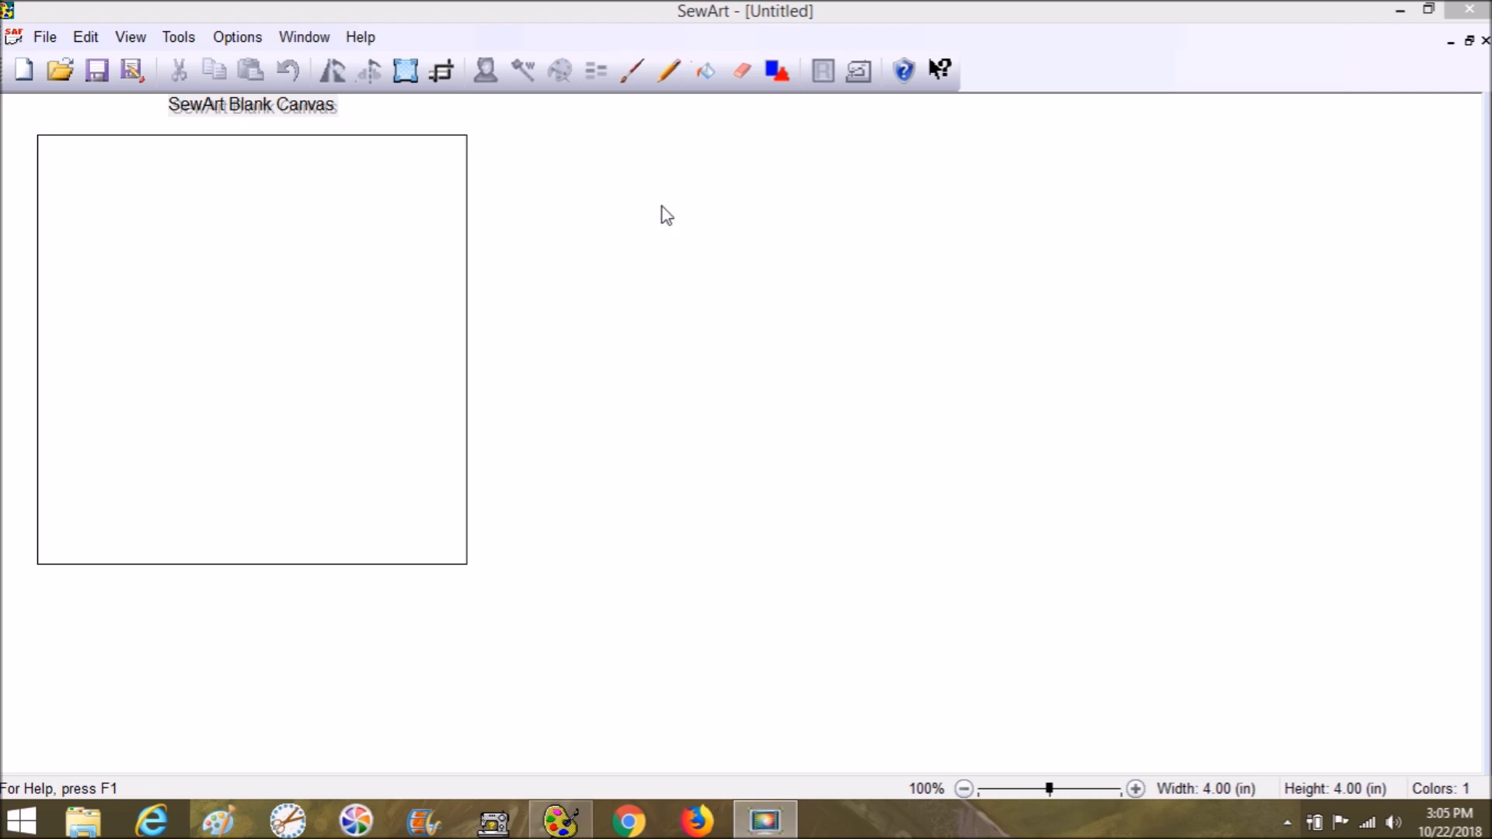
Step: Open the Penguin130X130 image from the S & S Computing folder
{"action": "left_click", "coordinate": [40, 45]}
{"action": "left_click", "coordinate": [39, 42]}
{"action": "left_click", "coordinate": [45, 90]}
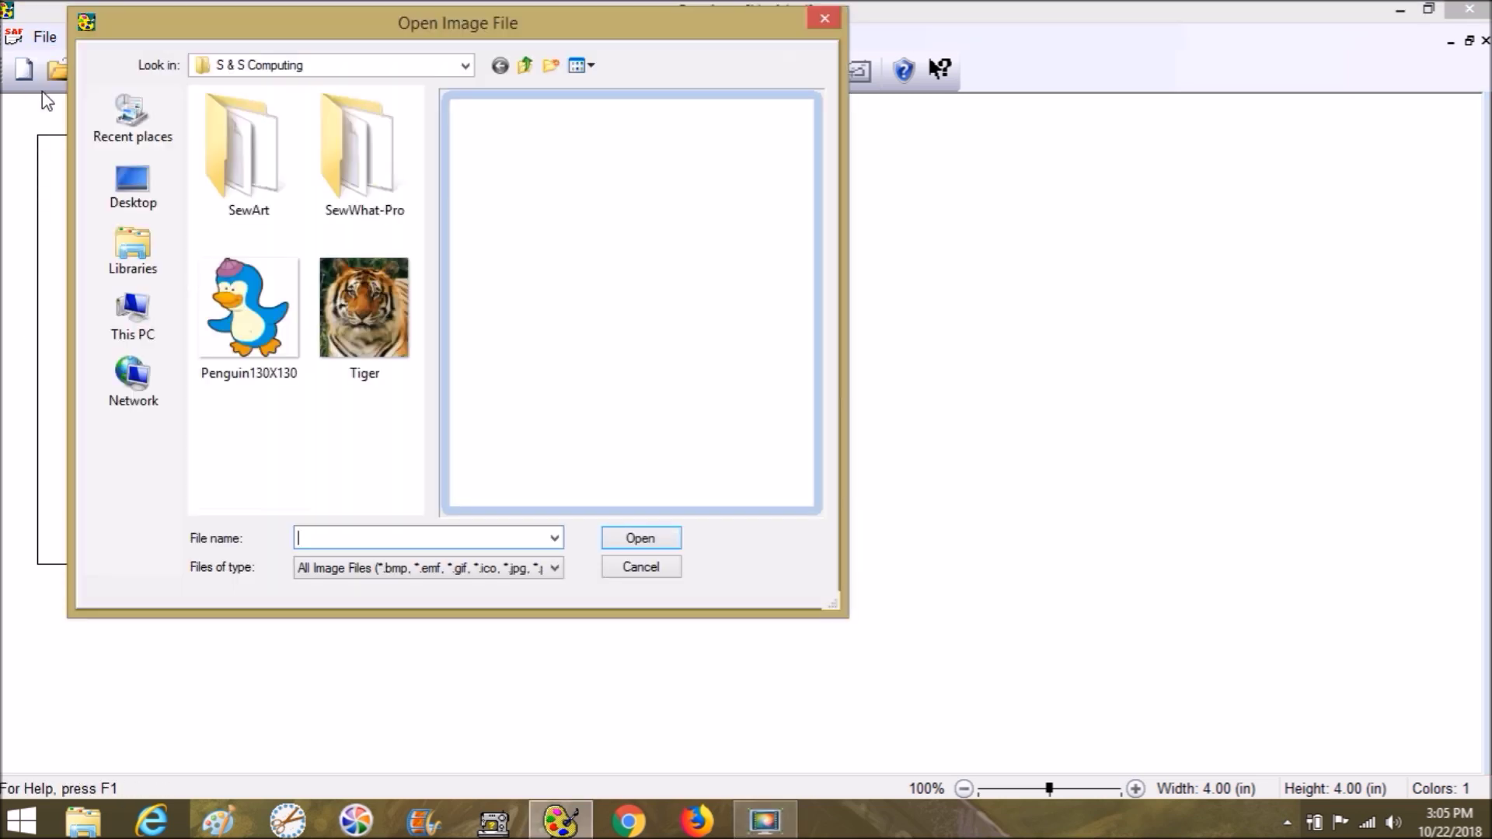
{"action": "left_click", "coordinate": [469, 68]}
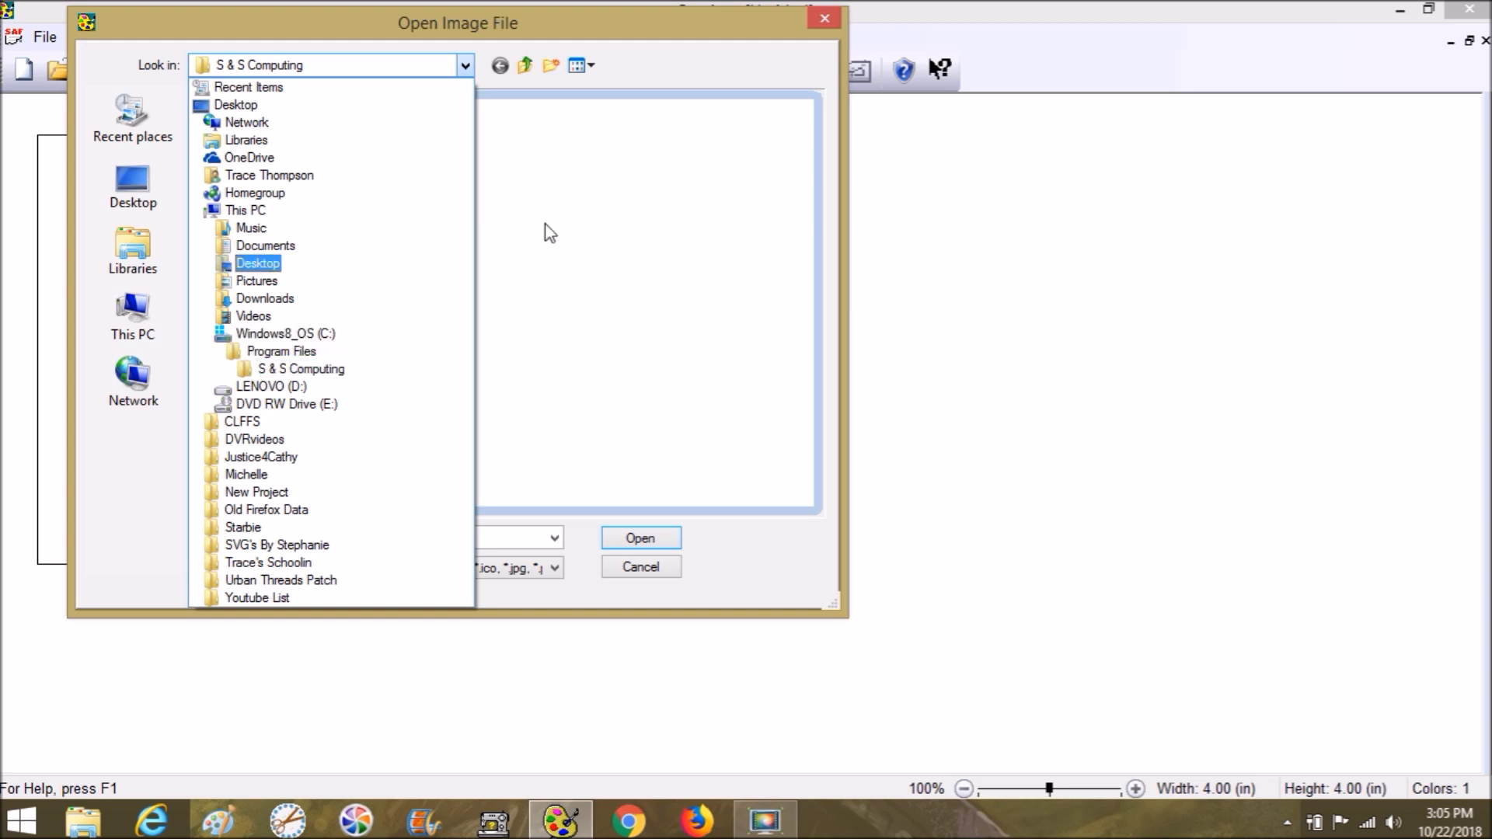
{"action": "left_click", "coordinate": [528, 30]}
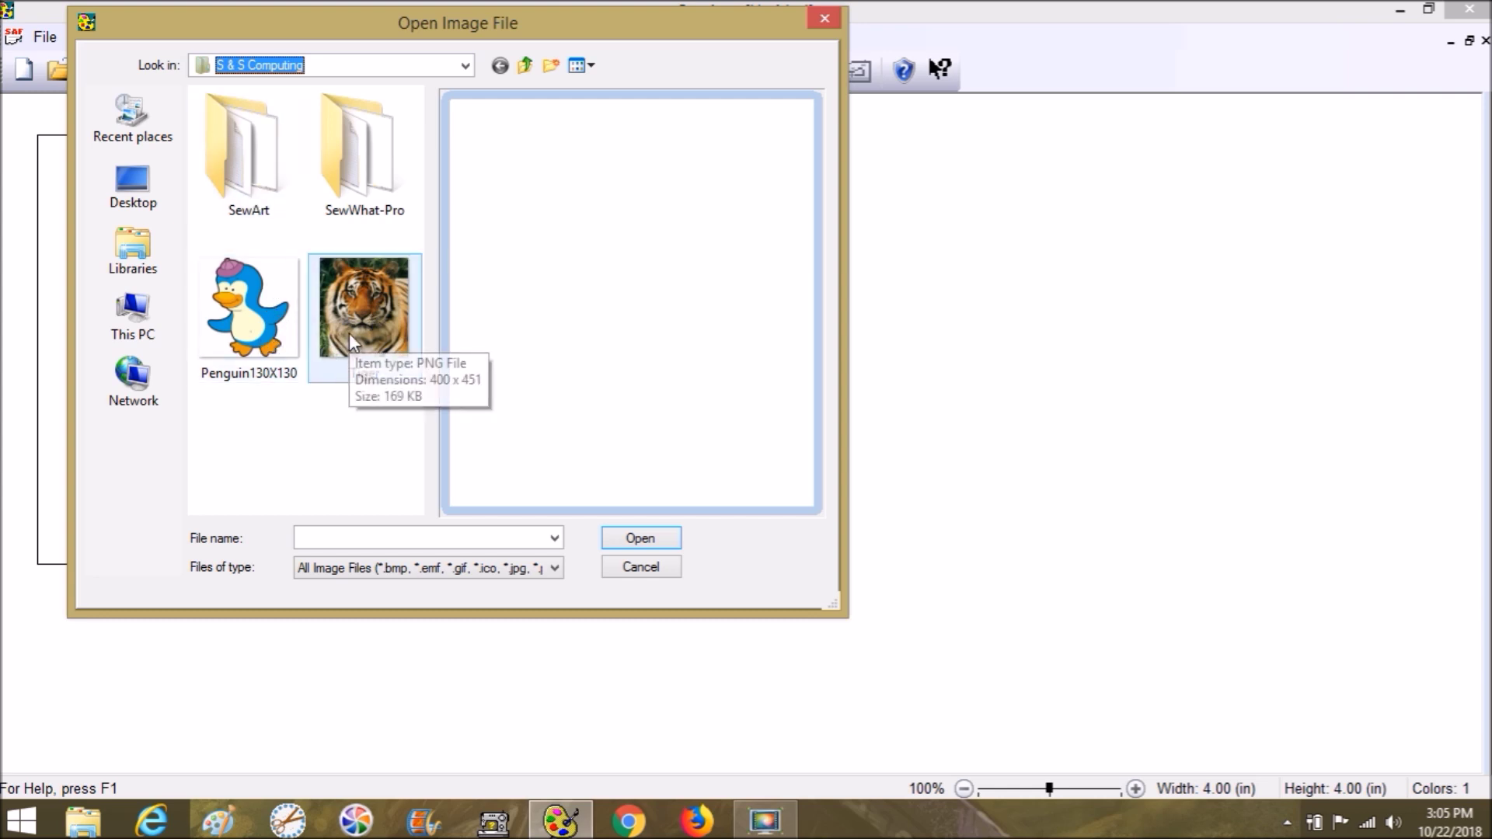
{"action": "left_click", "coordinate": [283, 335]}
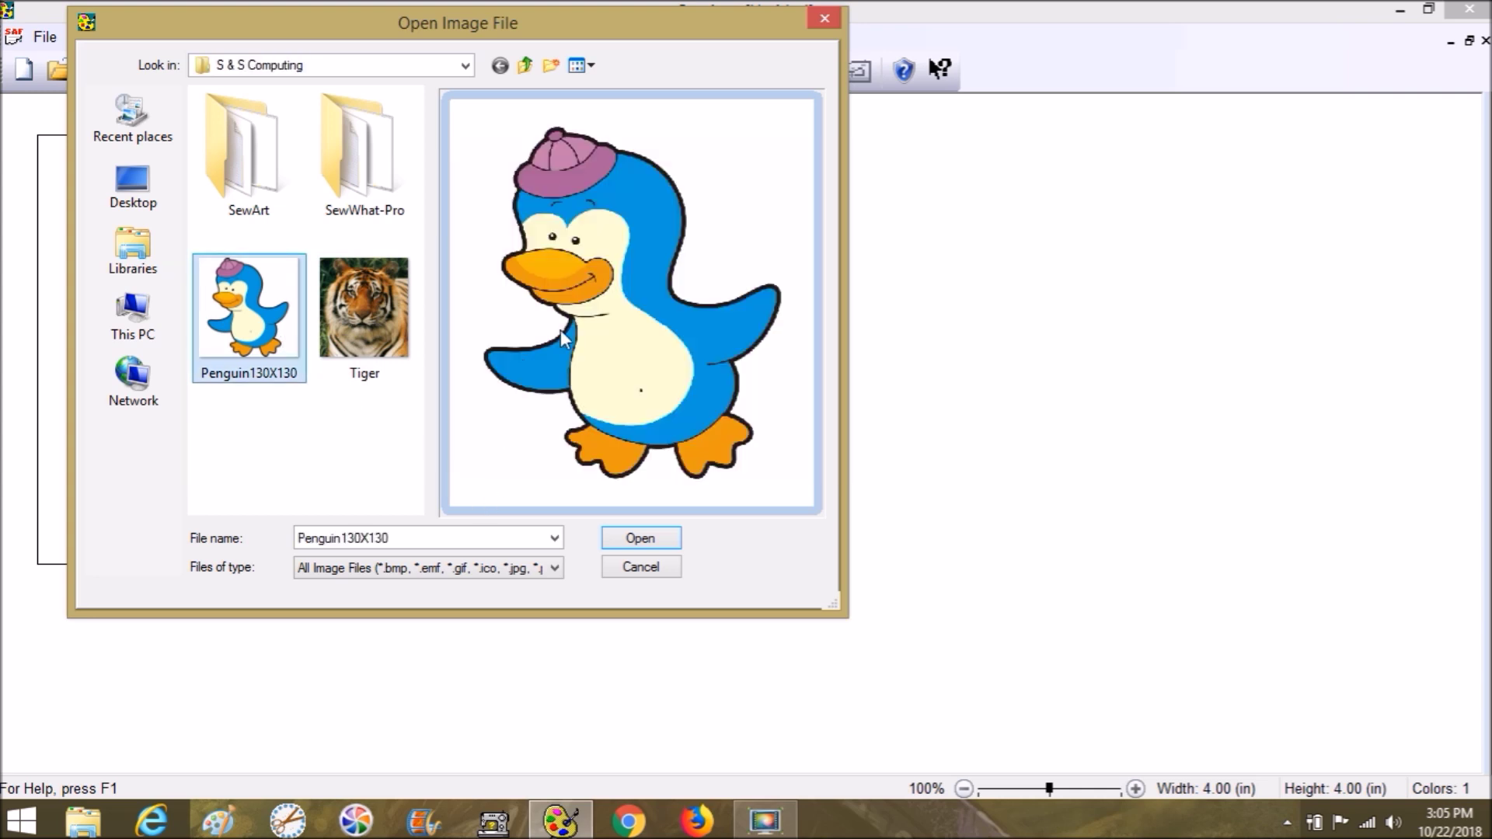
{"action": "left_click", "coordinate": [632, 544]}
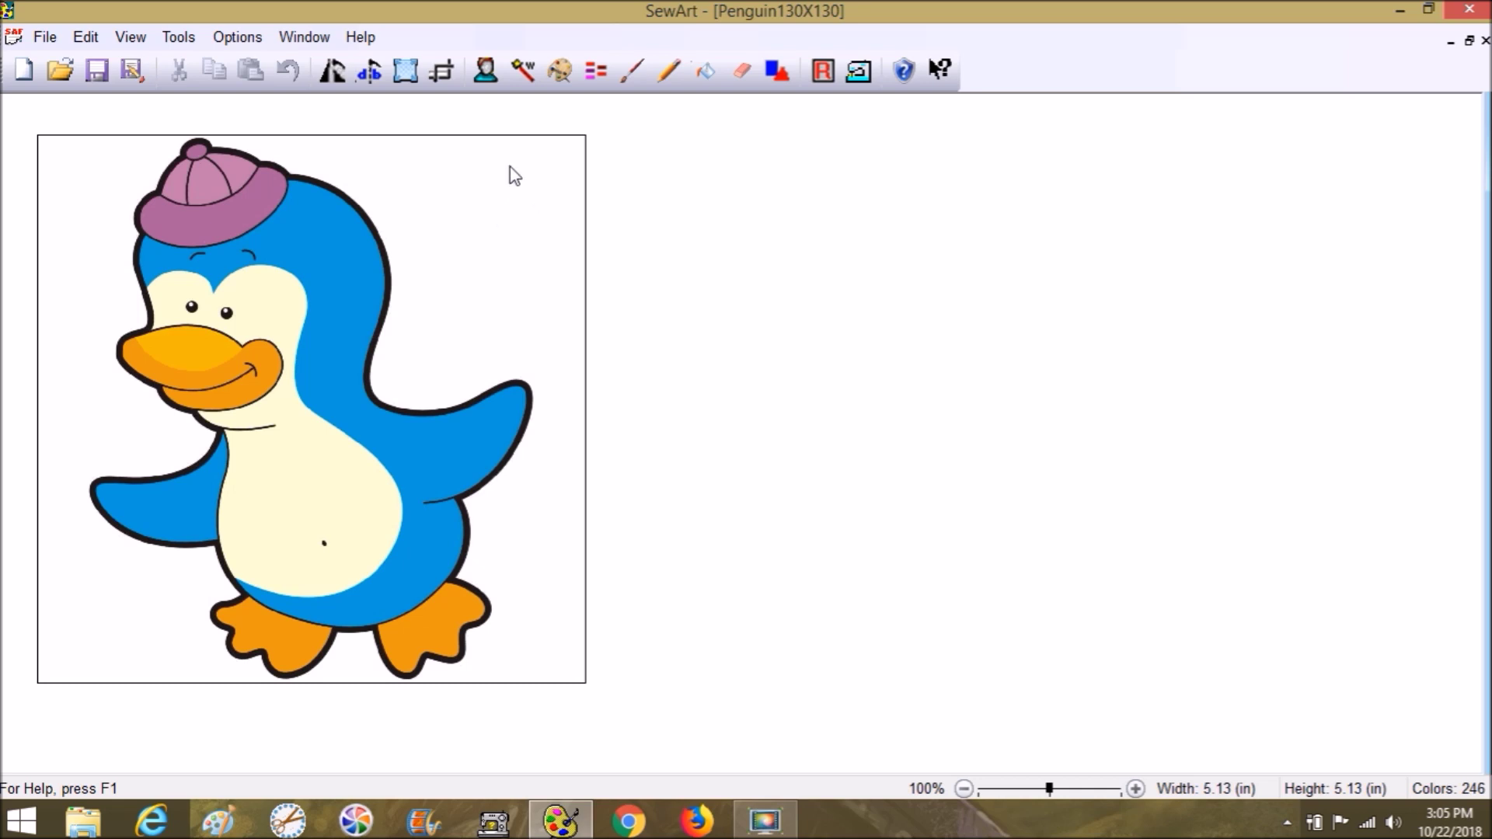
{"action": "left_click", "coordinate": [559, 78]}
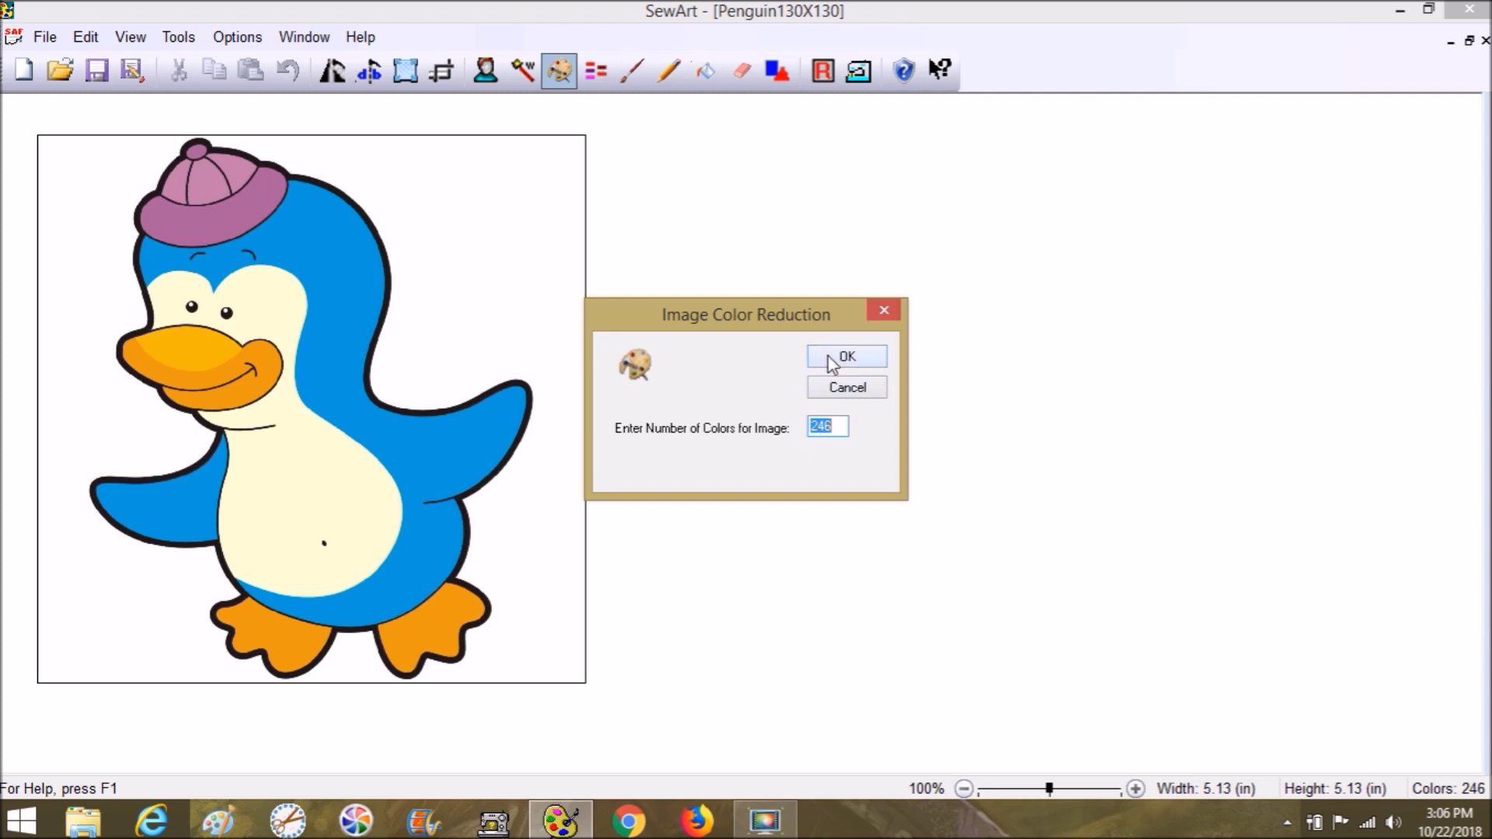
{"action": "left_click", "coordinate": [830, 359]}
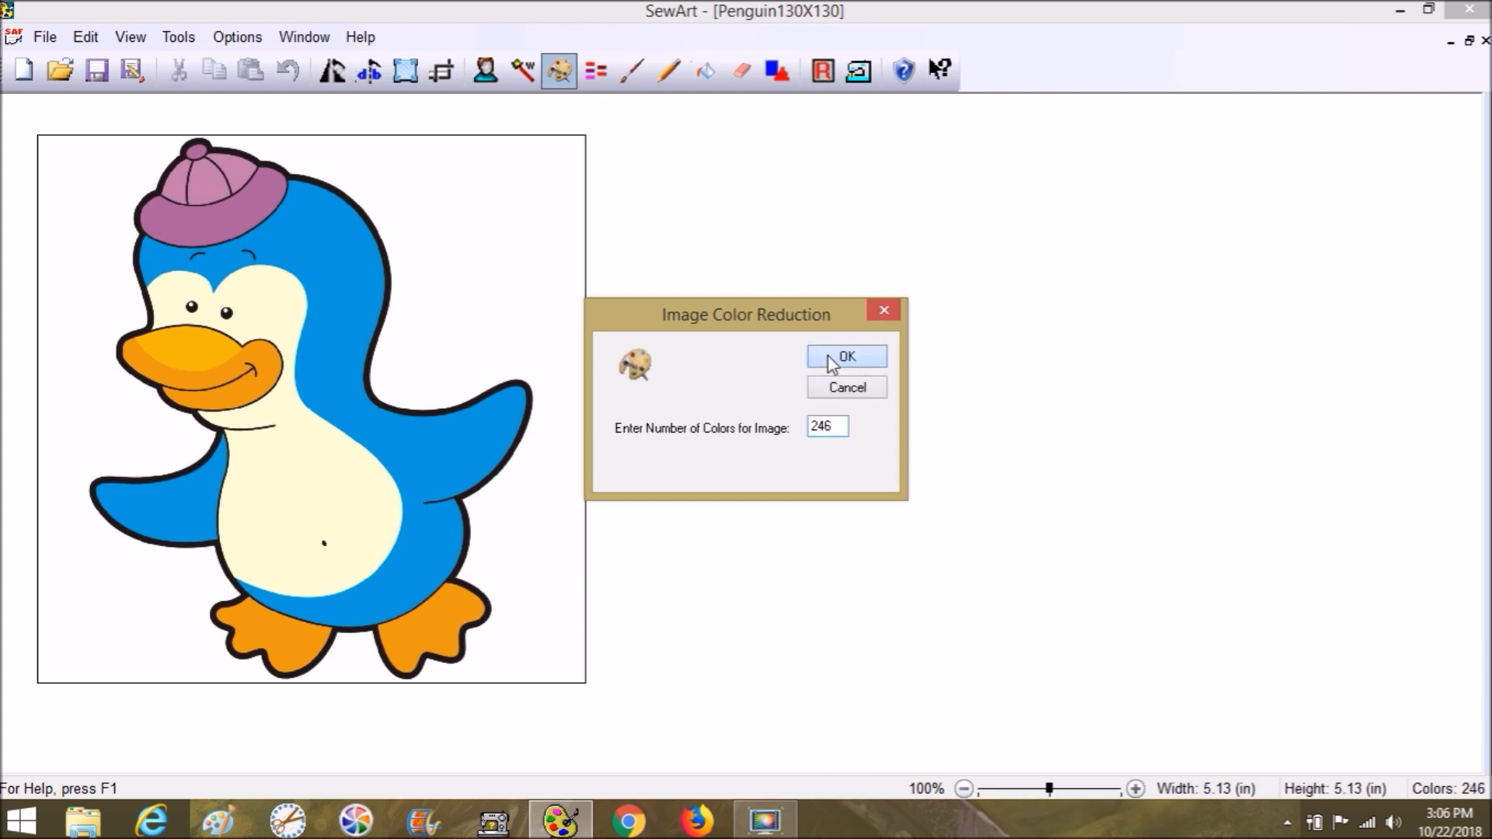
{"action": "left_click", "coordinate": [856, 75]}
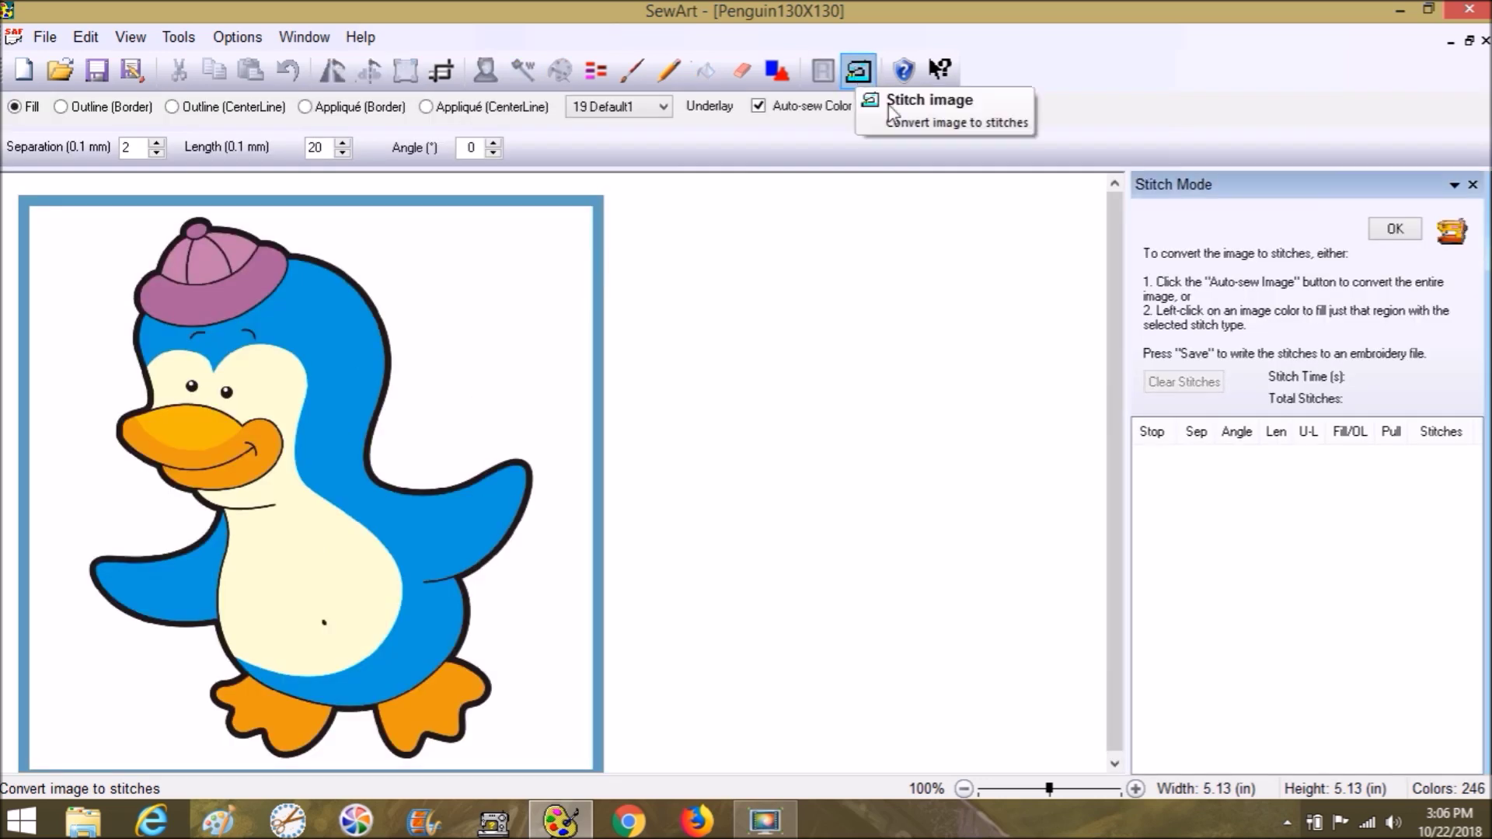
{"action": "left_click", "coordinate": [945, 107]}
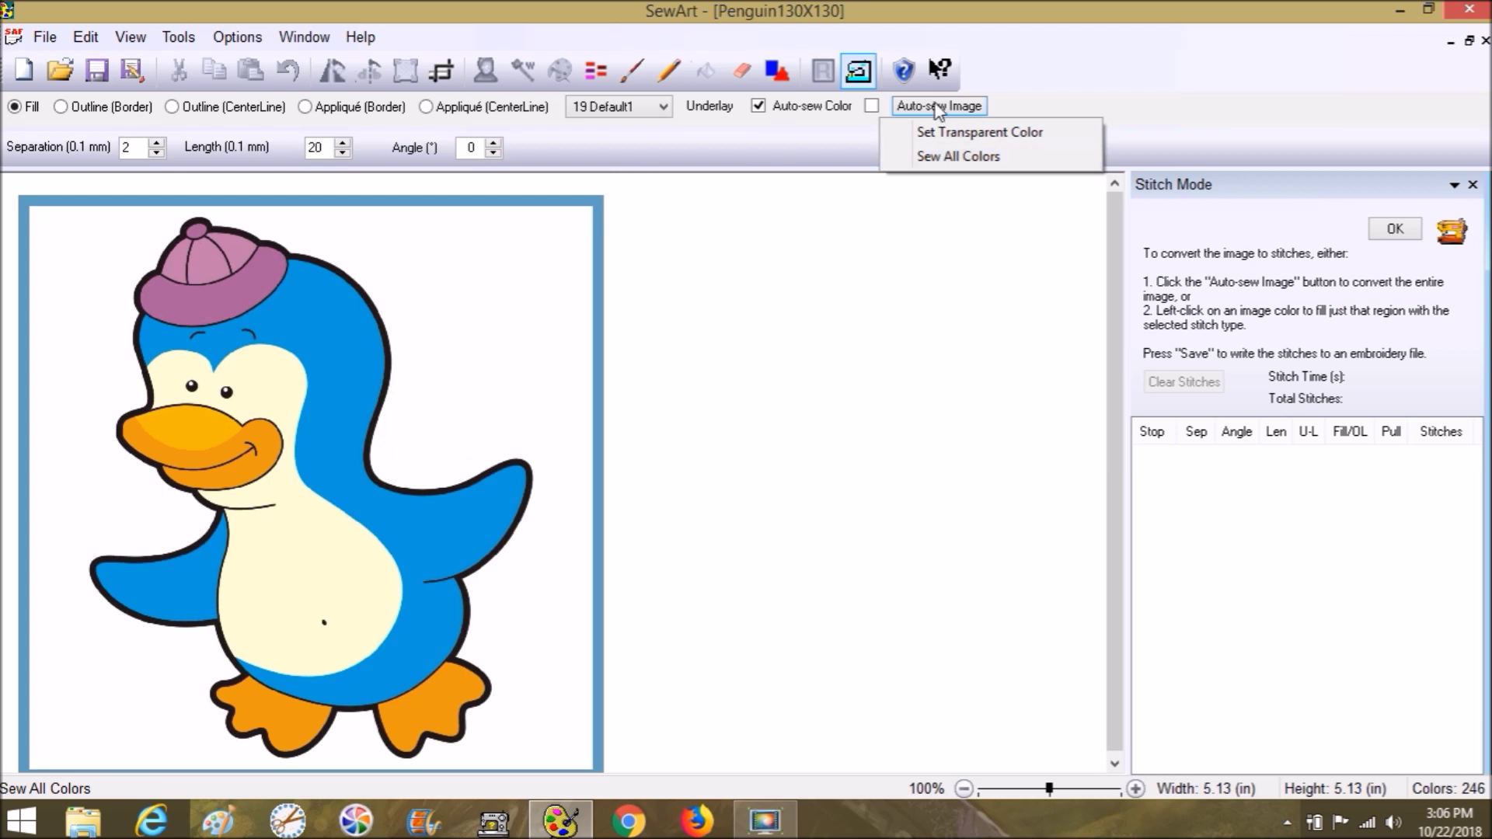
{"action": "left_click", "coordinate": [858, 71]}
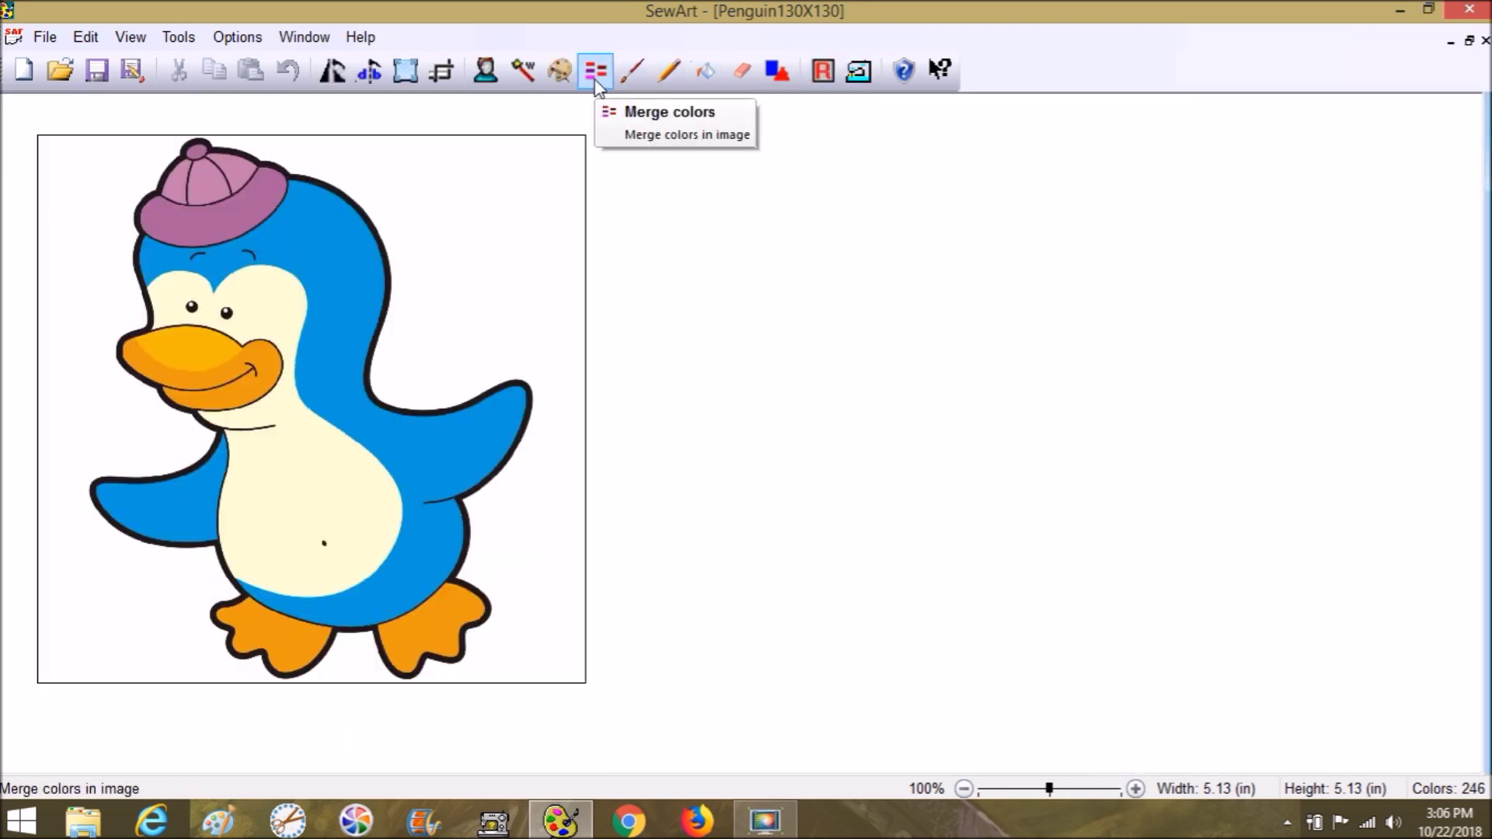
{"action": "left_click", "coordinate": [595, 71]}
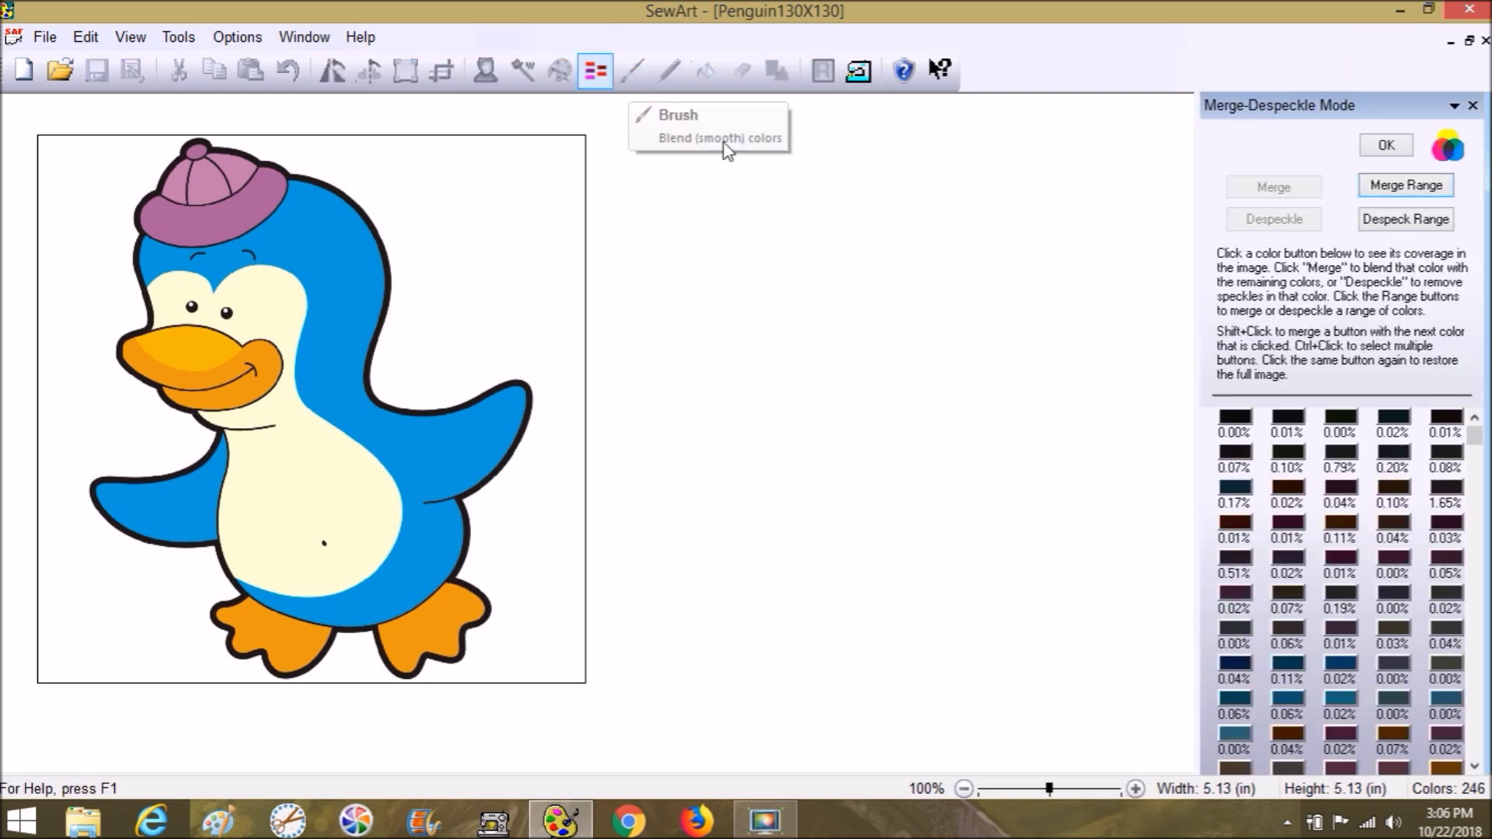
{"action": "left_click", "coordinate": [1244, 422]}
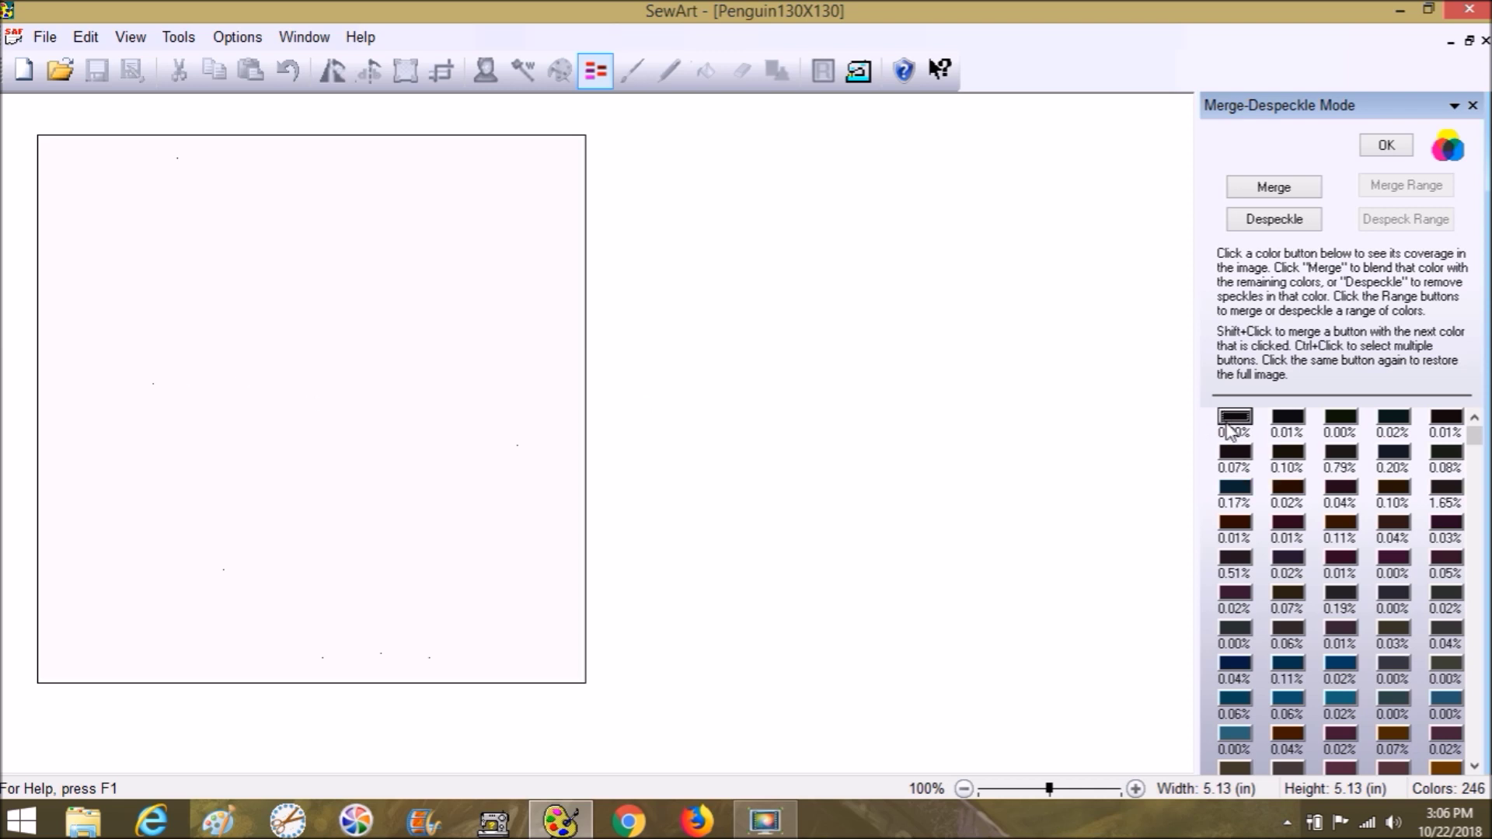
{"action": "left_click", "coordinate": [1289, 419]}
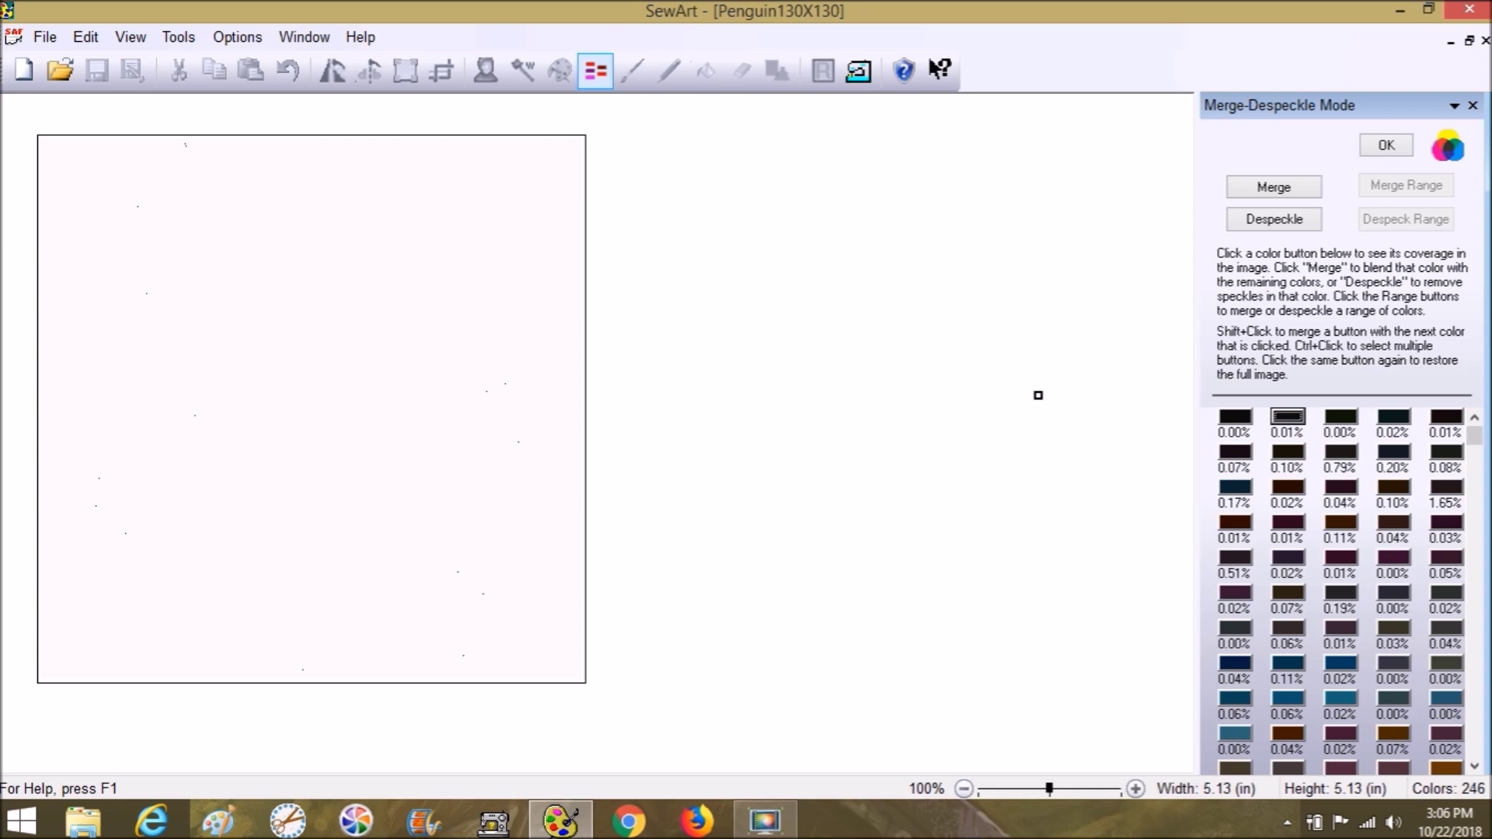
{"action": "left_click", "coordinate": [1342, 418]}
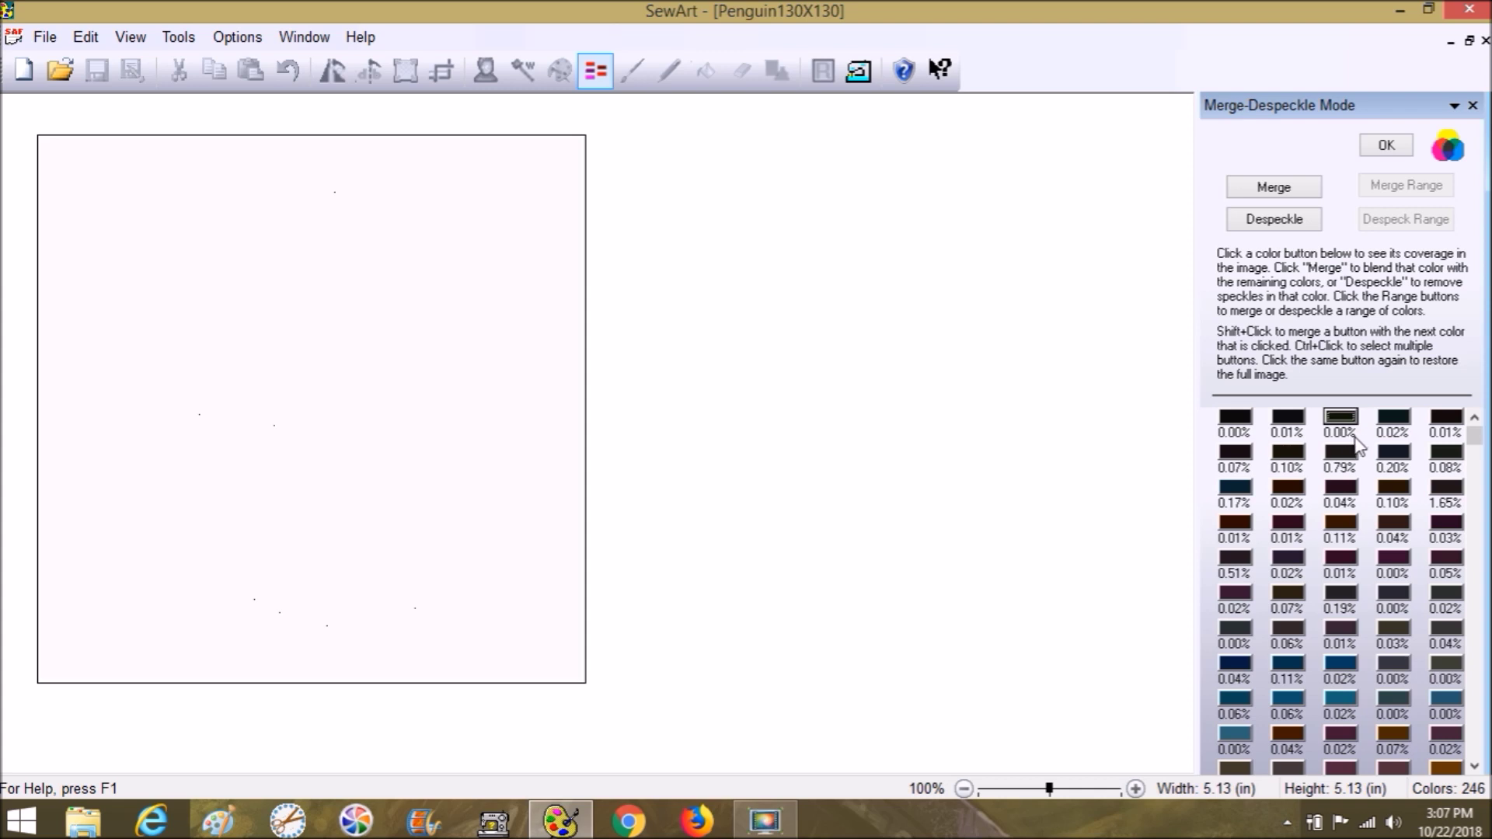
{"action": "left_click", "coordinate": [1395, 426]}
{"action": "left_click", "coordinate": [600, 70]}
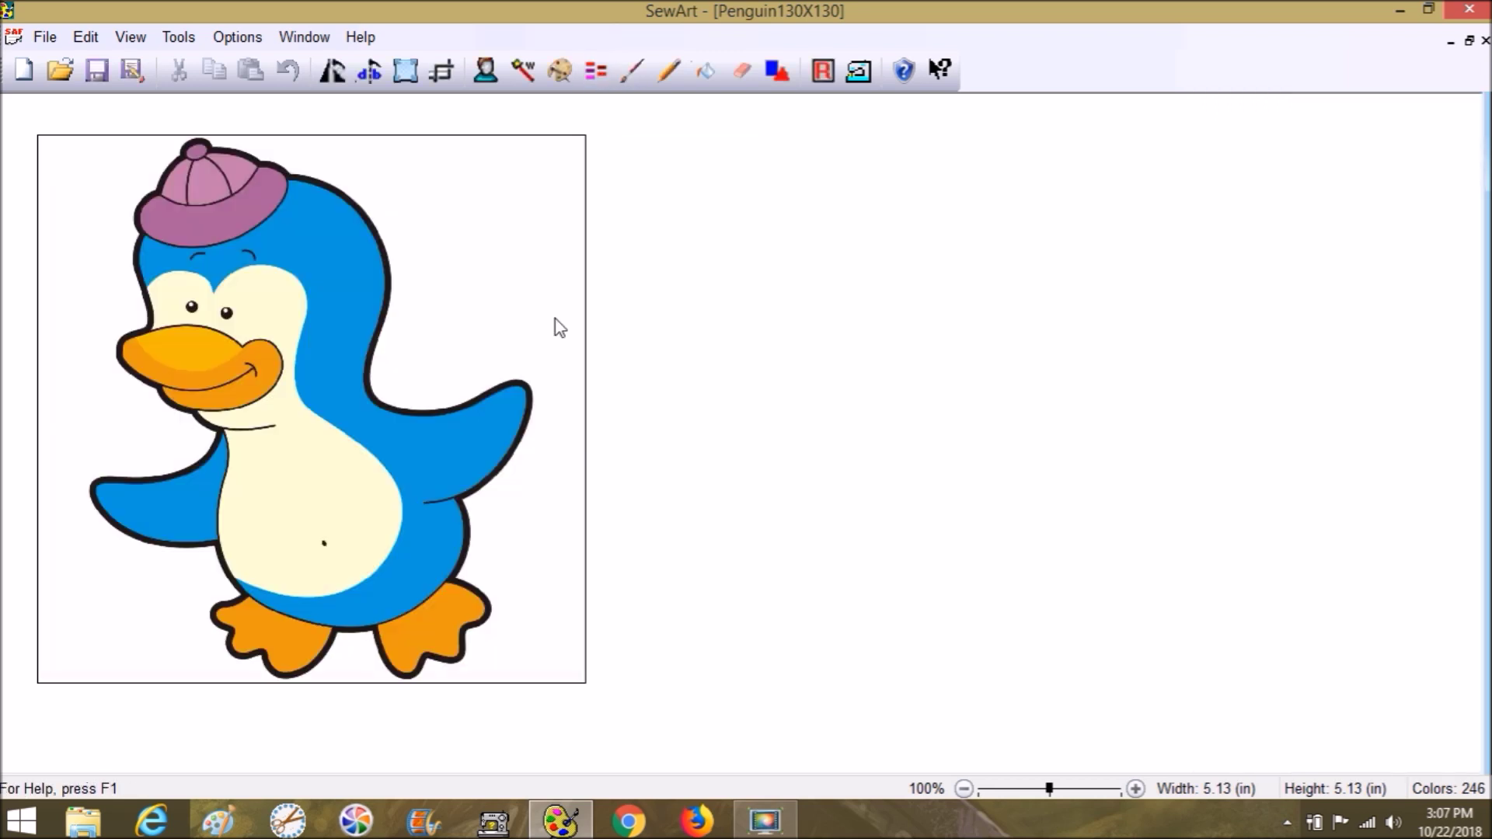
{"action": "left_click", "coordinate": [559, 72]}
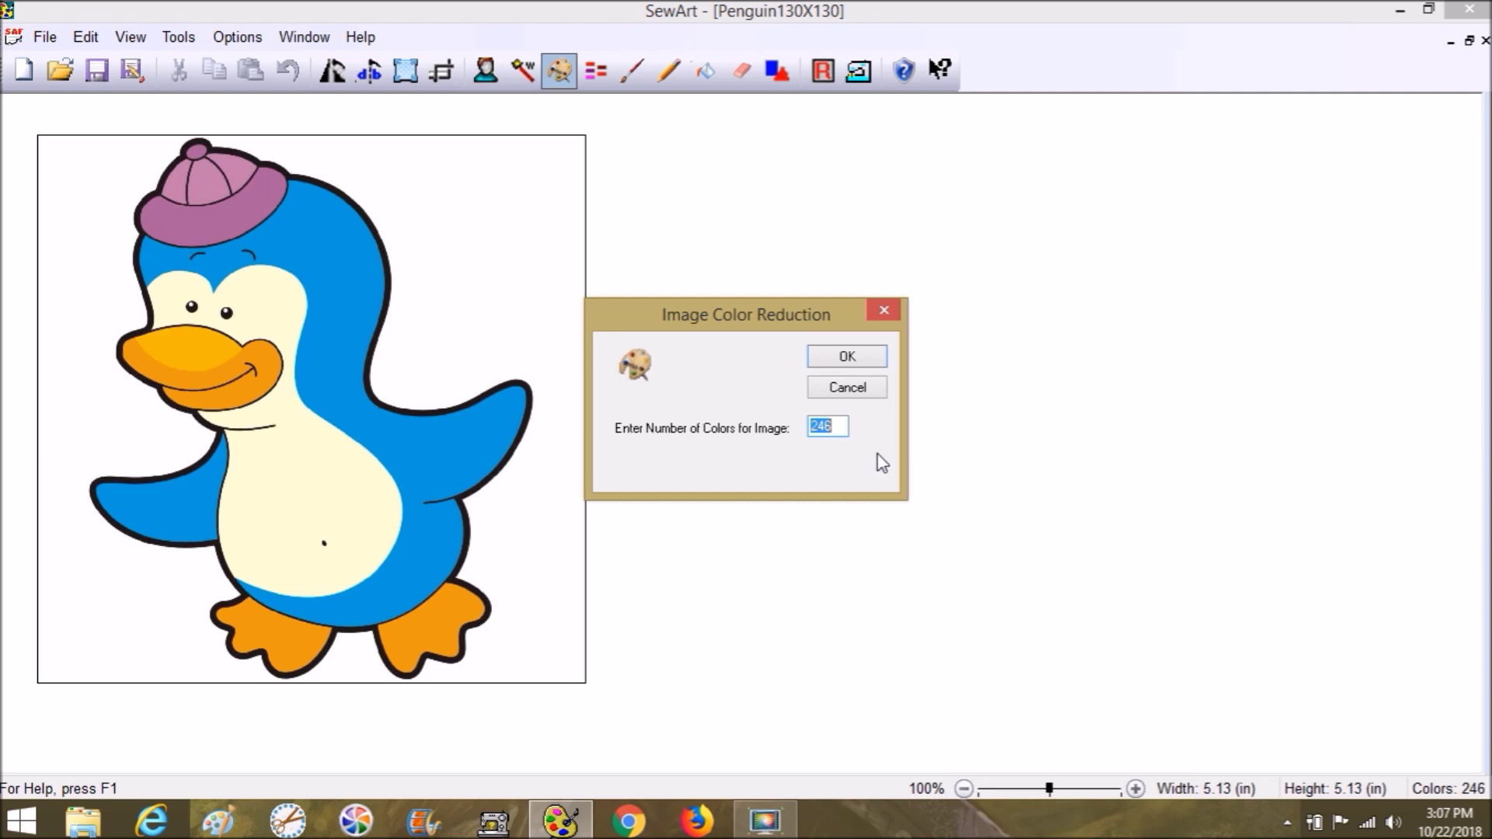
{"action": "type", "text": "10"}
{"action": "left_click", "coordinate": [847, 357]}
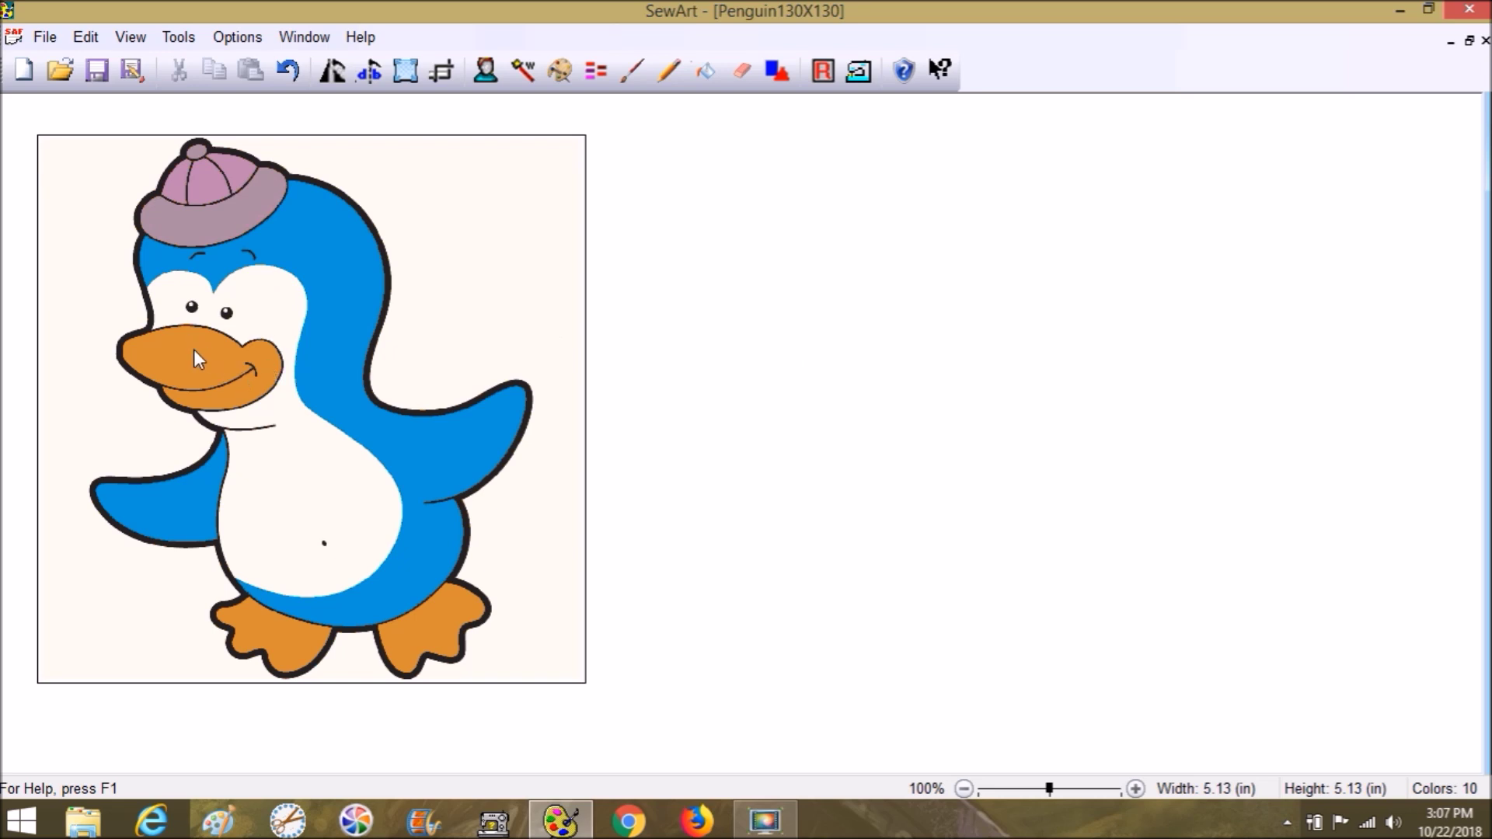
{"action": "left_click", "coordinate": [565, 70]}
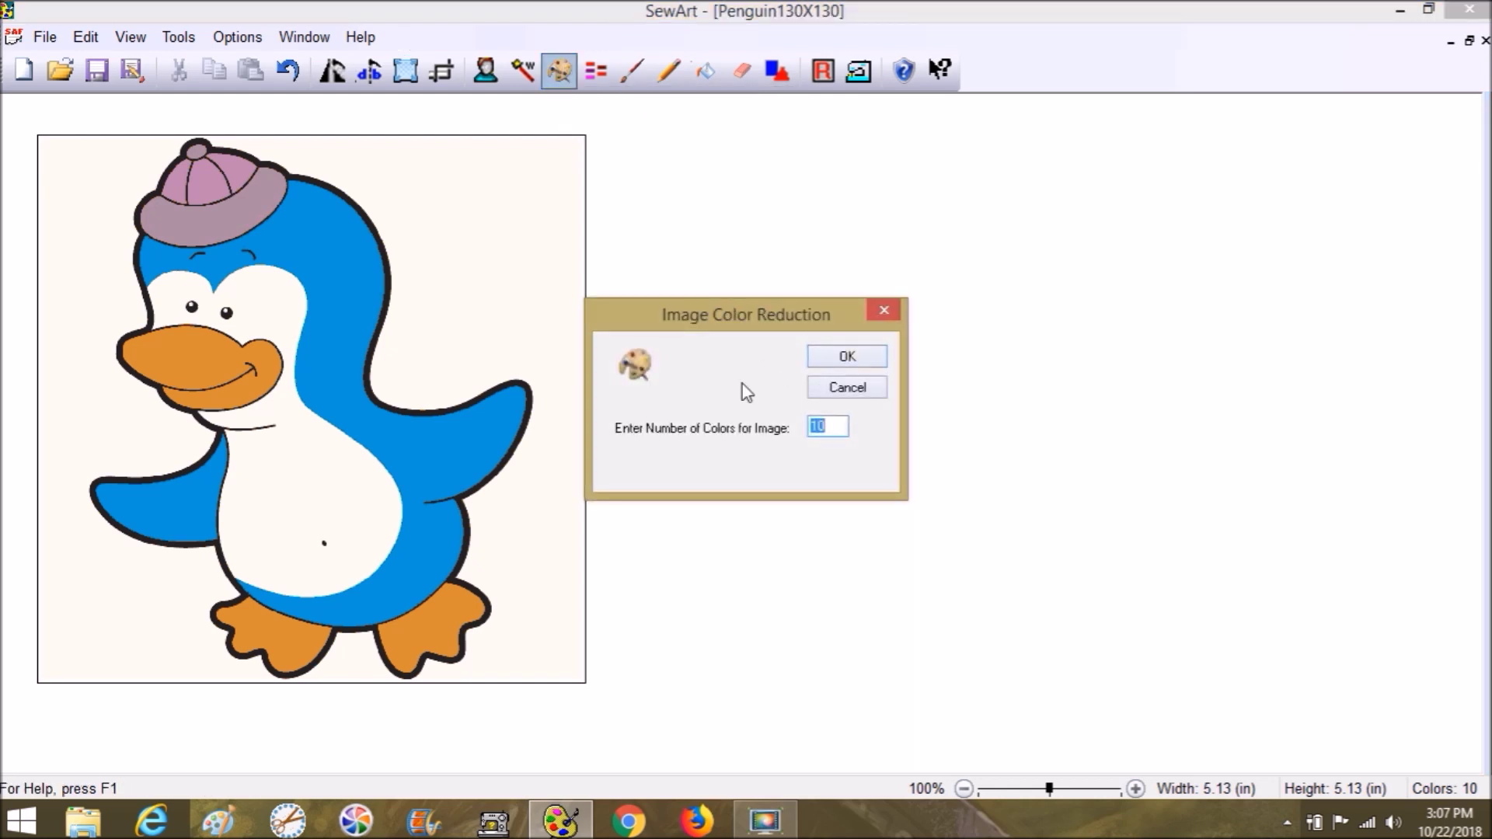
{"action": "left_click", "coordinate": [827, 389]}
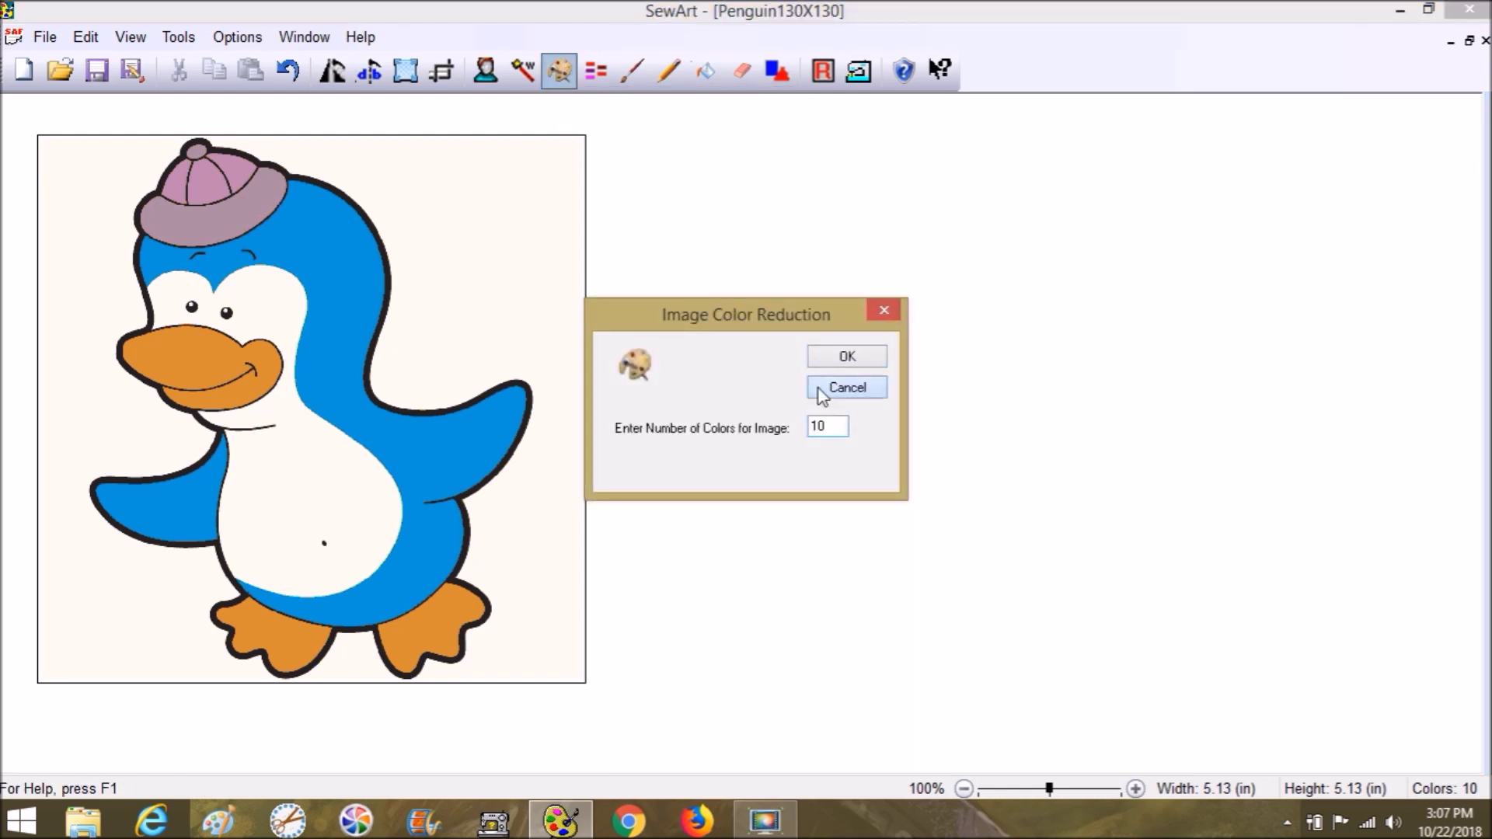
{"action": "left_click", "coordinate": [294, 66]}
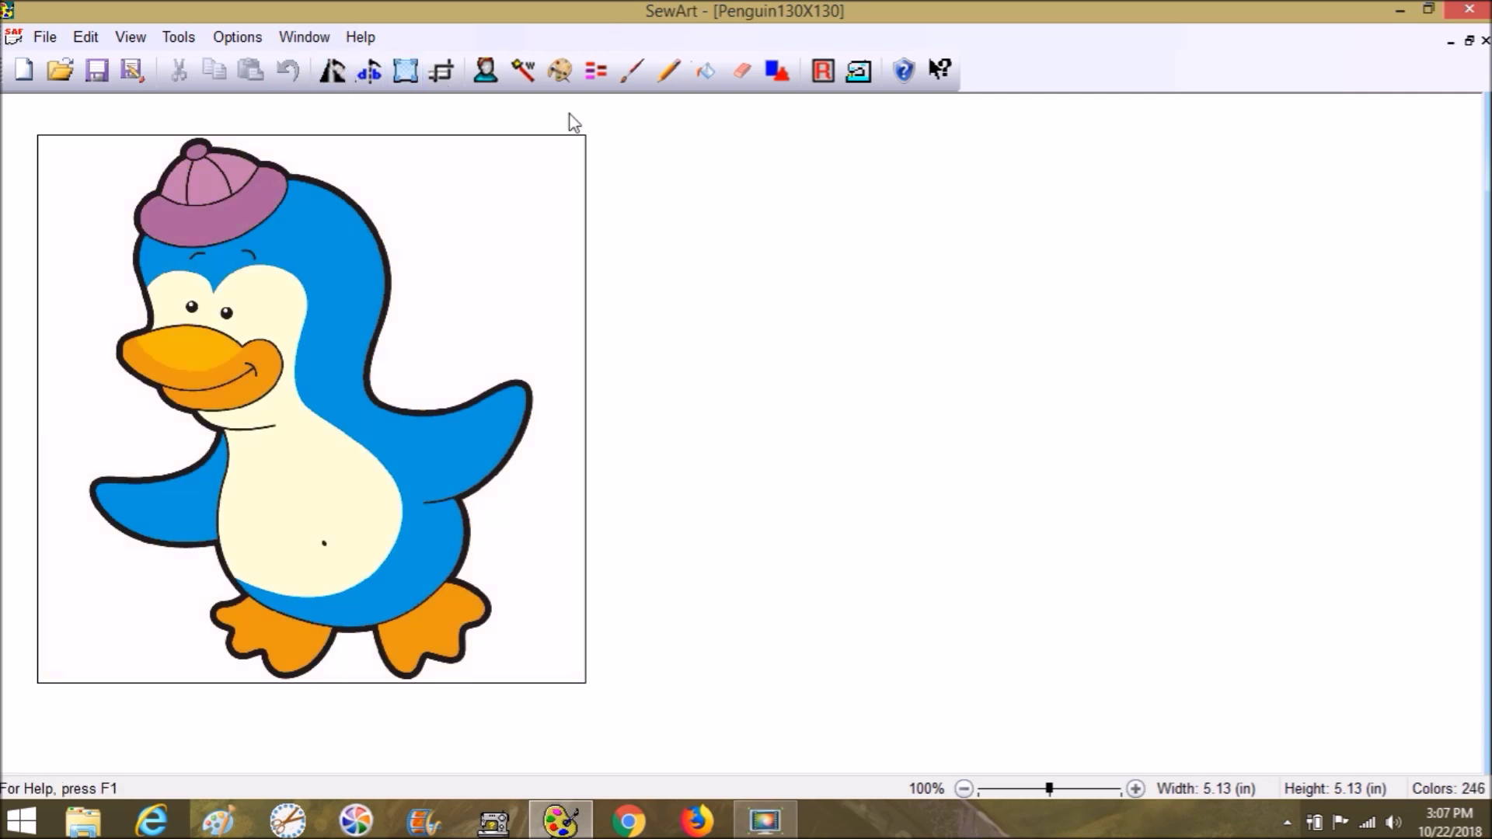
{"action": "left_click", "coordinate": [560, 71]}
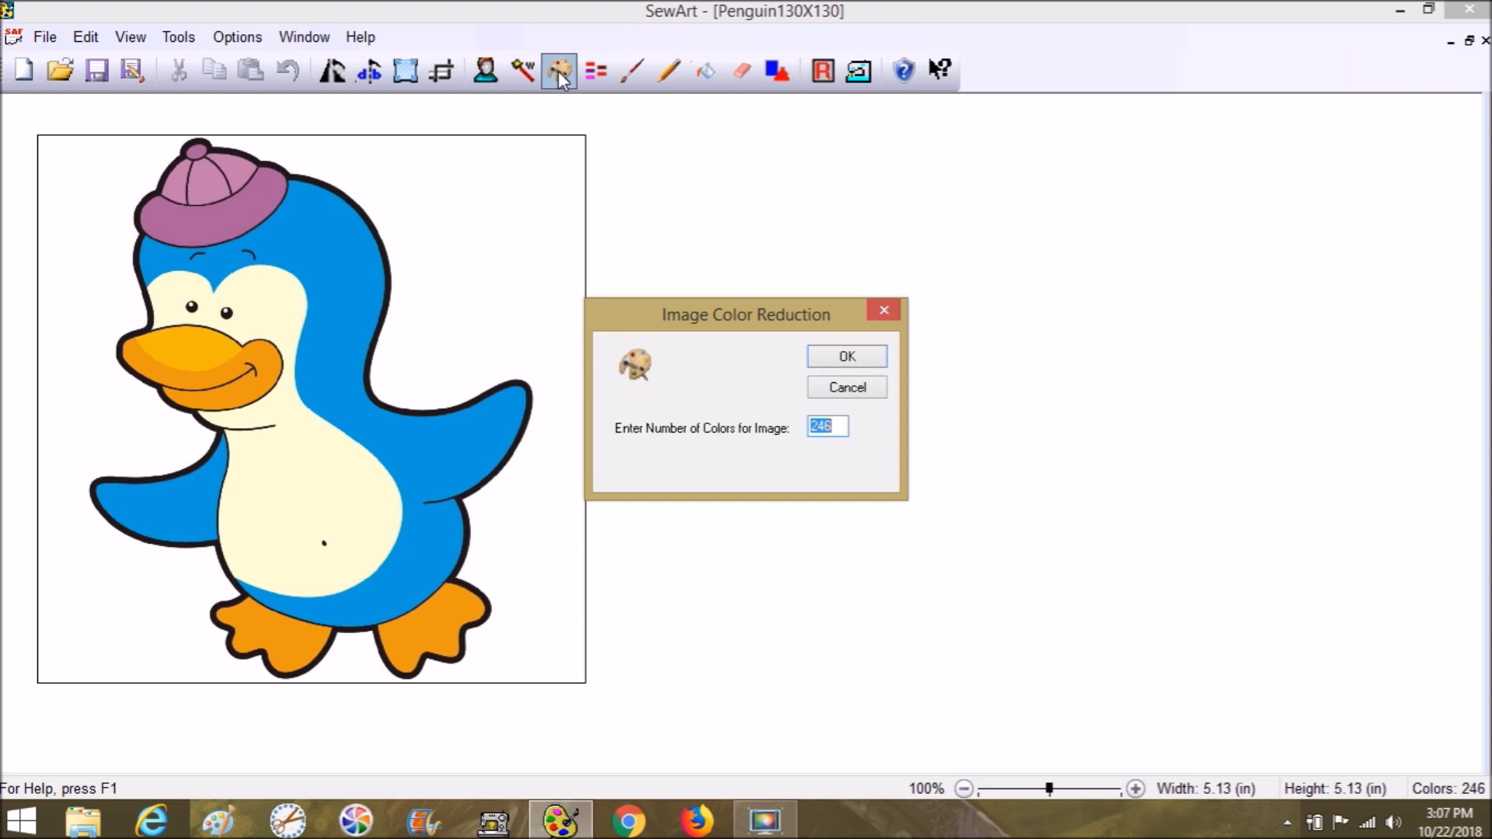
{"action": "type", "text": "34"}
{"action": "key", "text": "Return"}
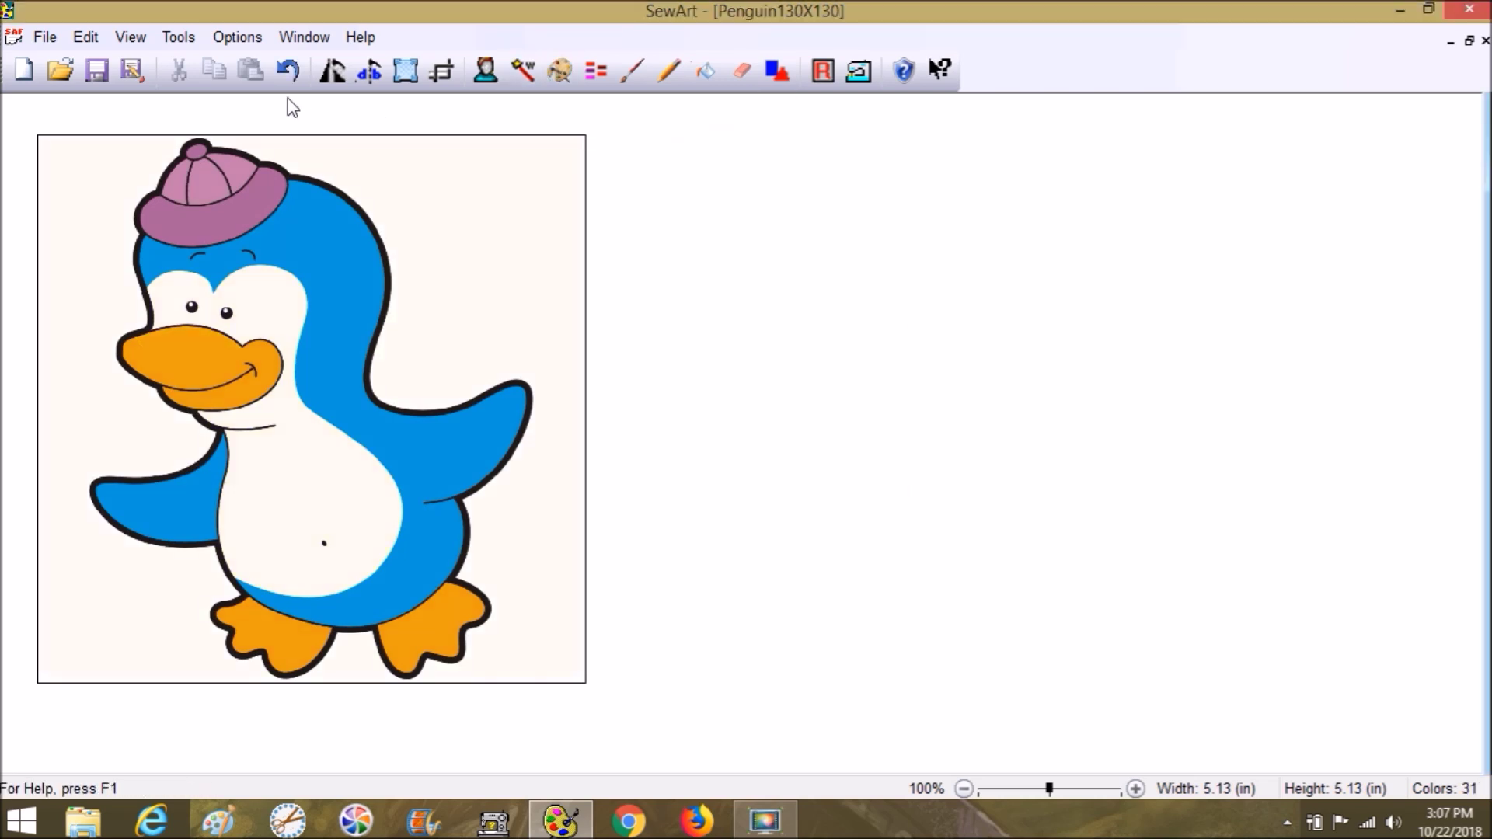
{"action": "left_click", "coordinate": [277, 76]}
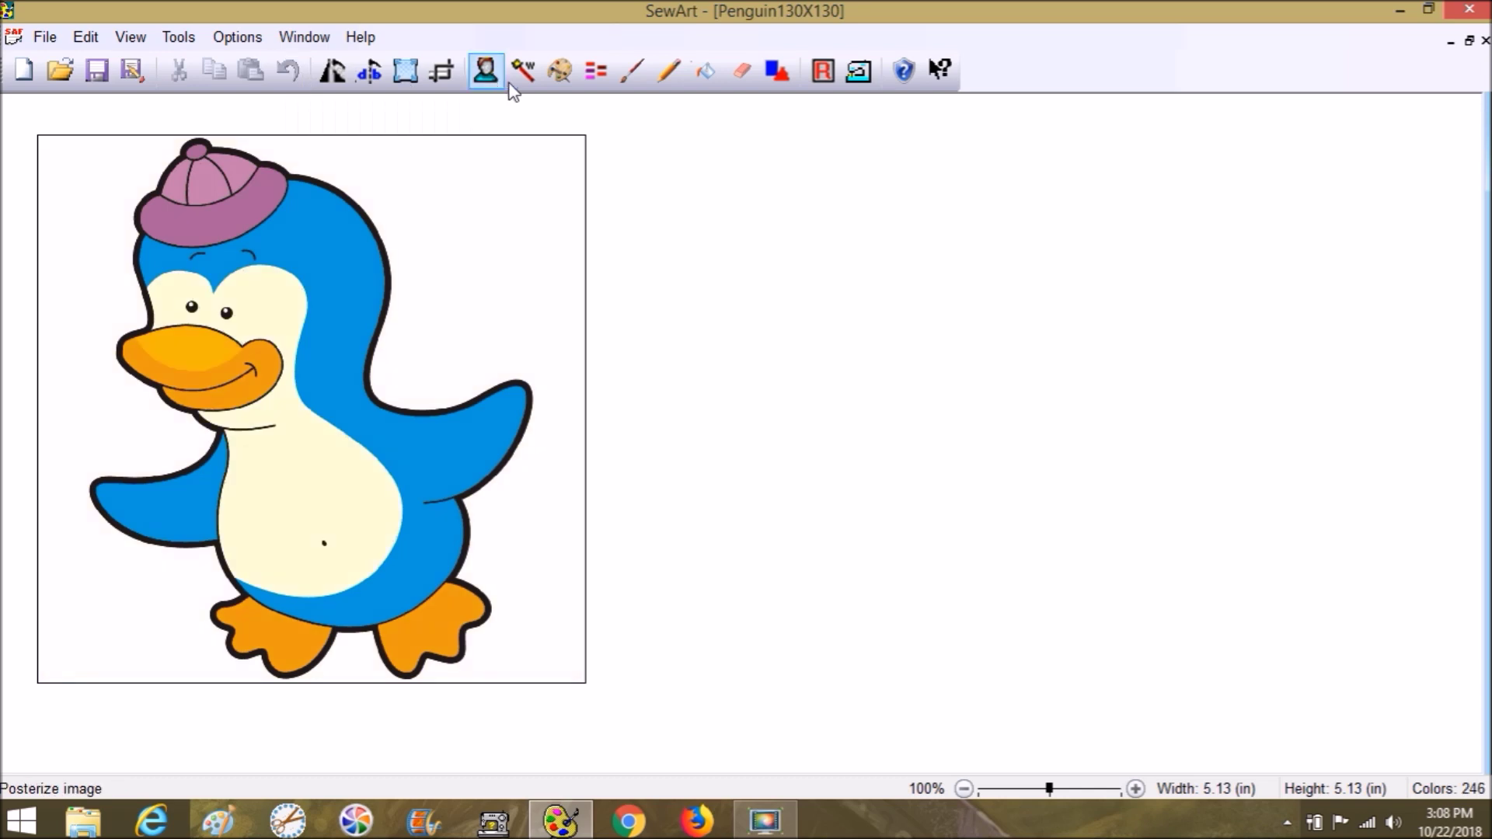
Step: Apply Color Reduction to 35 colours and keep the 35-colour result
{"action": "left_click", "coordinate": [551, 87]}
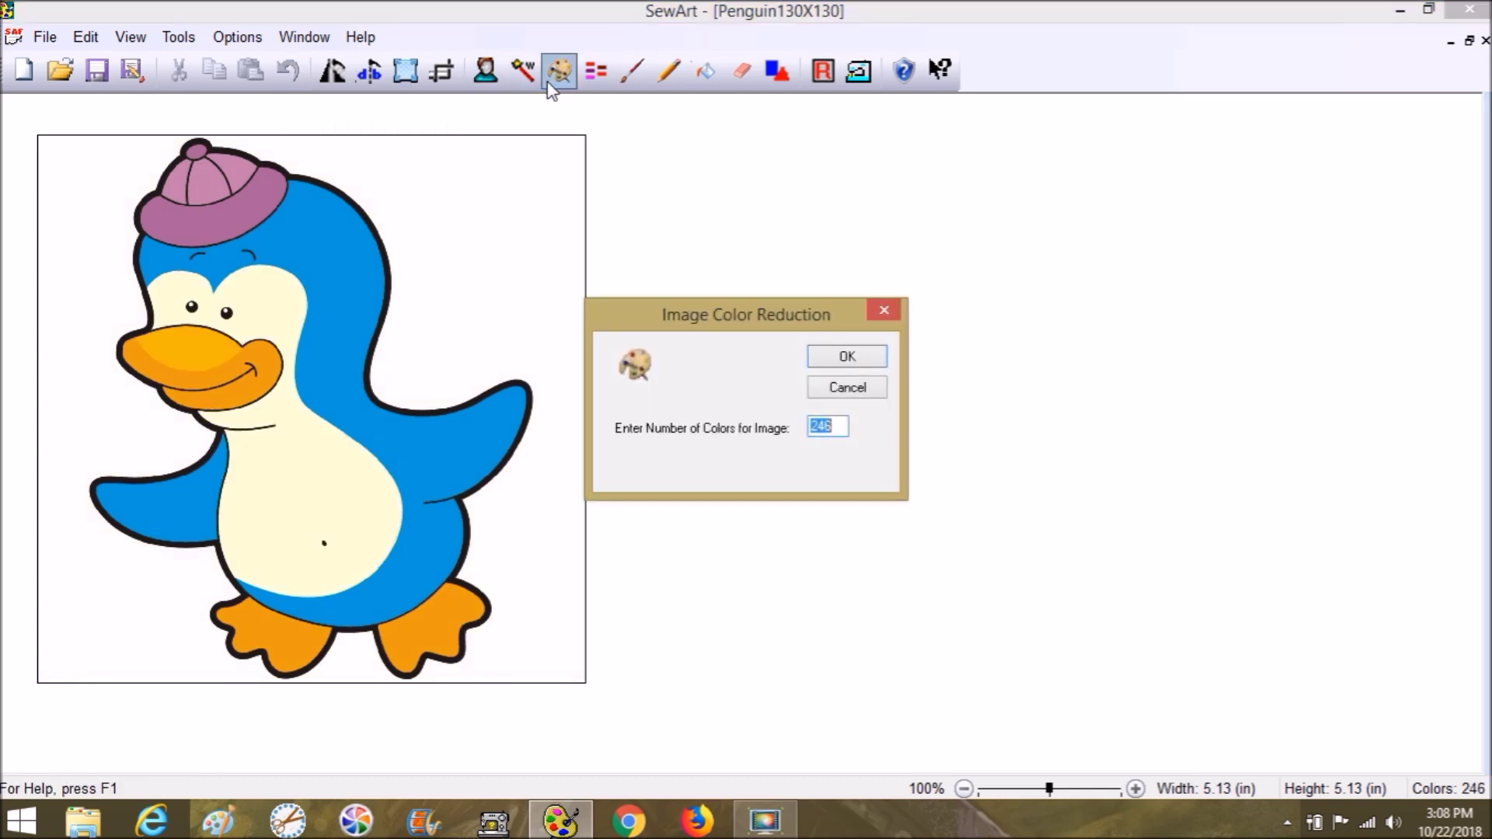
{"action": "type", "text": "35"}
{"action": "key", "text": "Return"}
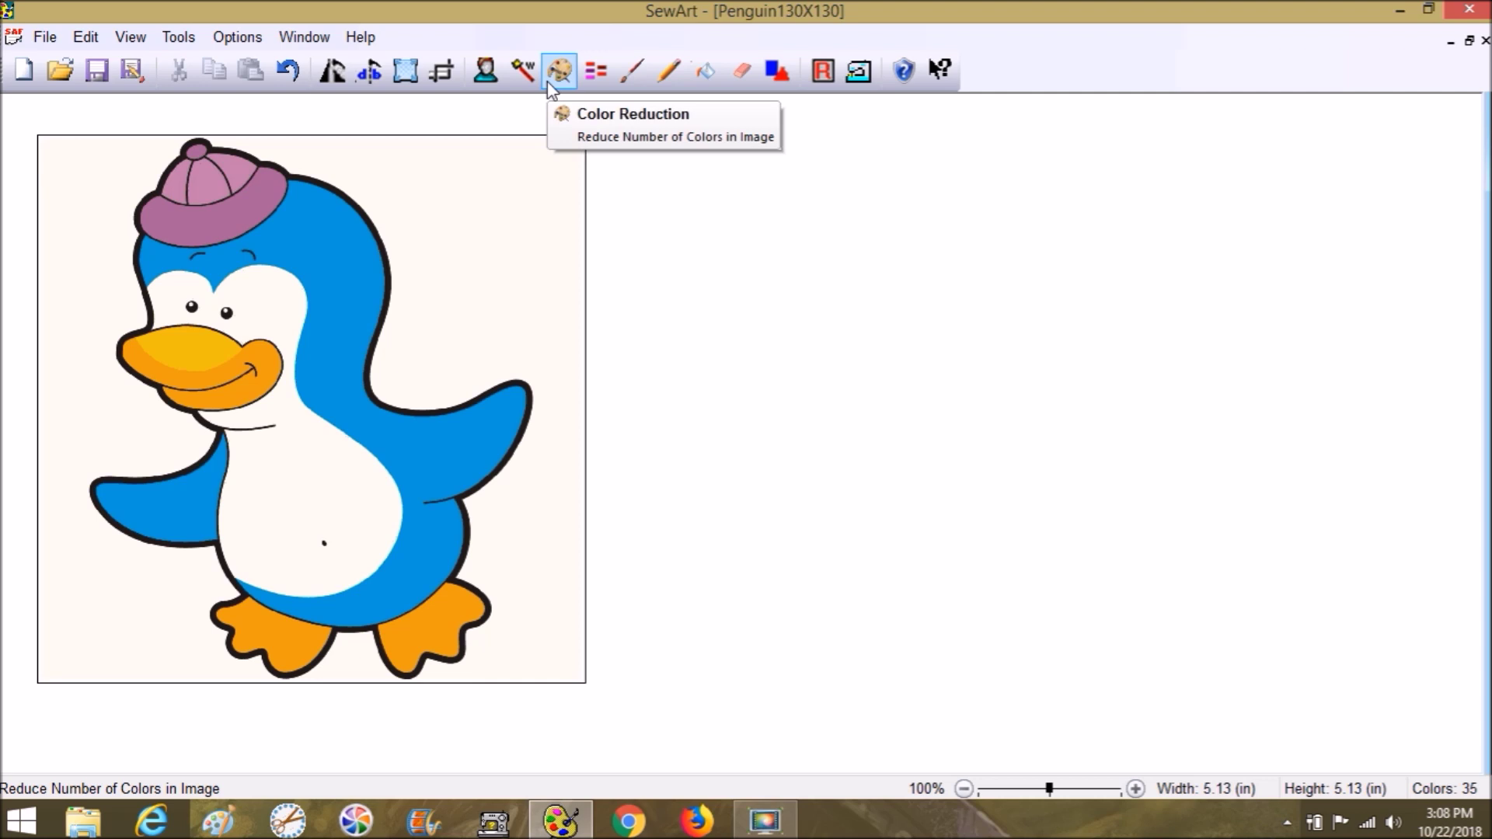
{"action": "left_click", "coordinate": [551, 87]}
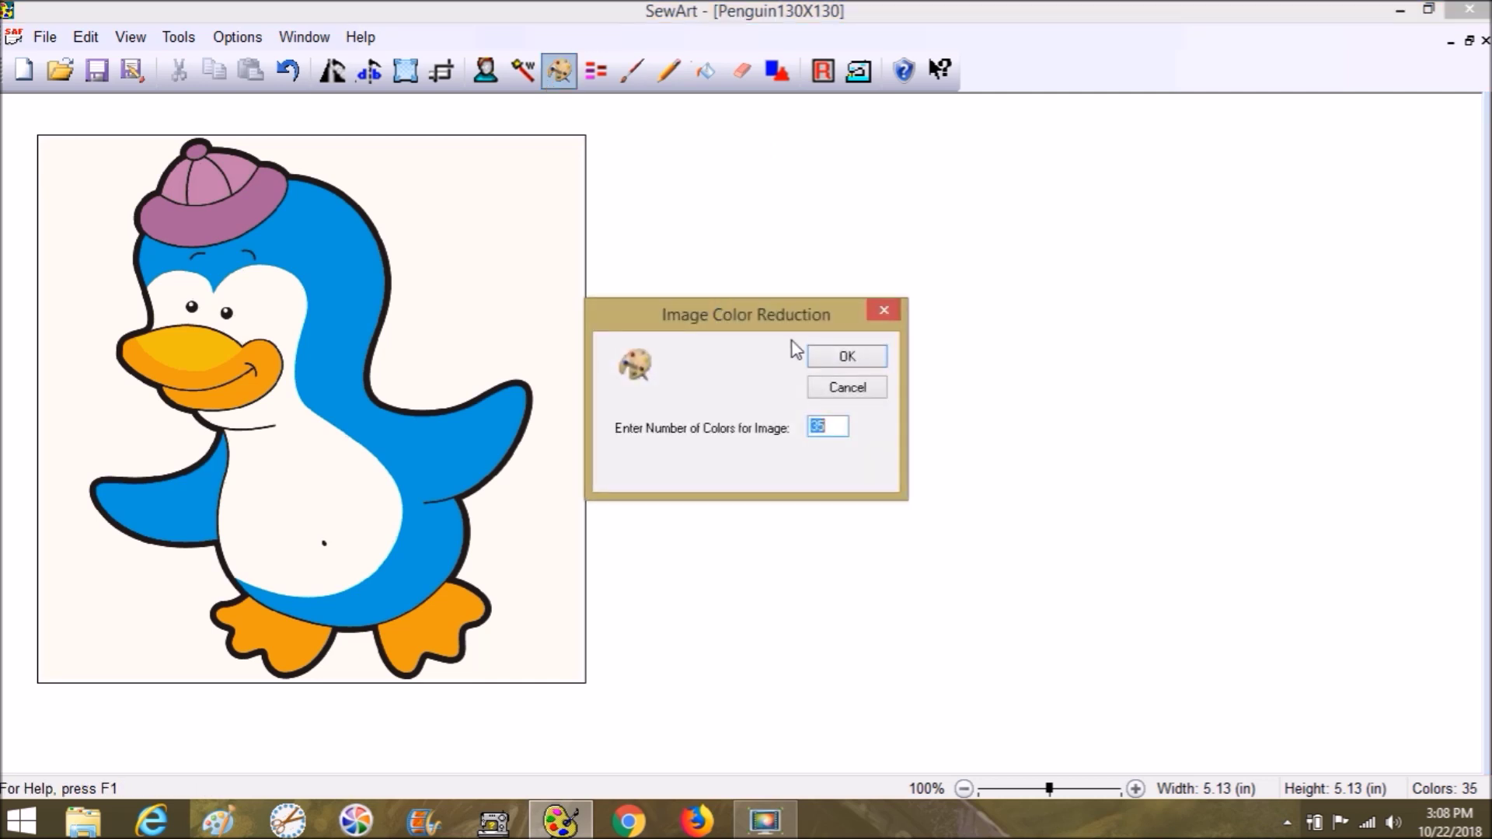
{"action": "left_click", "coordinate": [826, 357]}
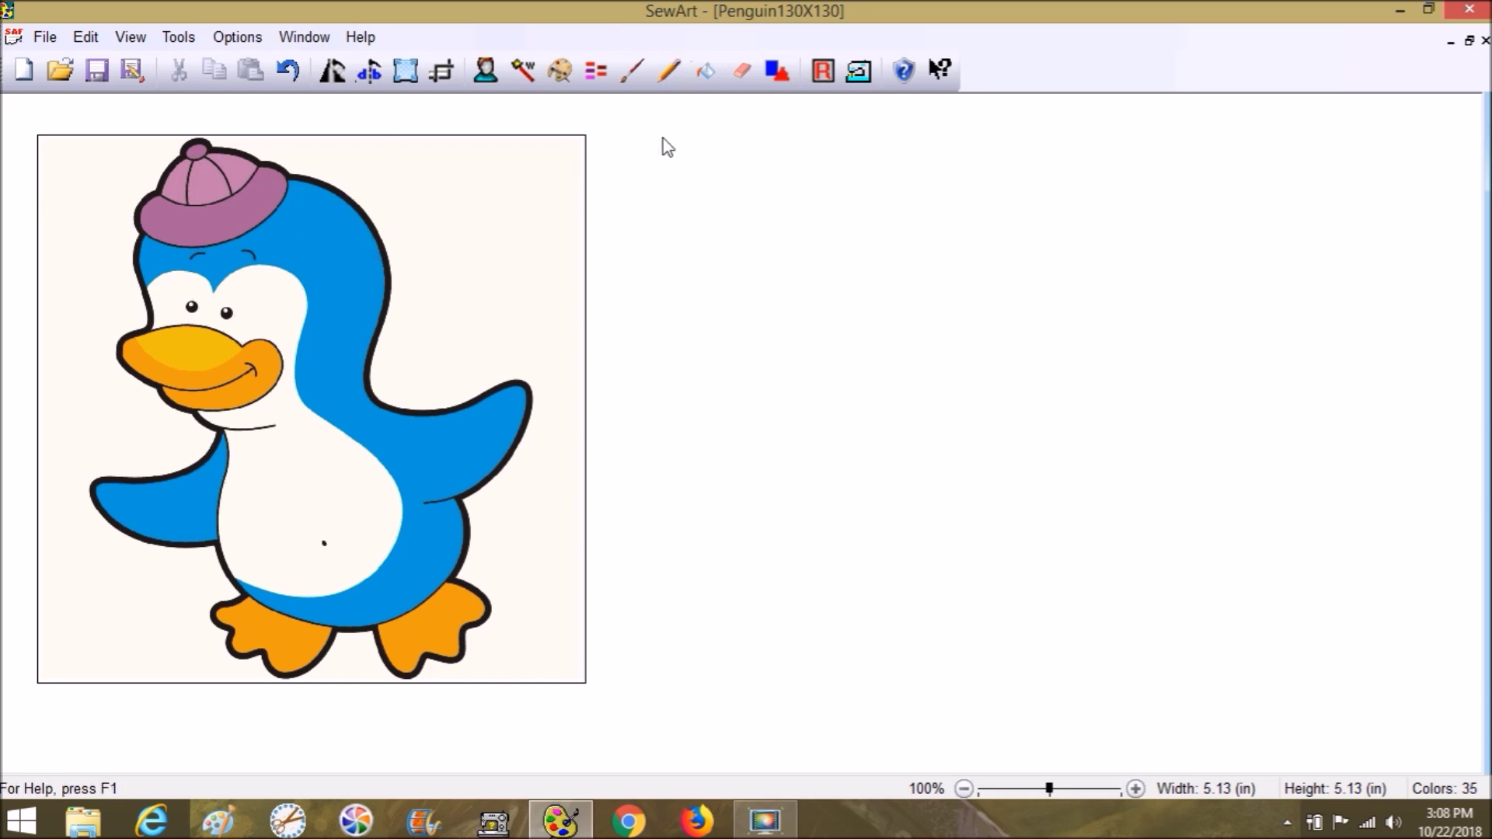
{"action": "left_click", "coordinate": [596, 71]}
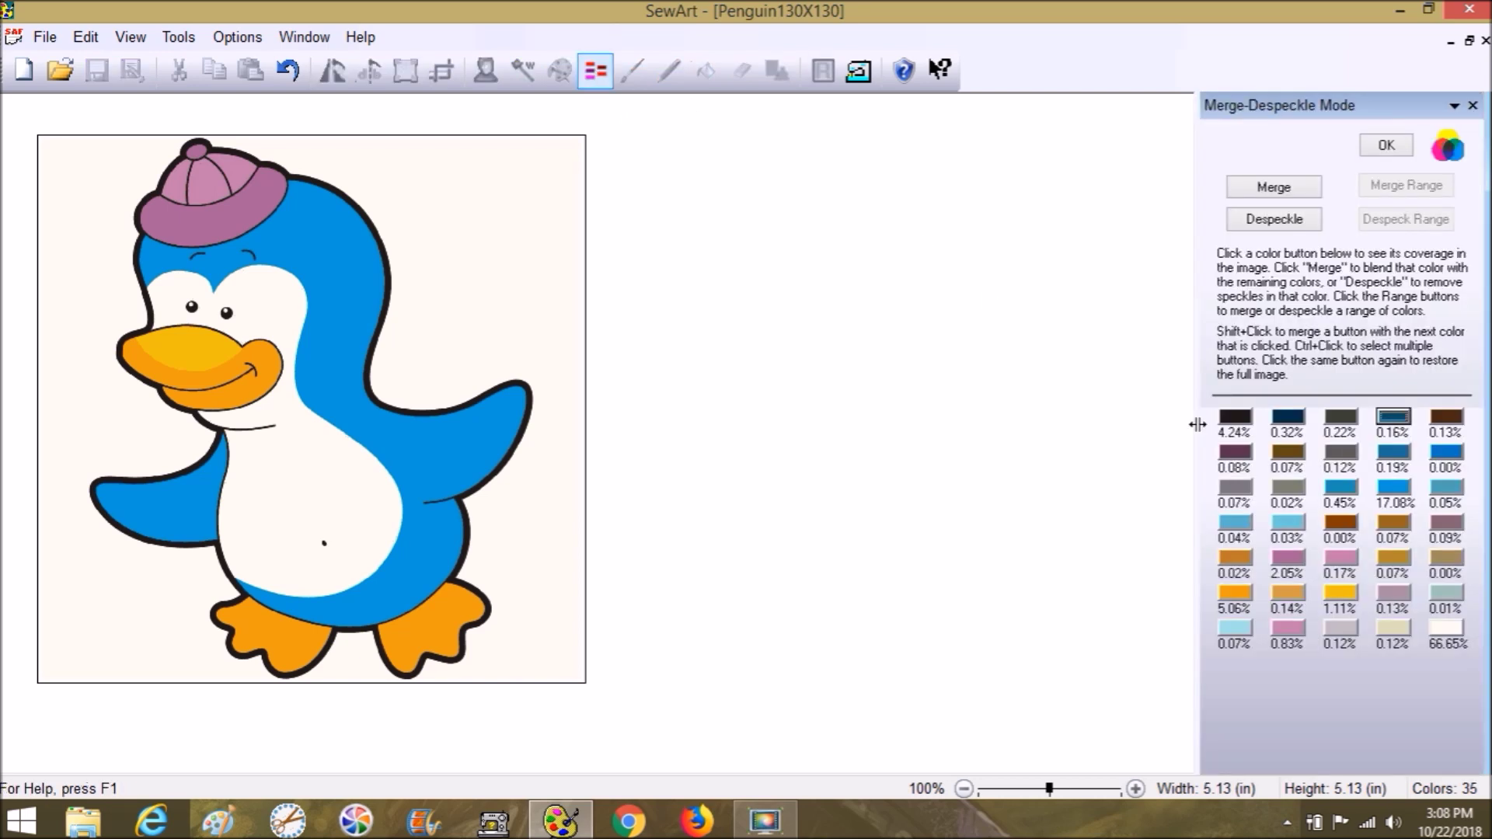
Step: Preview coverage of the black outline, dark navy and dark grey colours, then show the full image
{"action": "left_click", "coordinate": [1243, 420]}
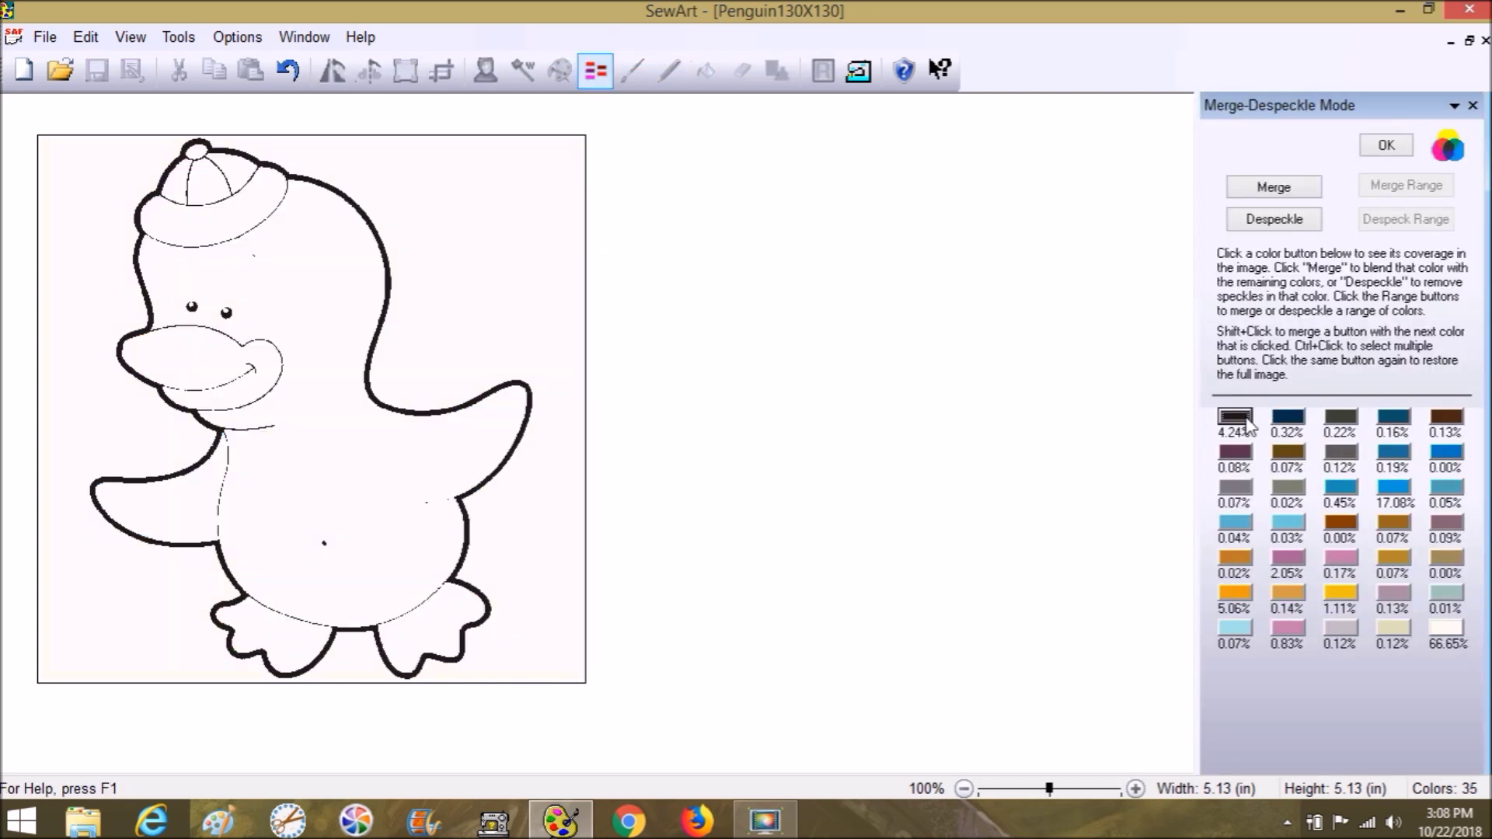
{"action": "left_click", "coordinate": [1284, 421]}
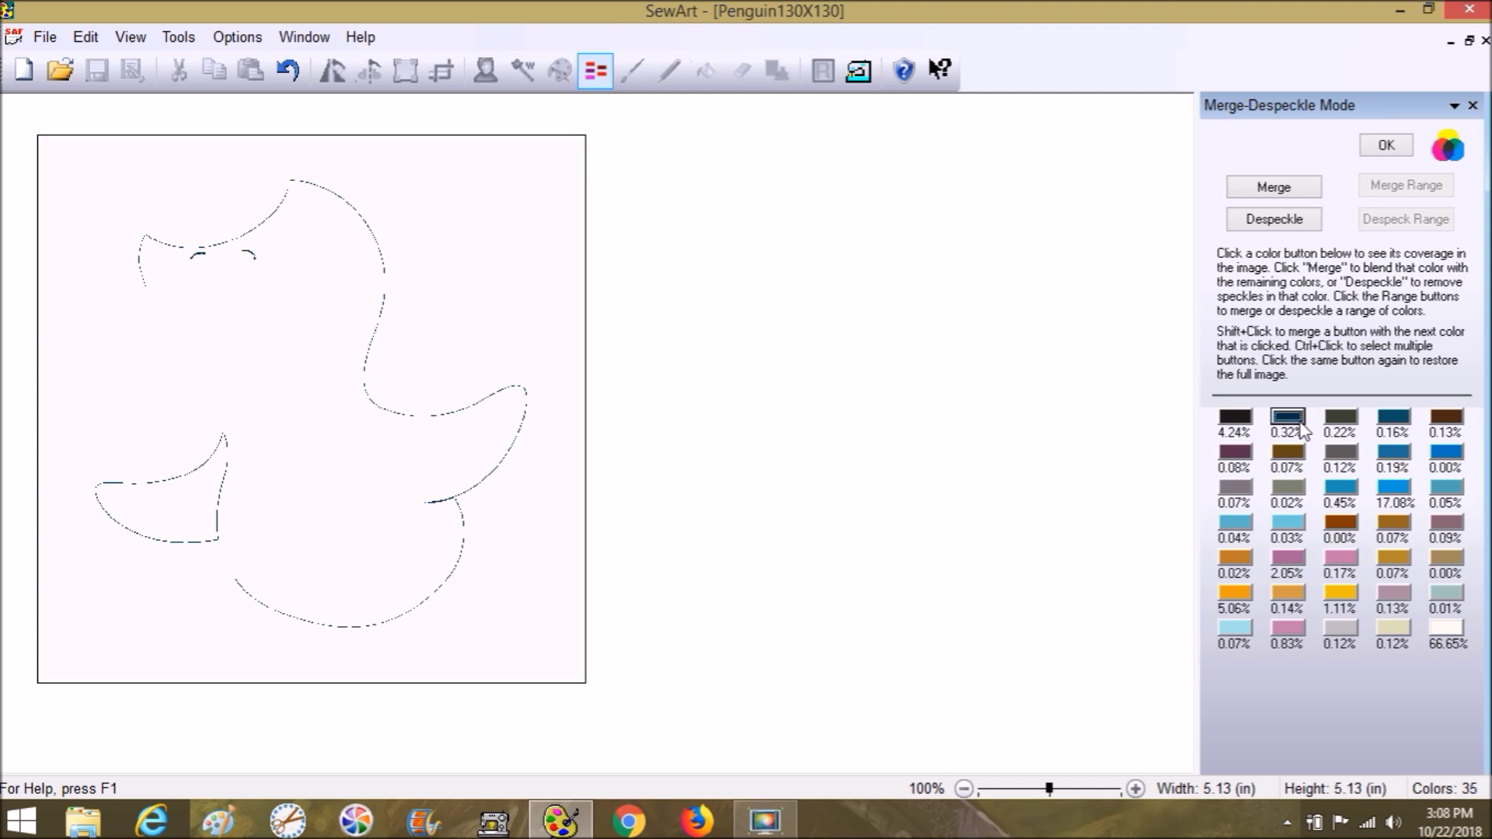
{"action": "left_click", "coordinate": [1340, 419]}
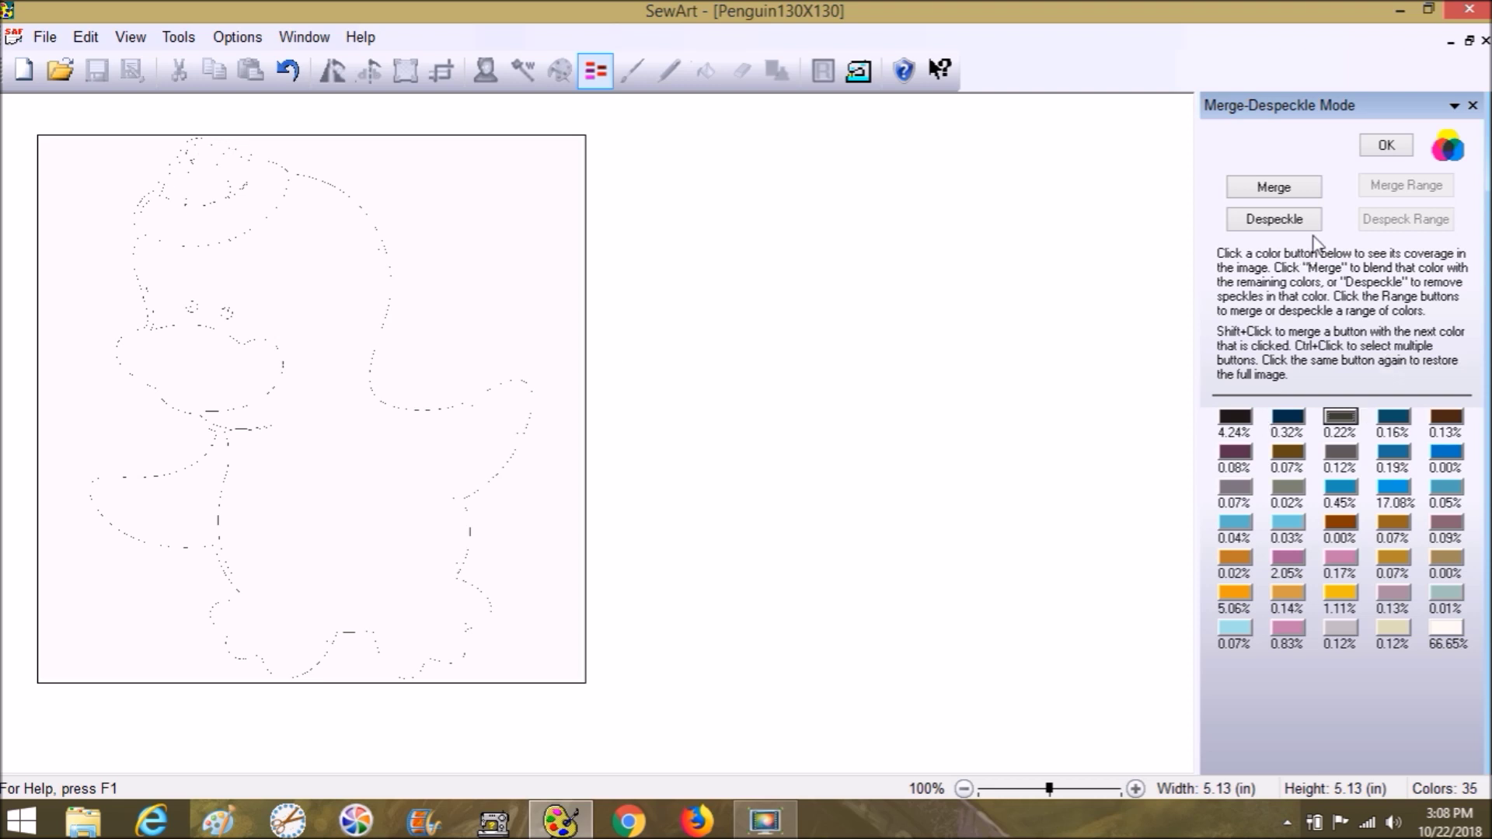
{"action": "left_click", "coordinate": [1343, 424]}
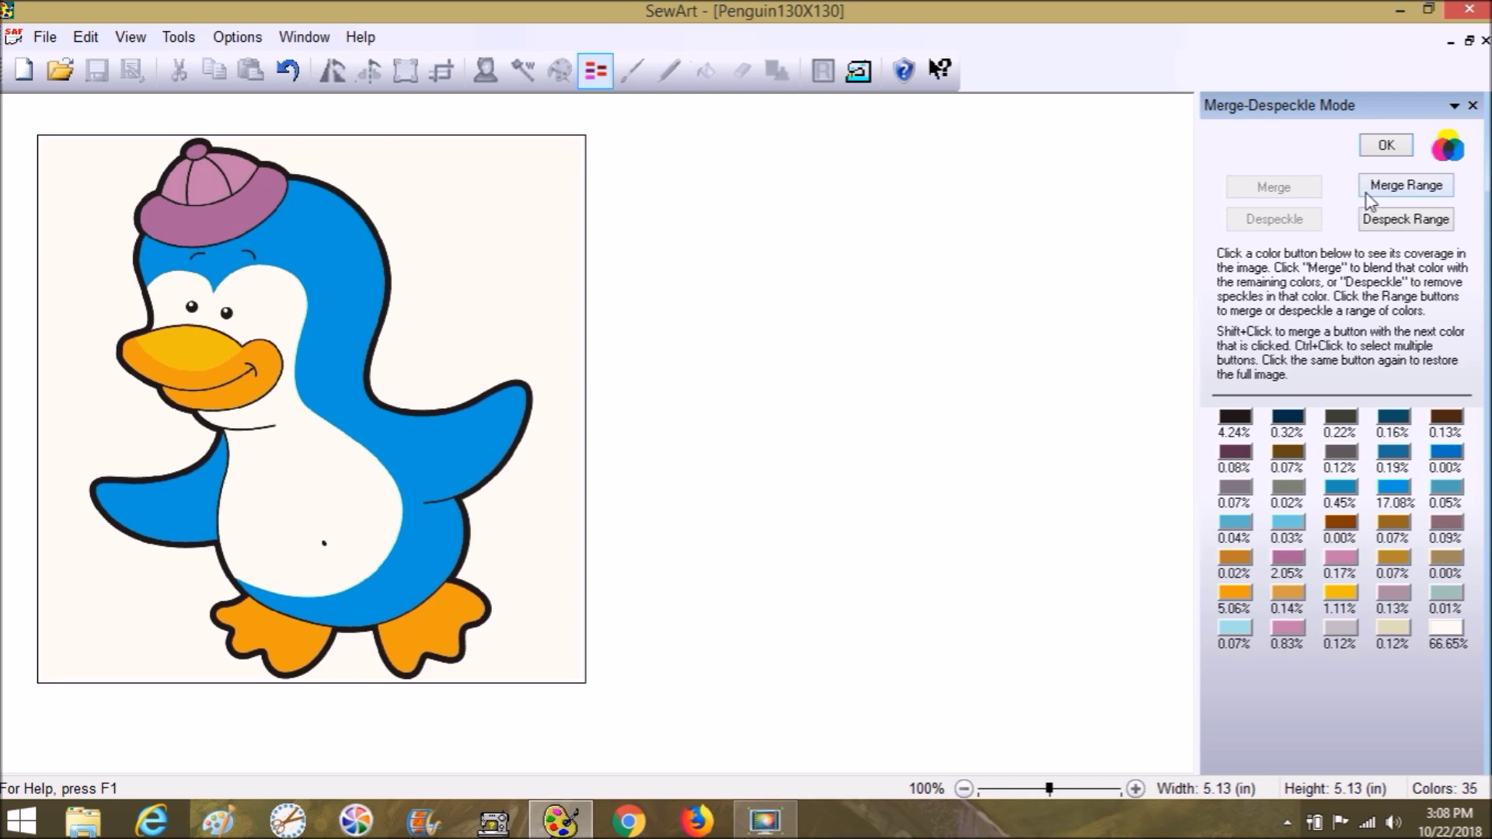
Step: Try Merge Range at 0.50% and then 0.25%, undoing each to keep 35 colours
{"action": "left_click", "coordinate": [1408, 186]}
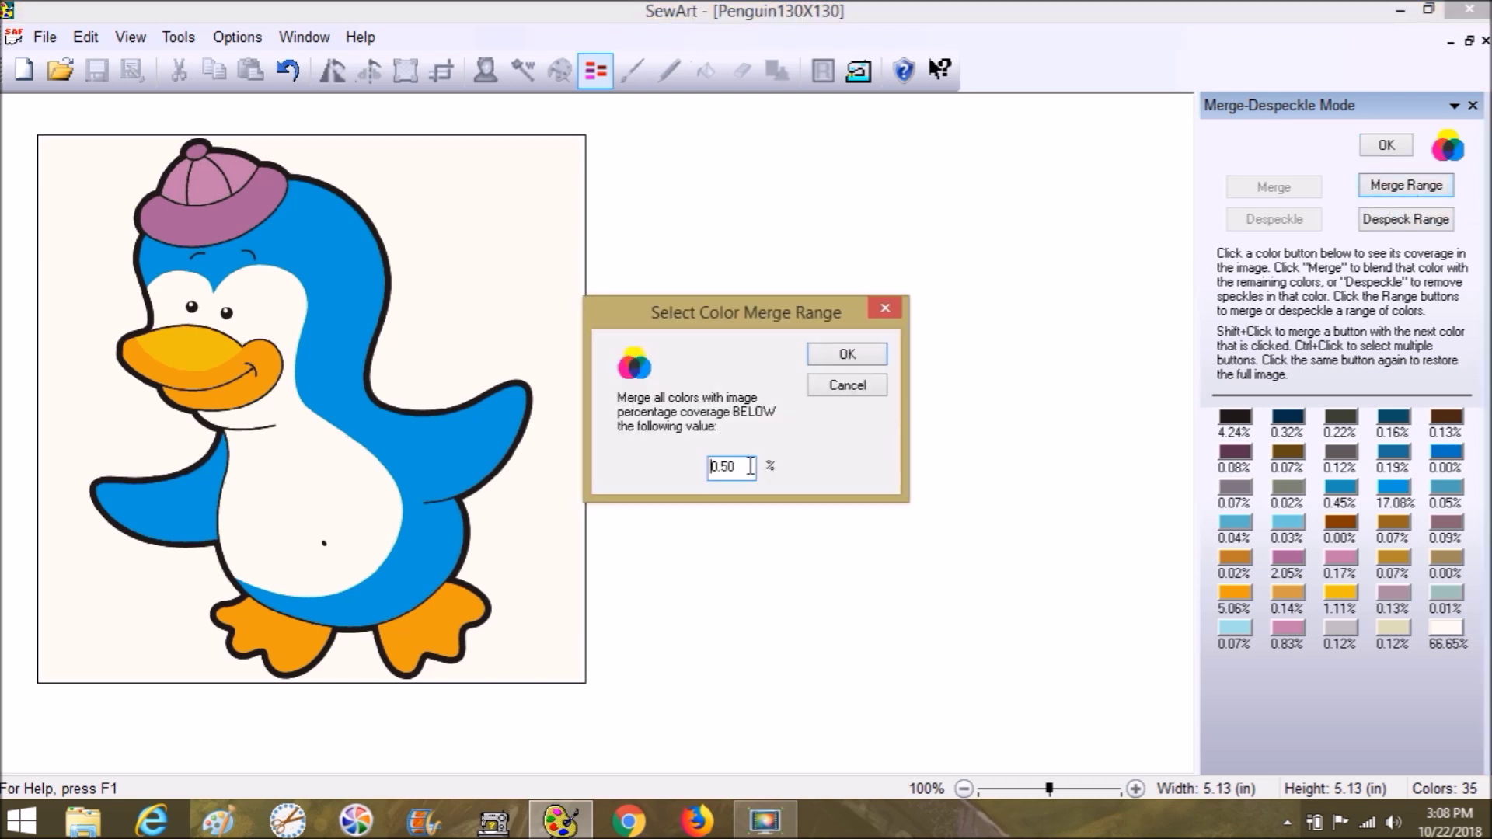
{"action": "left_click", "coordinate": [828, 356]}
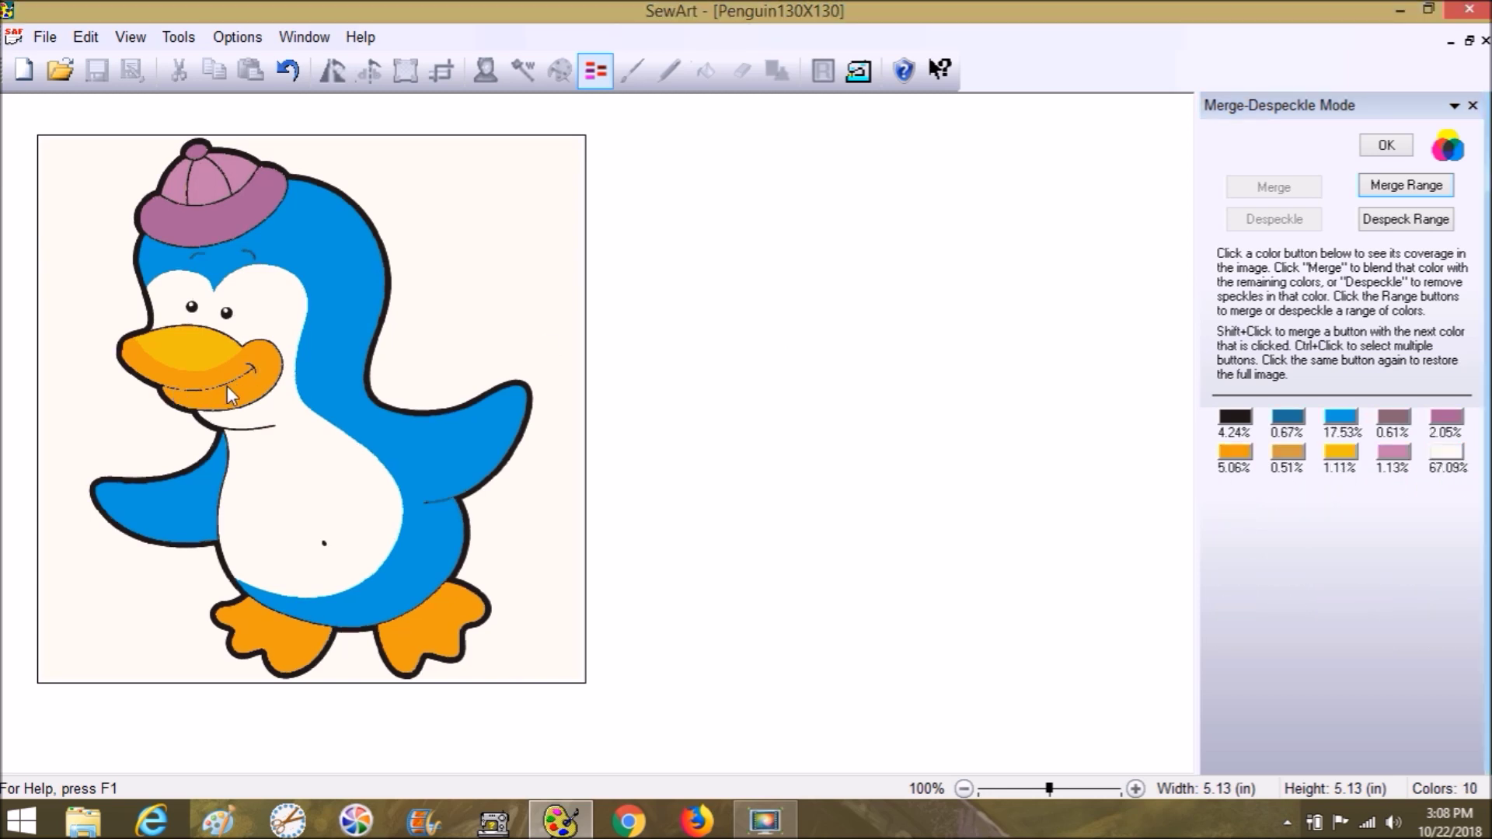
{"action": "left_click", "coordinate": [288, 71]}
{"action": "left_click", "coordinate": [1397, 181]}
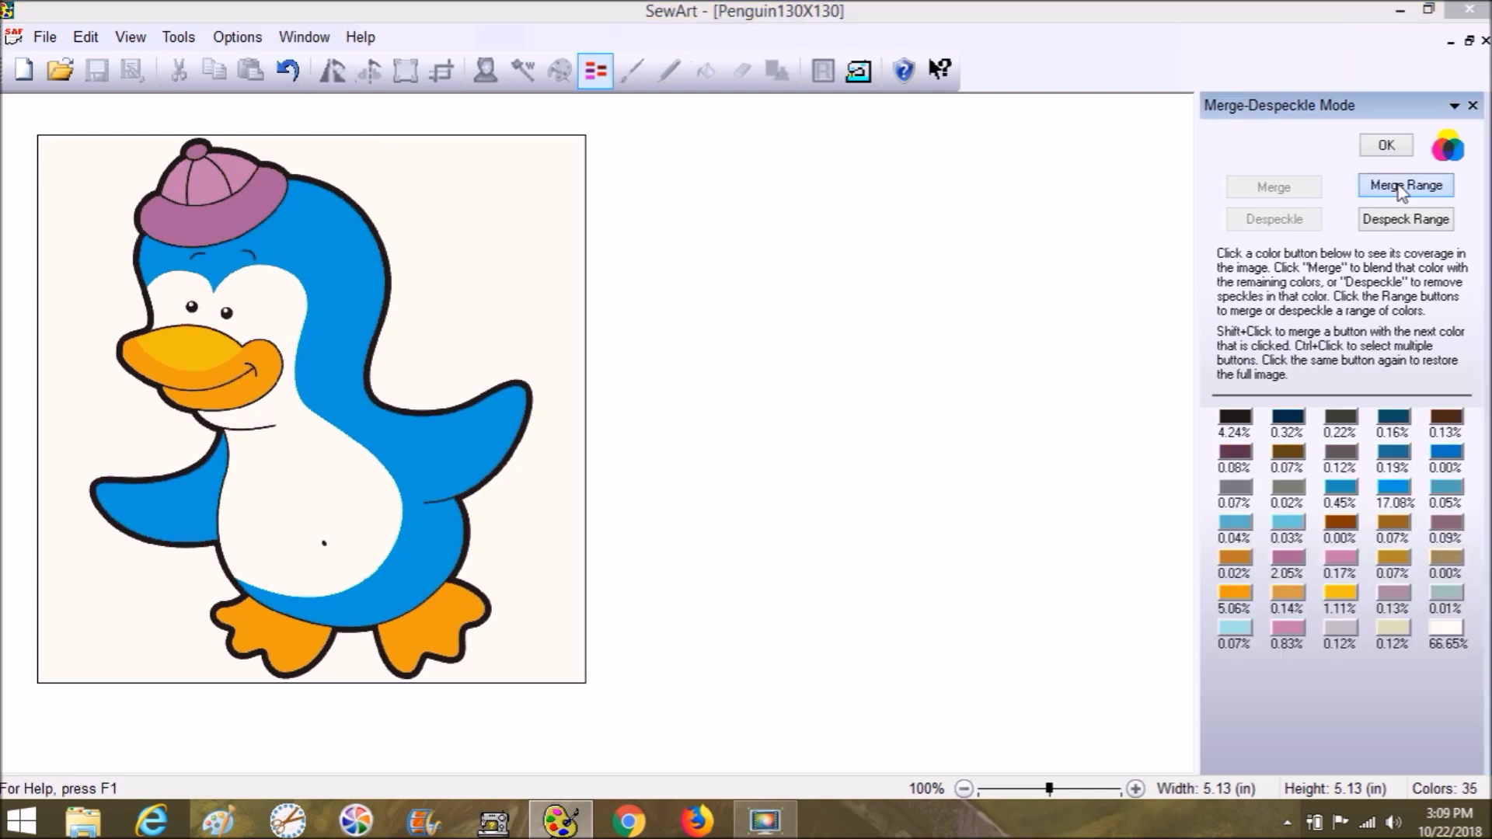
{"action": "left_click_drag", "start_coordinate": [739, 469], "coordinate": [722, 472]}
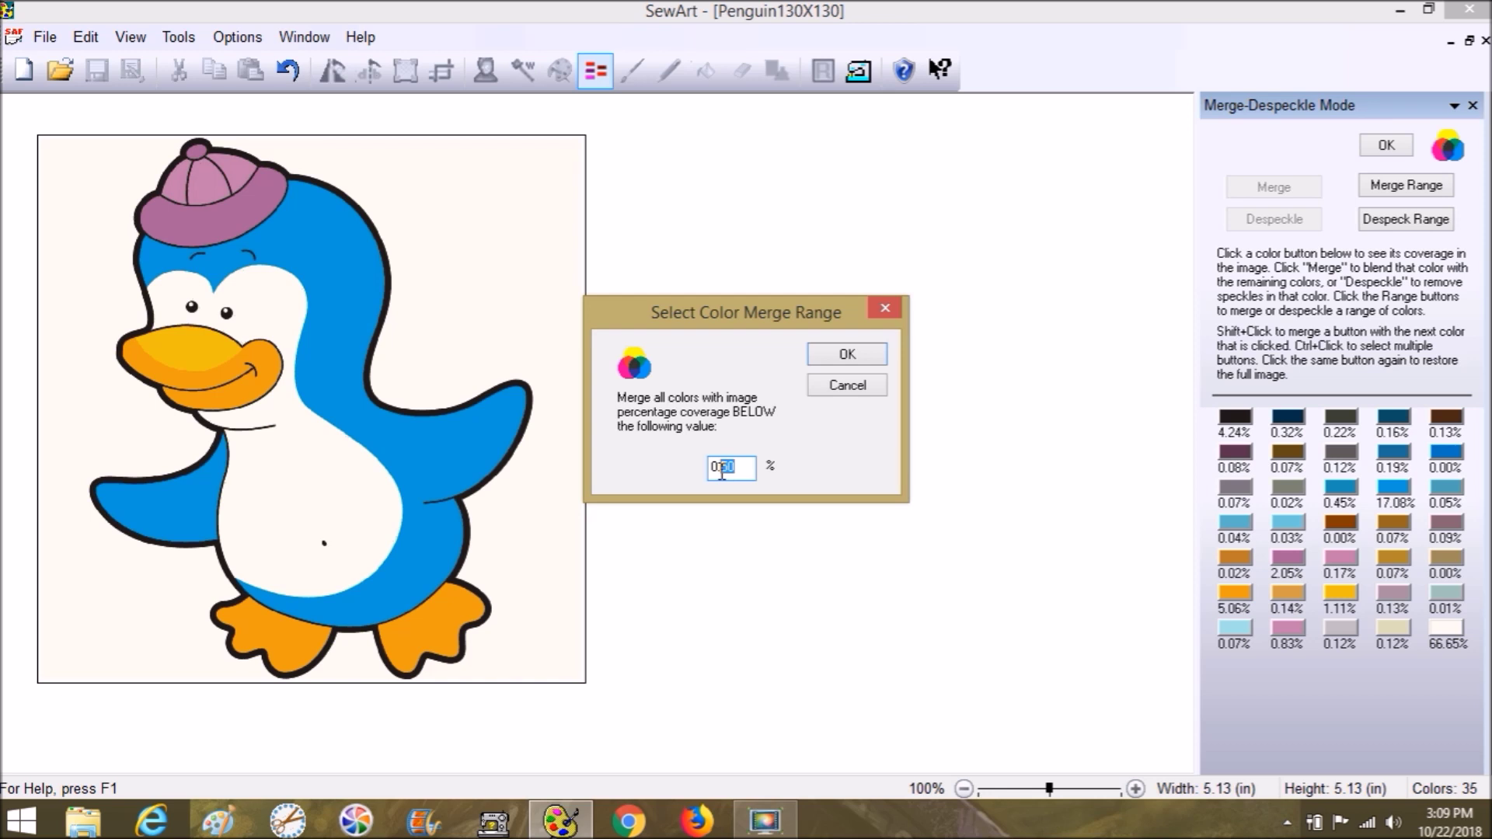
{"action": "type", "text": "25"}
{"action": "key", "text": "Return"}
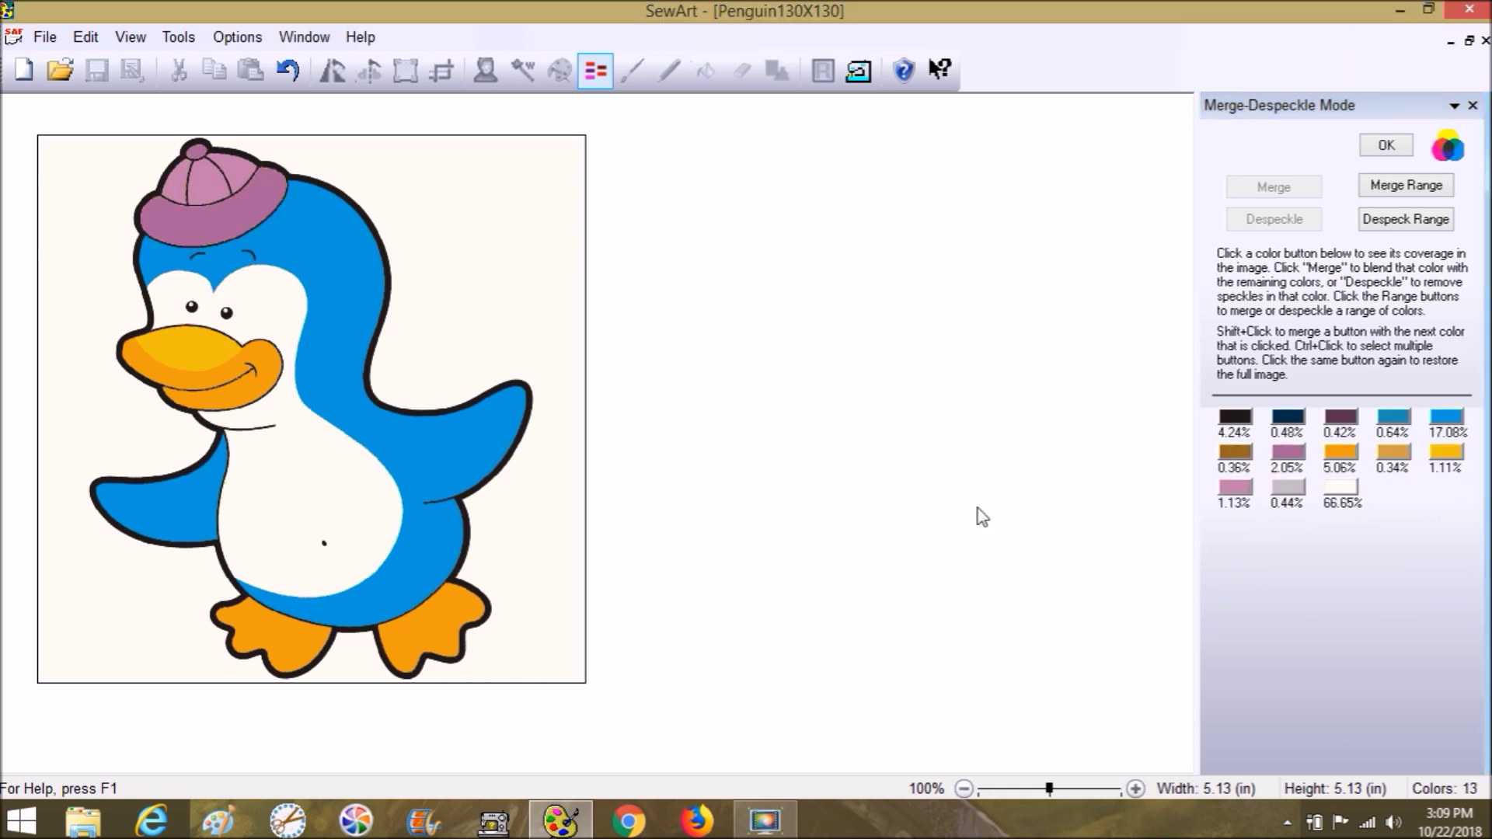
{"action": "left_click", "coordinate": [285, 73]}
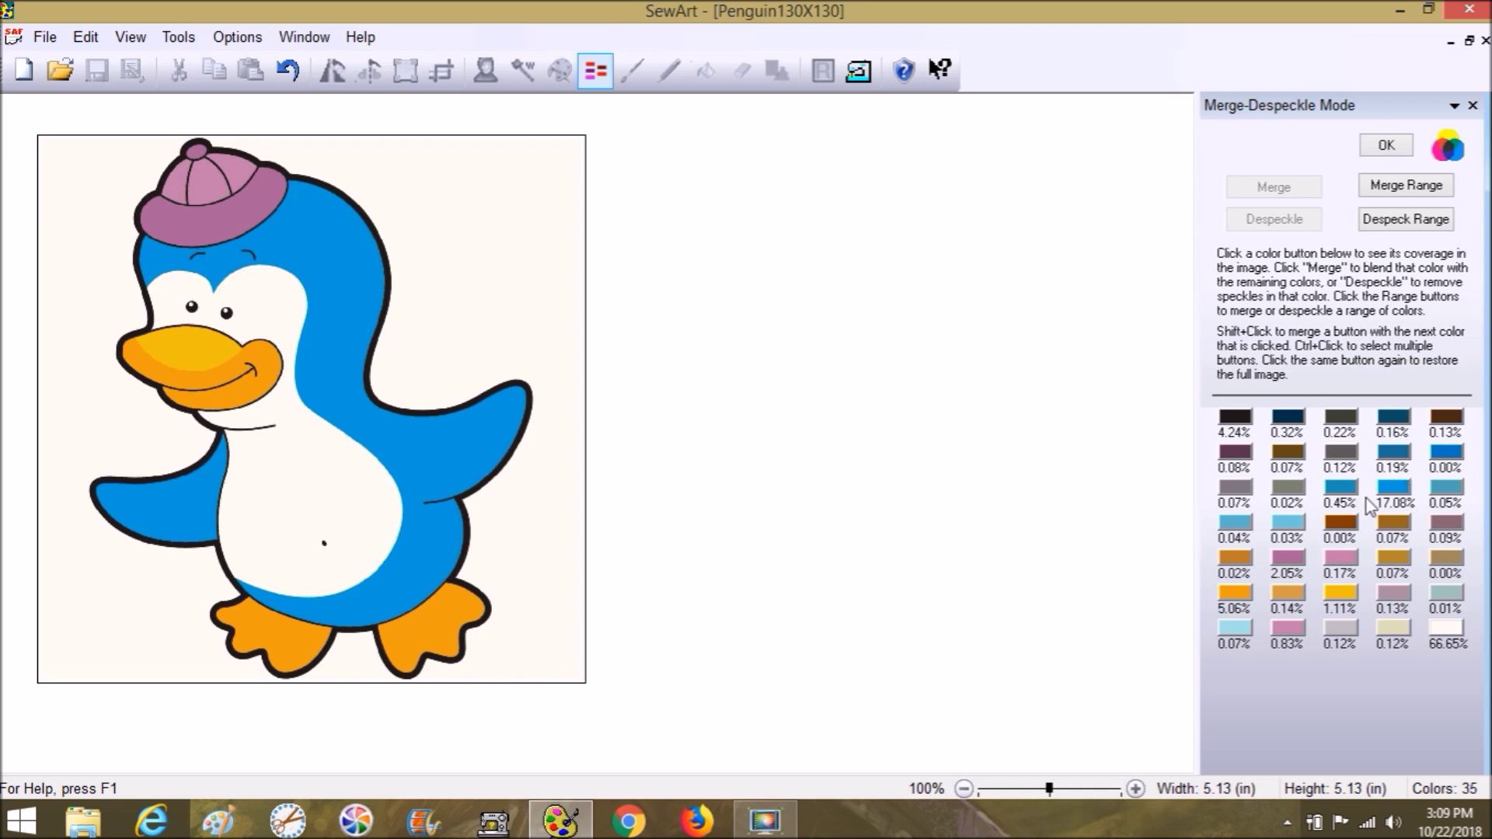
Step: Merge away the 0.19%, 0.00% and 0.03% light-blue colours
{"action": "left_click", "coordinate": [1393, 488]}
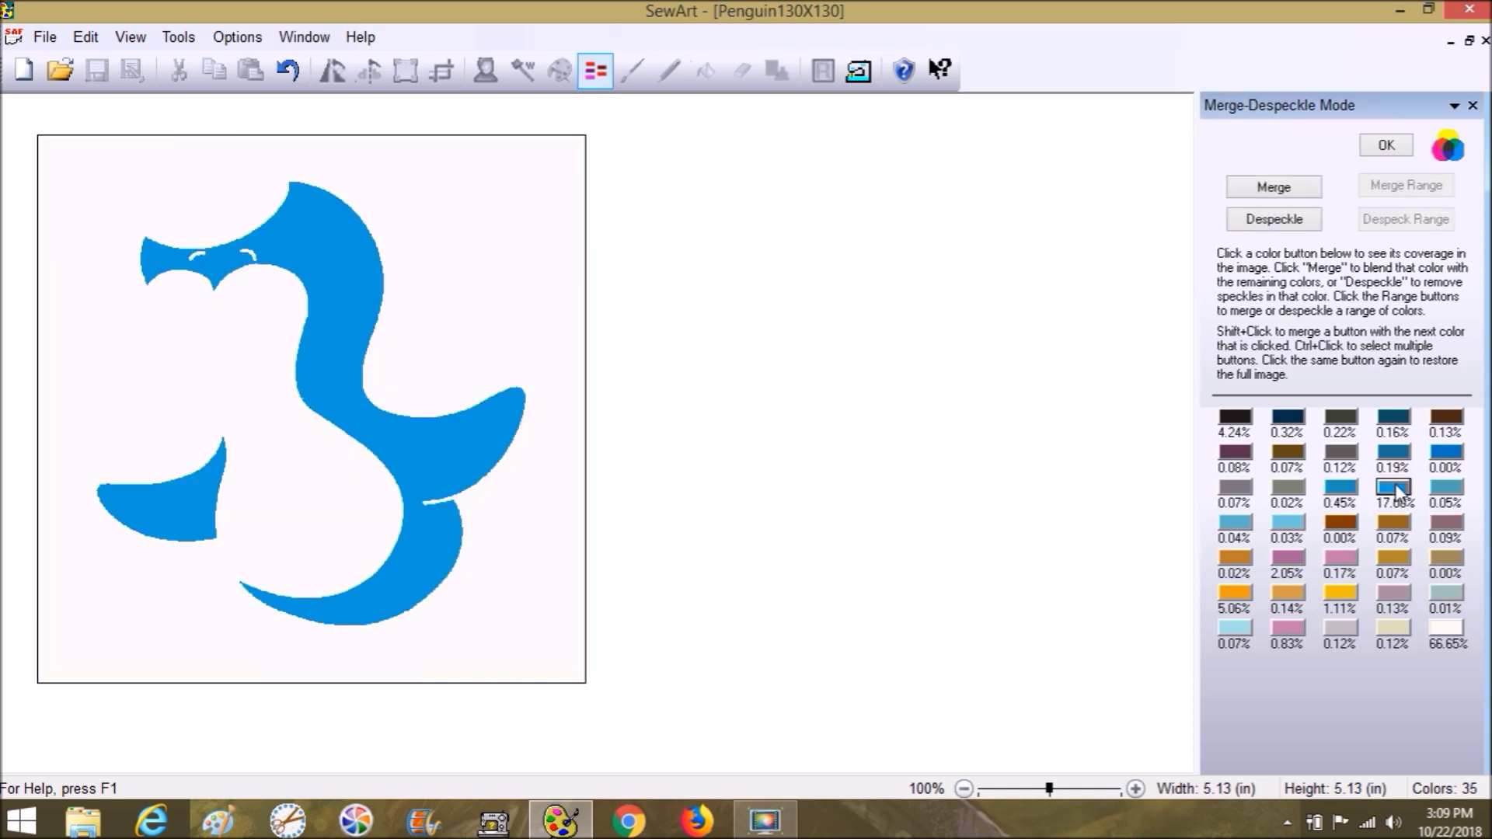
{"action": "left_click", "coordinate": [1395, 455]}
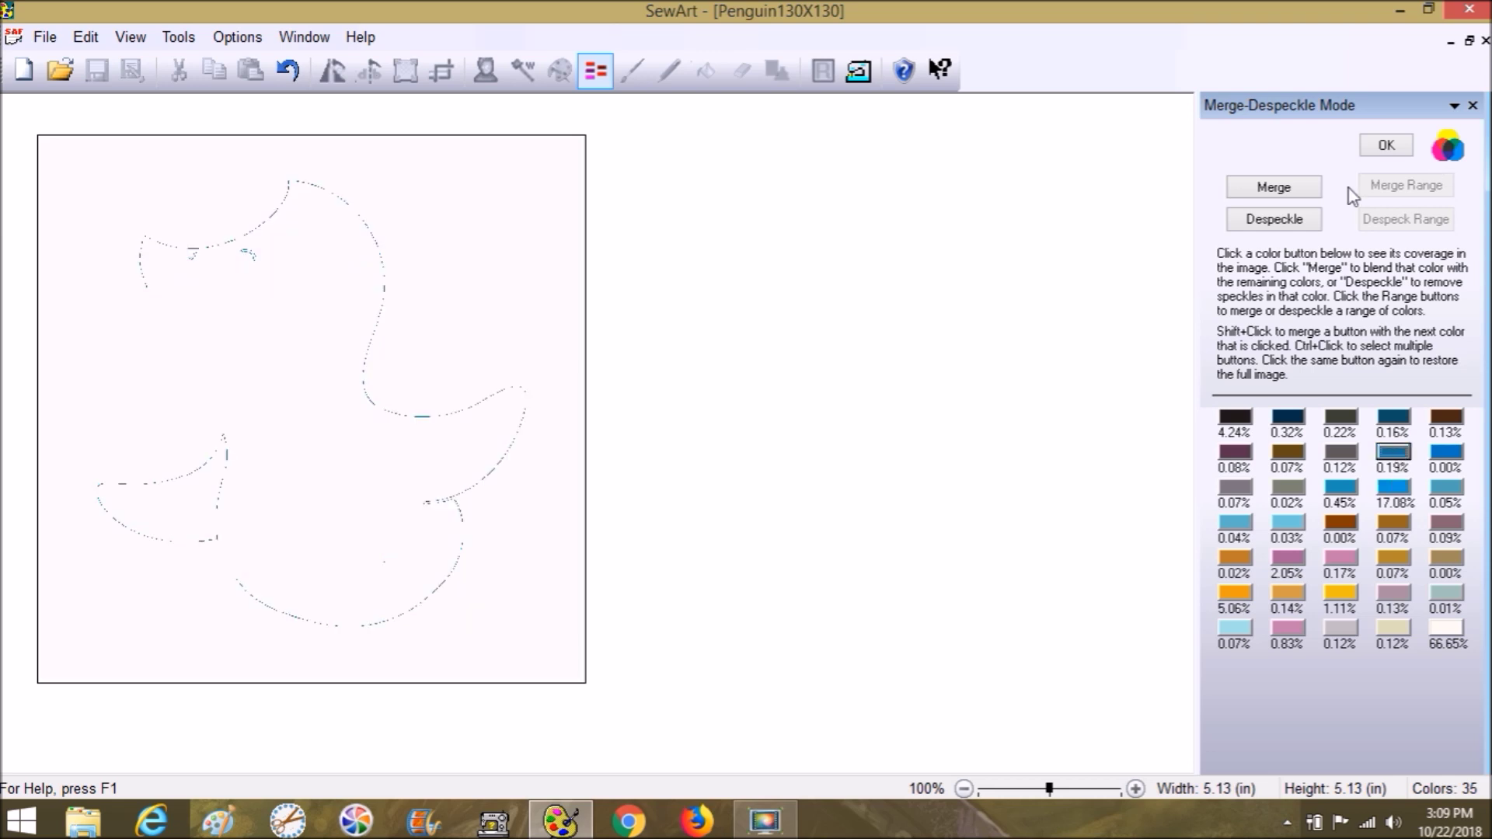
{"action": "left_click", "coordinate": [1305, 194]}
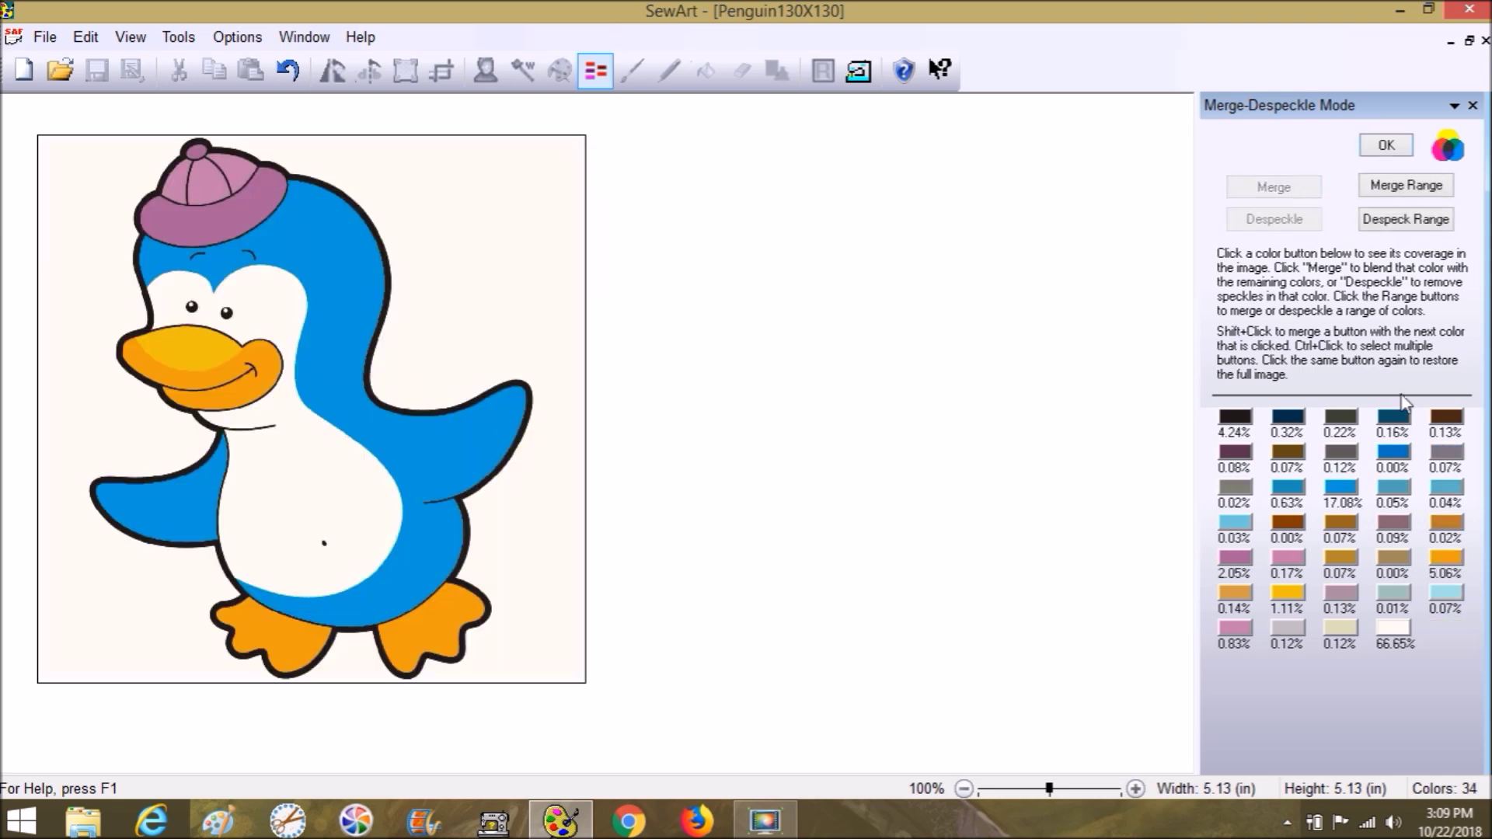
{"action": "left_click", "coordinate": [1392, 455]}
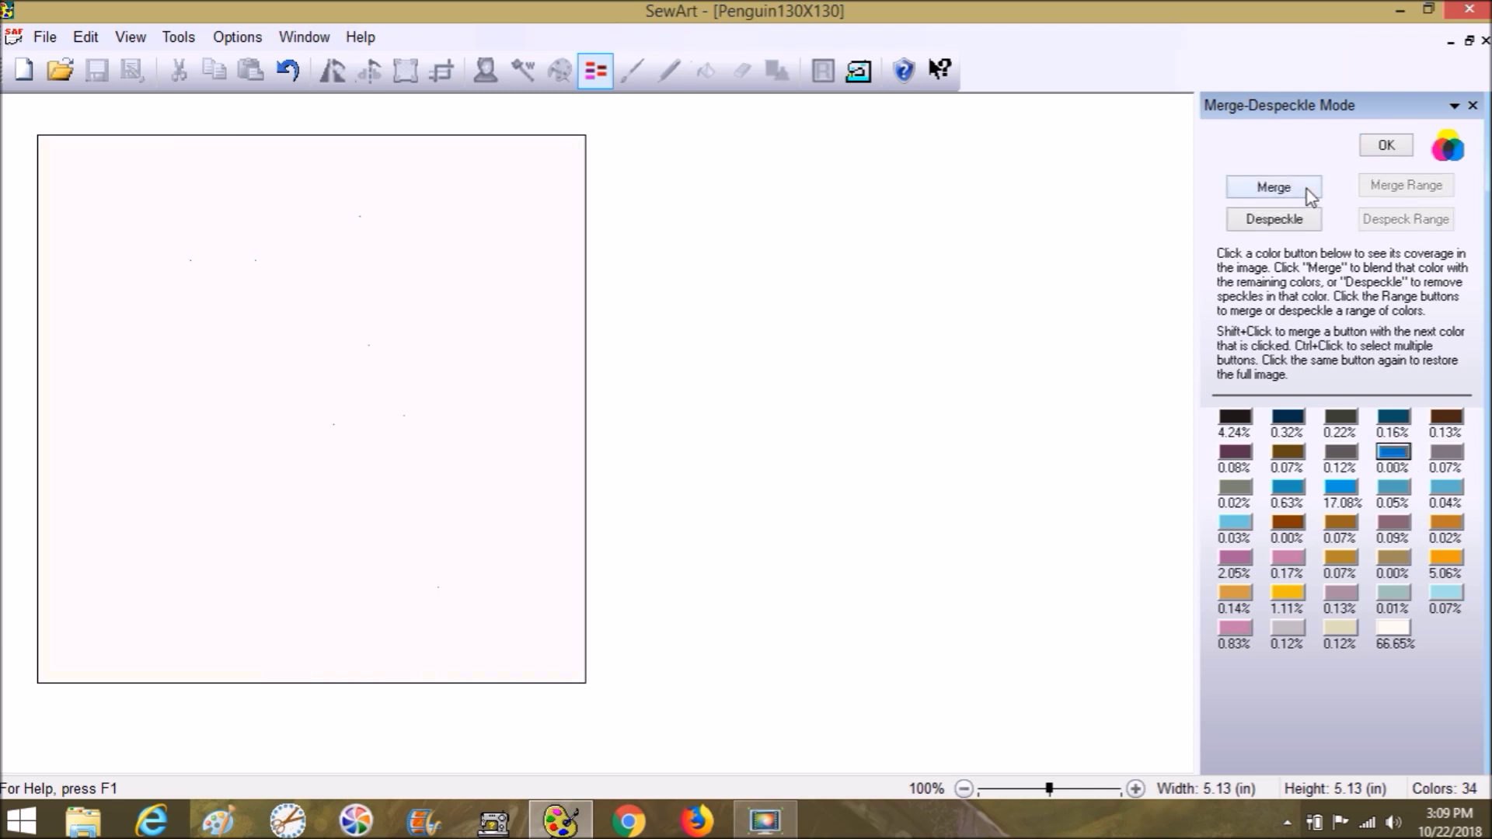
{"action": "left_click", "coordinate": [1309, 192]}
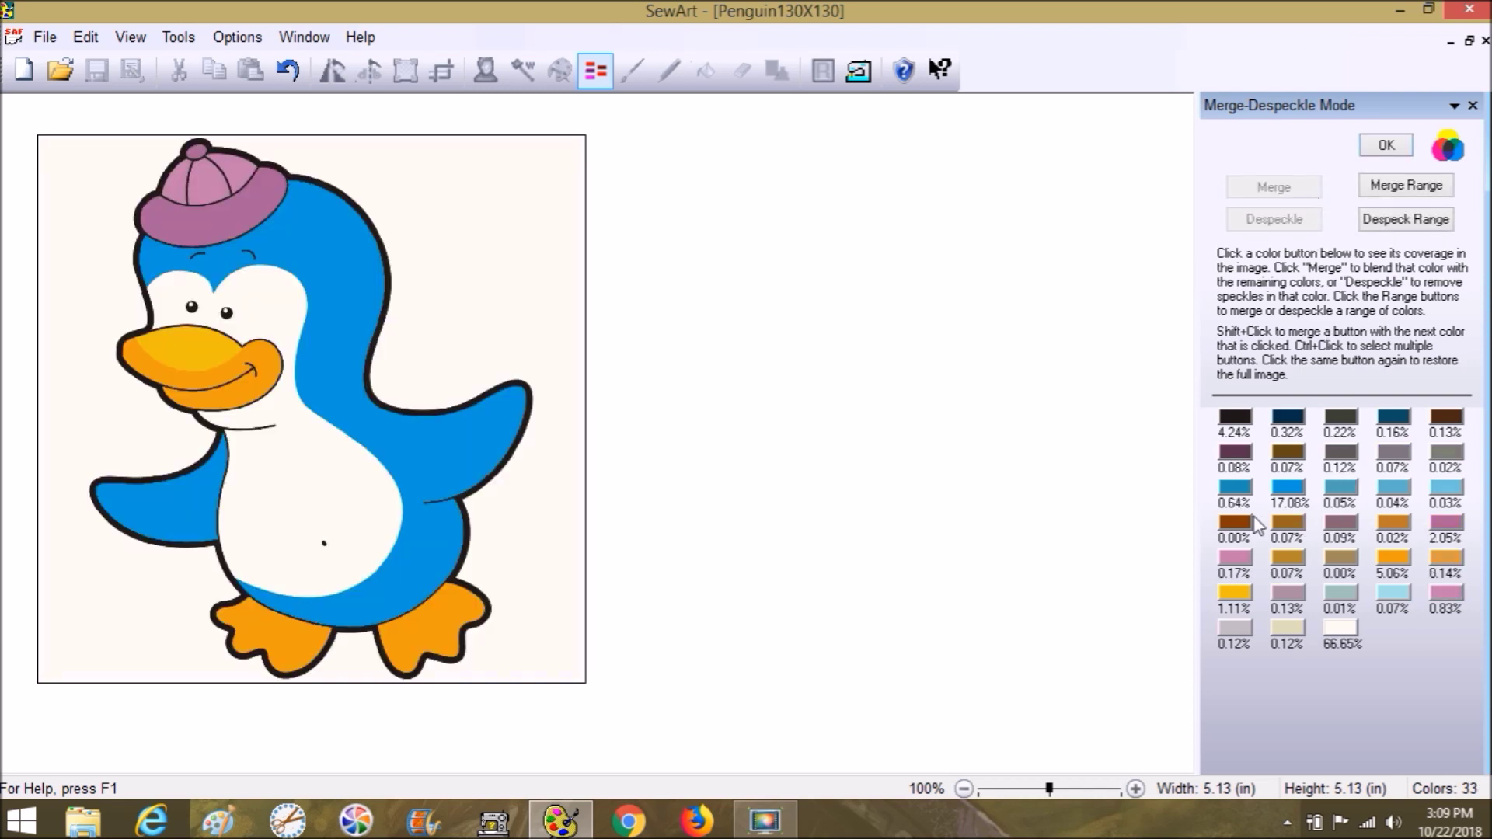
{"action": "left_click", "coordinate": [1444, 488]}
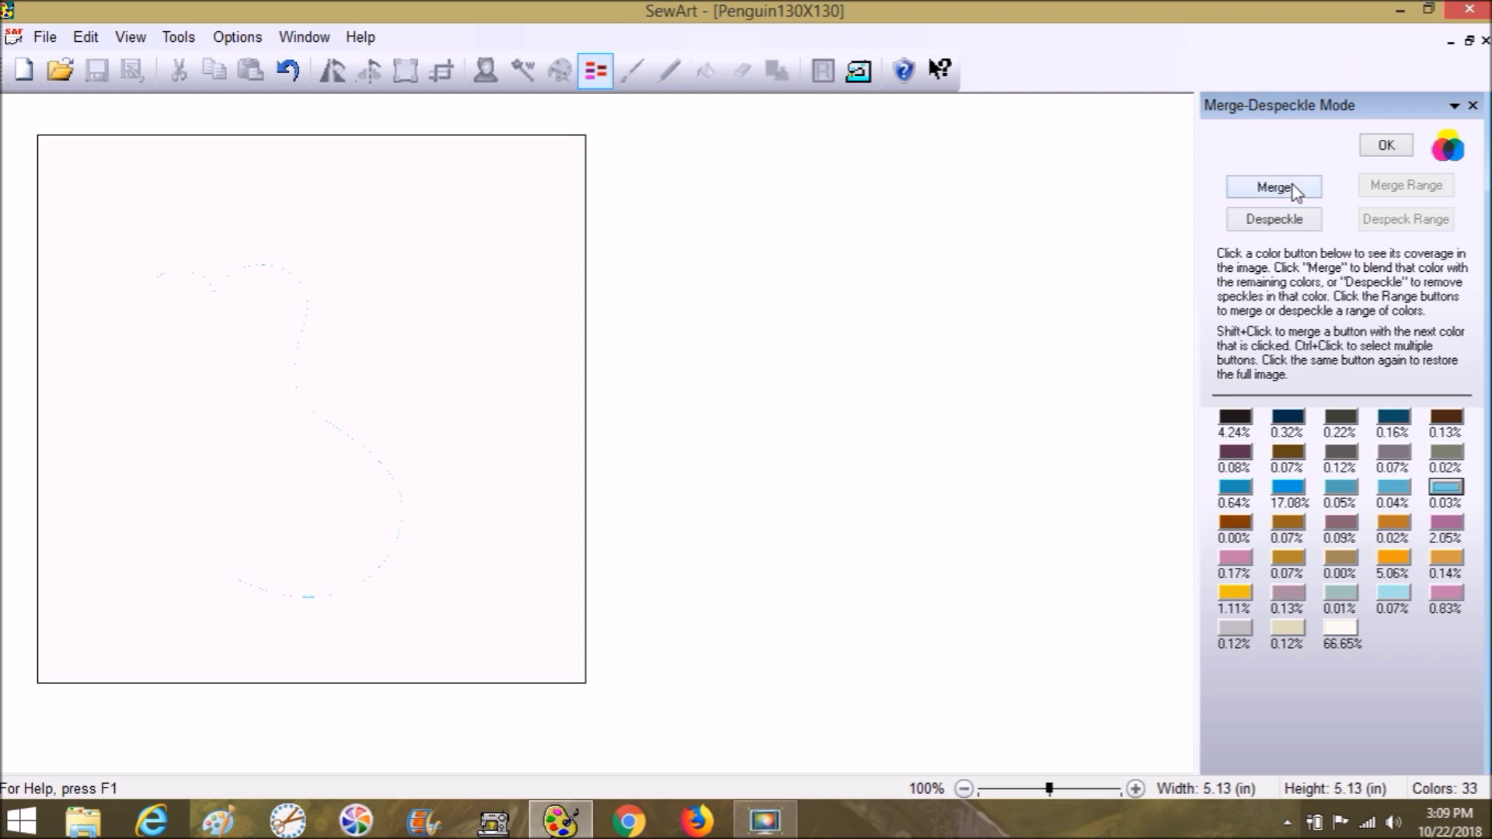
{"action": "left_click", "coordinate": [1294, 186]}
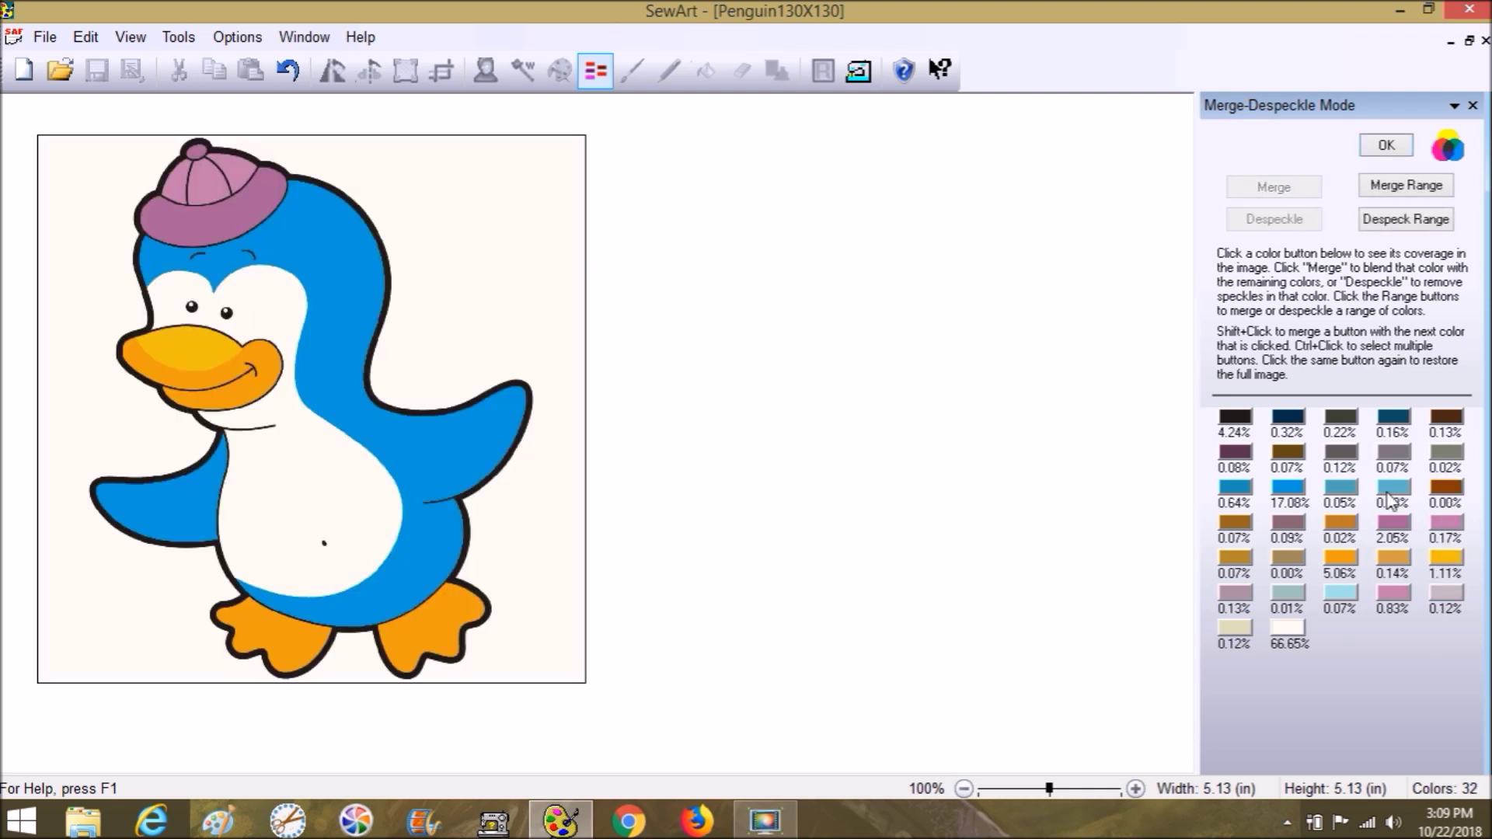
Step: Merge away the 0.08%, 0.13%, 0.77% and both 0.07% colours, reaching 27 colours
{"action": "left_click", "coordinate": [1265, 188]}
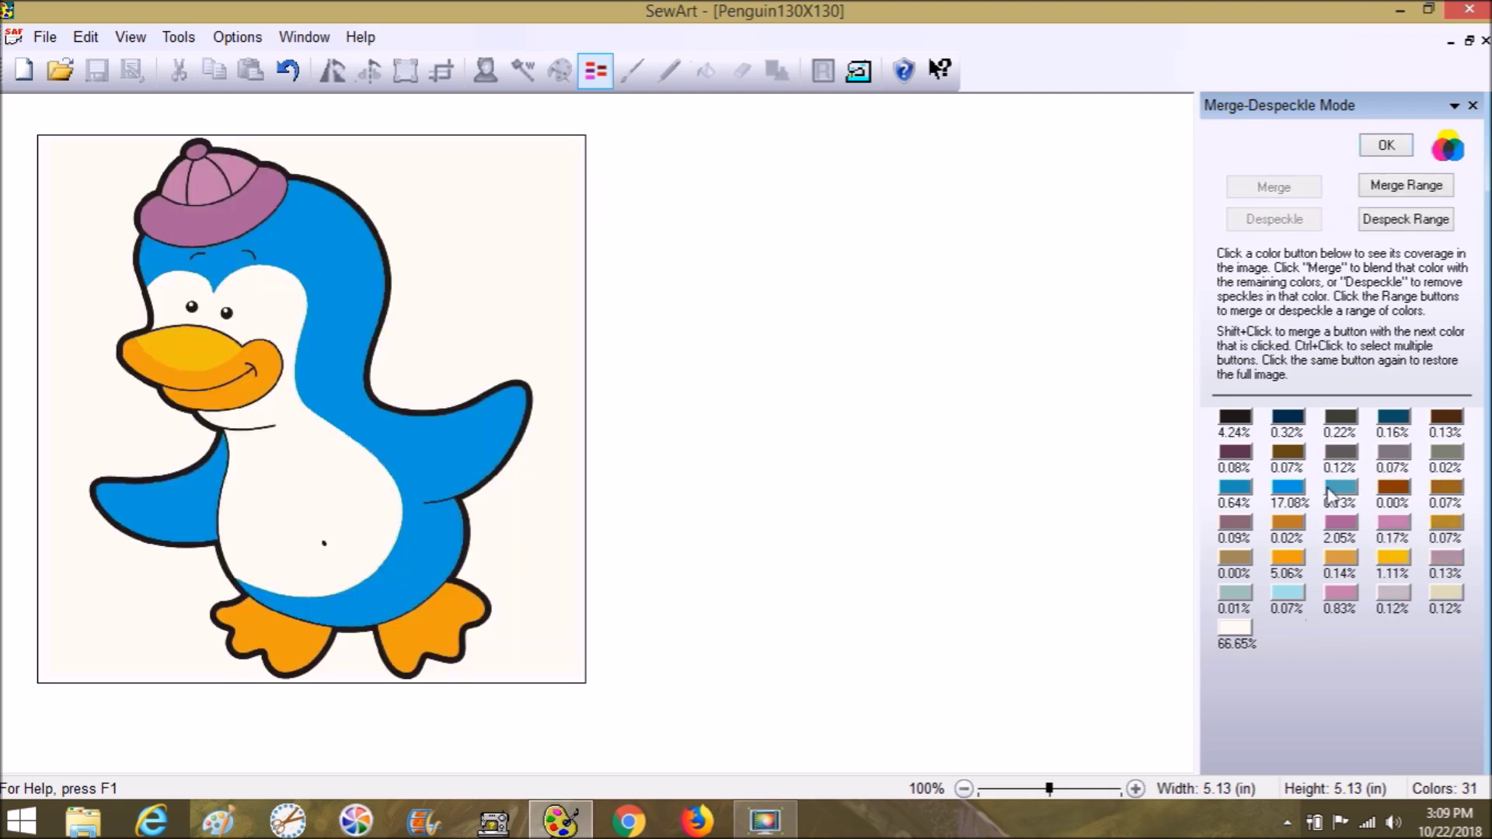
{"action": "left_click", "coordinate": [1333, 491]}
{"action": "left_click", "coordinate": [1267, 186]}
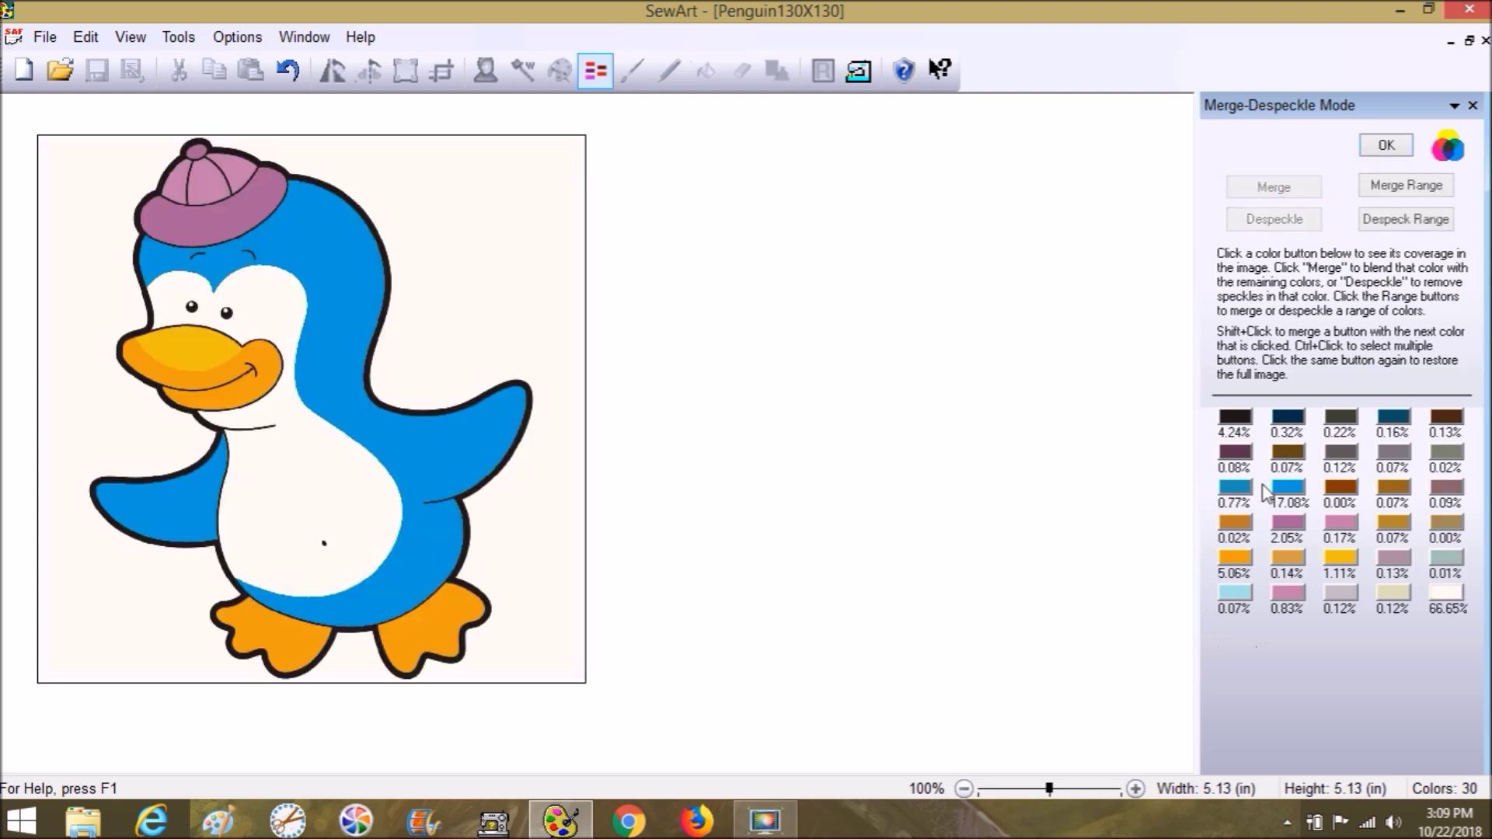
{"action": "left_click", "coordinate": [1244, 490]}
{"action": "left_click", "coordinate": [1268, 189]}
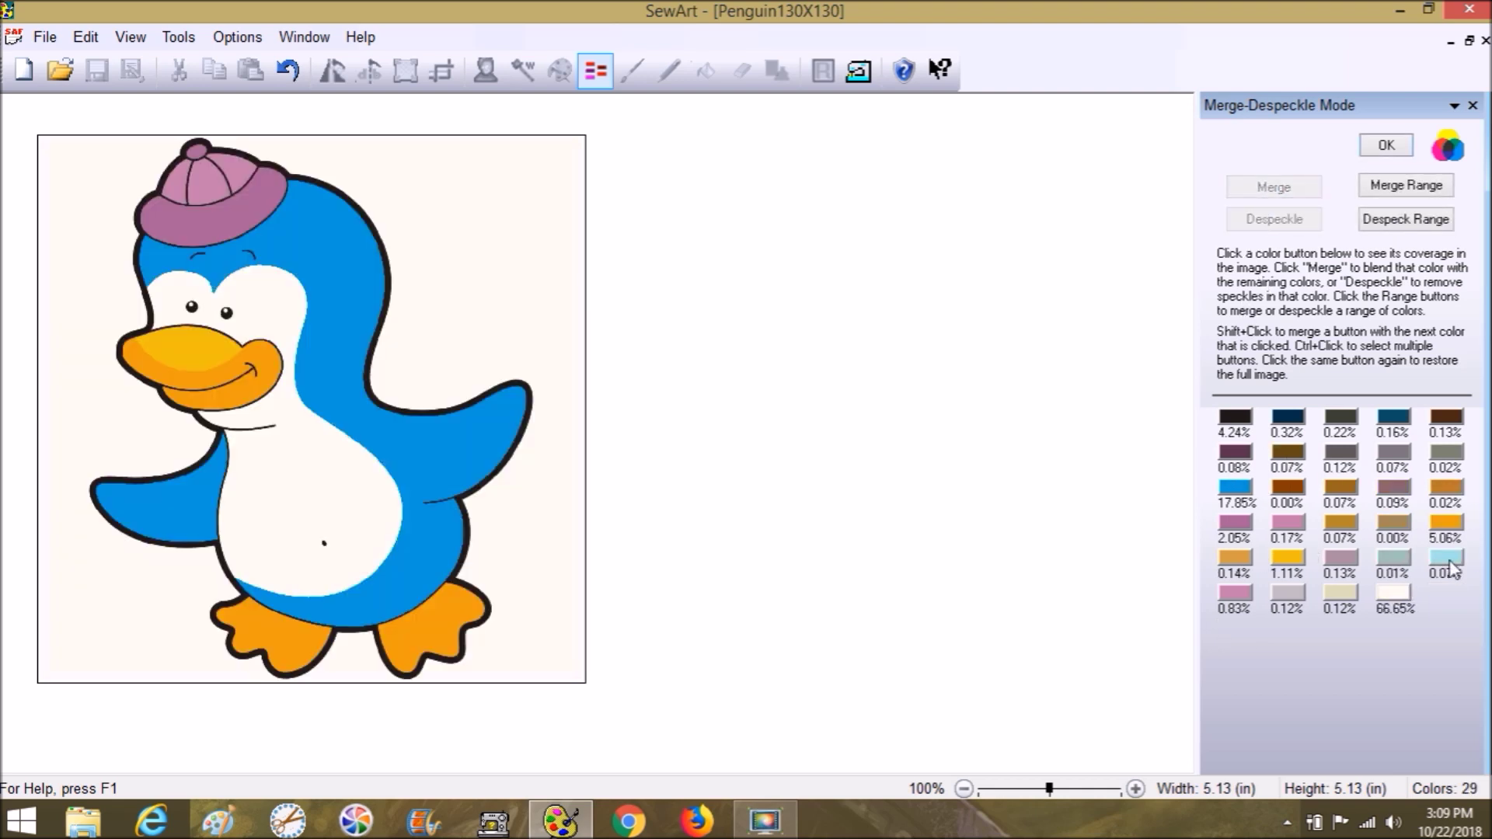
{"action": "left_click", "coordinate": [1447, 561]}
{"action": "left_click", "coordinate": [1294, 193]}
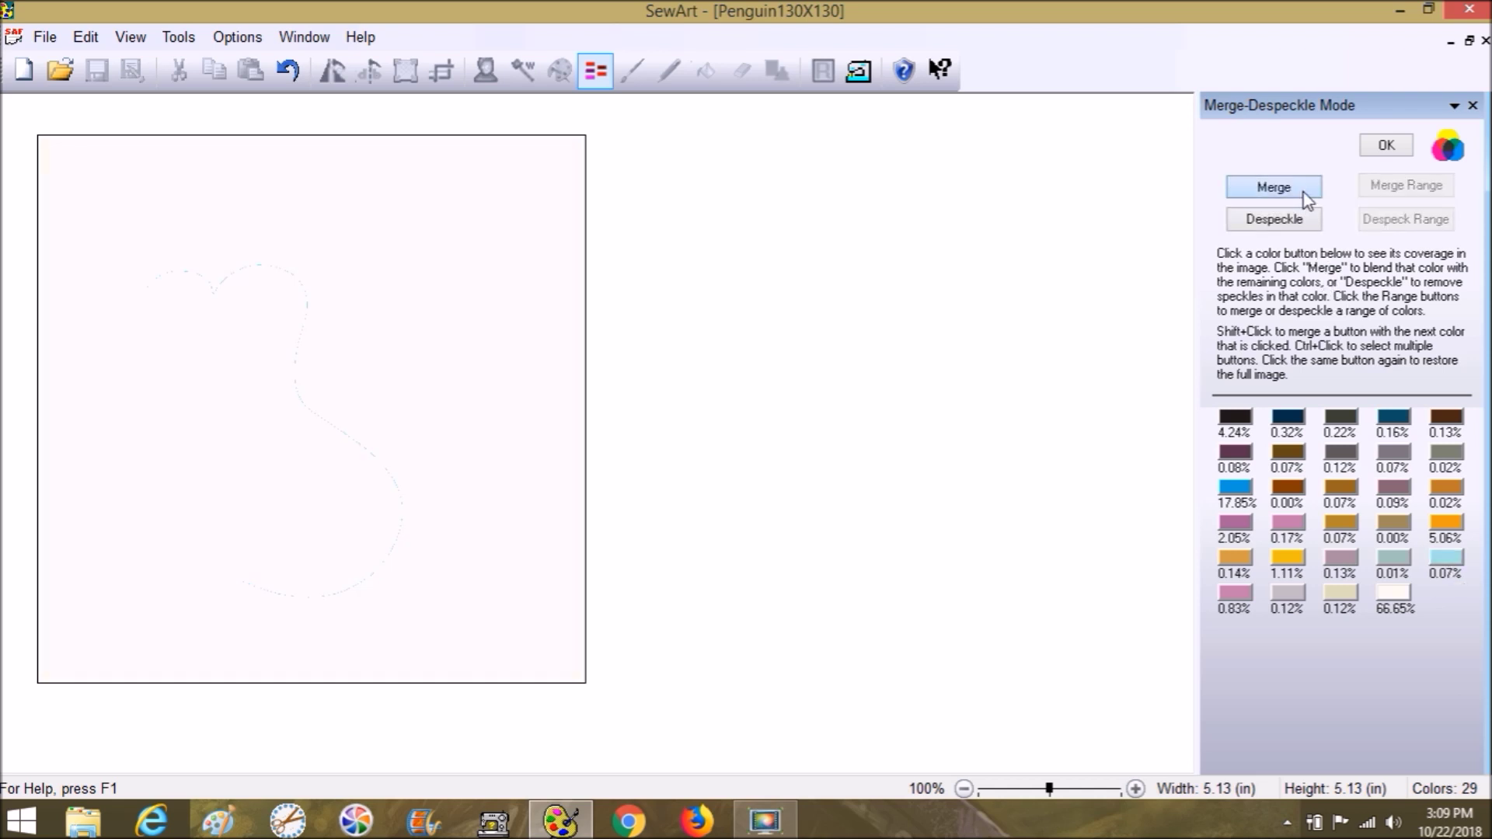
{"action": "left_click", "coordinate": [1393, 557]}
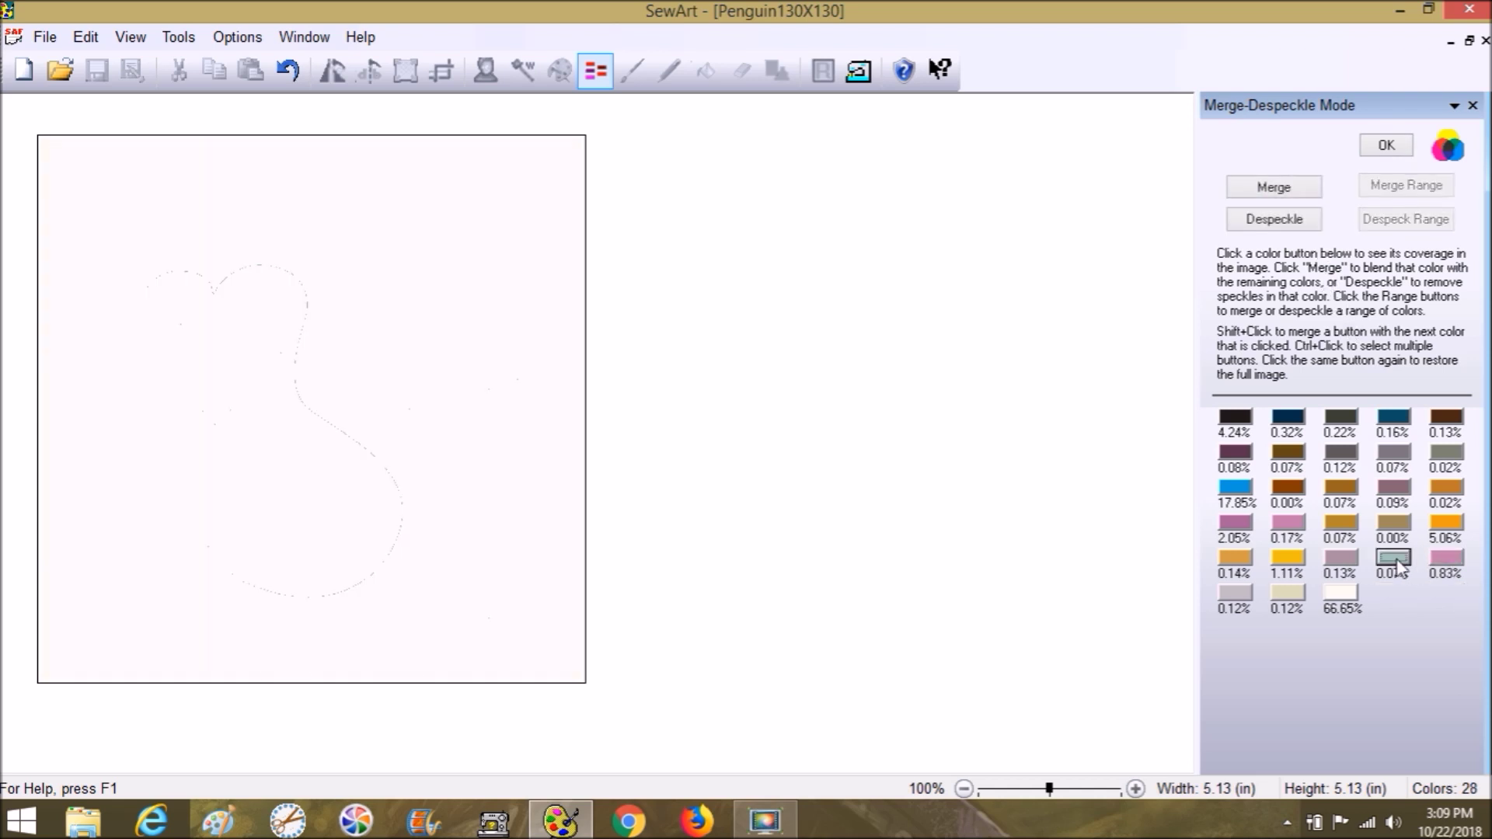
{"action": "left_click", "coordinate": [1292, 188]}
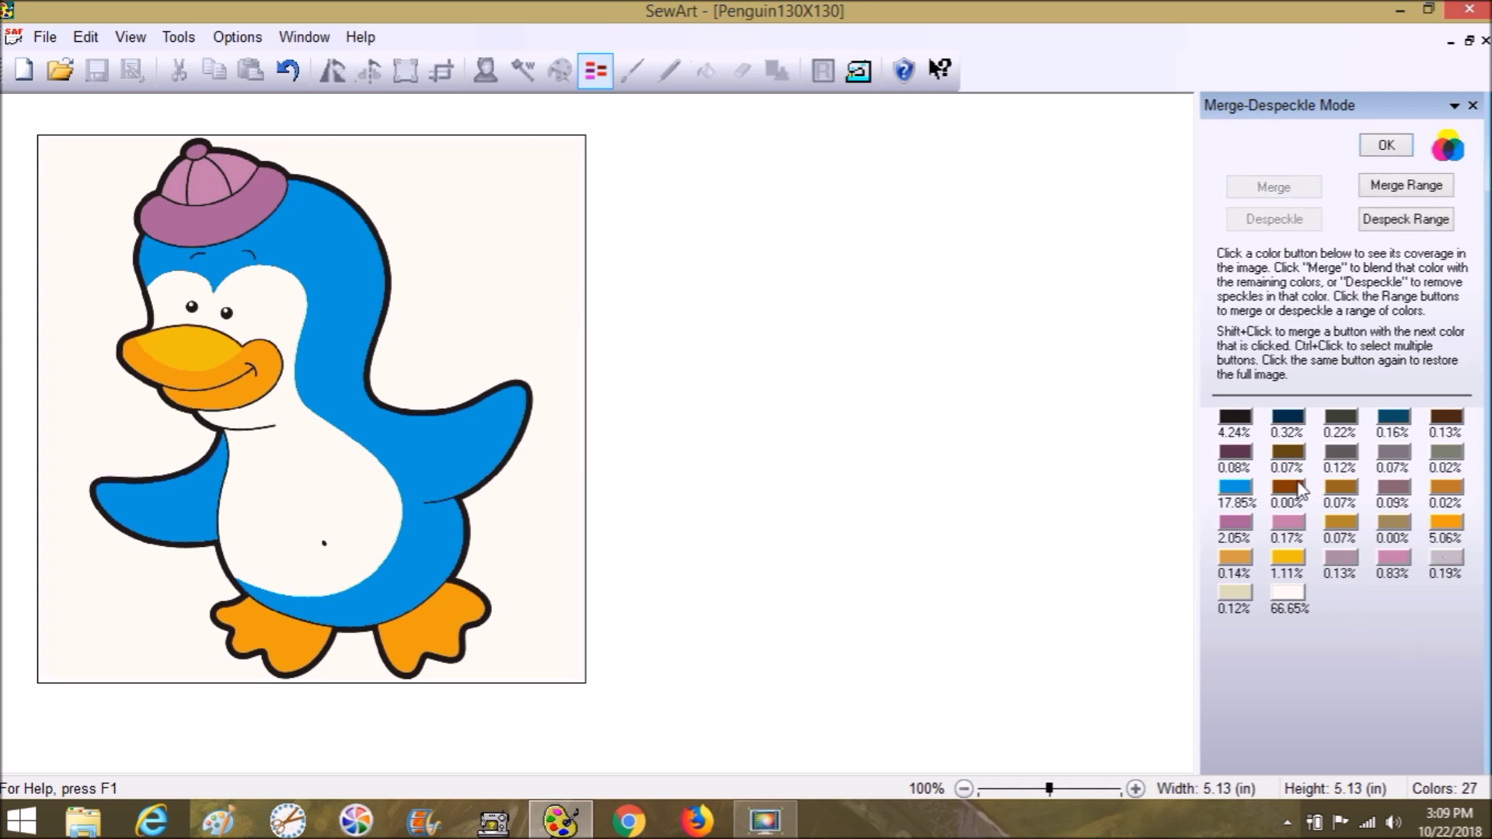
{"action": "left_click", "coordinate": [1236, 490]}
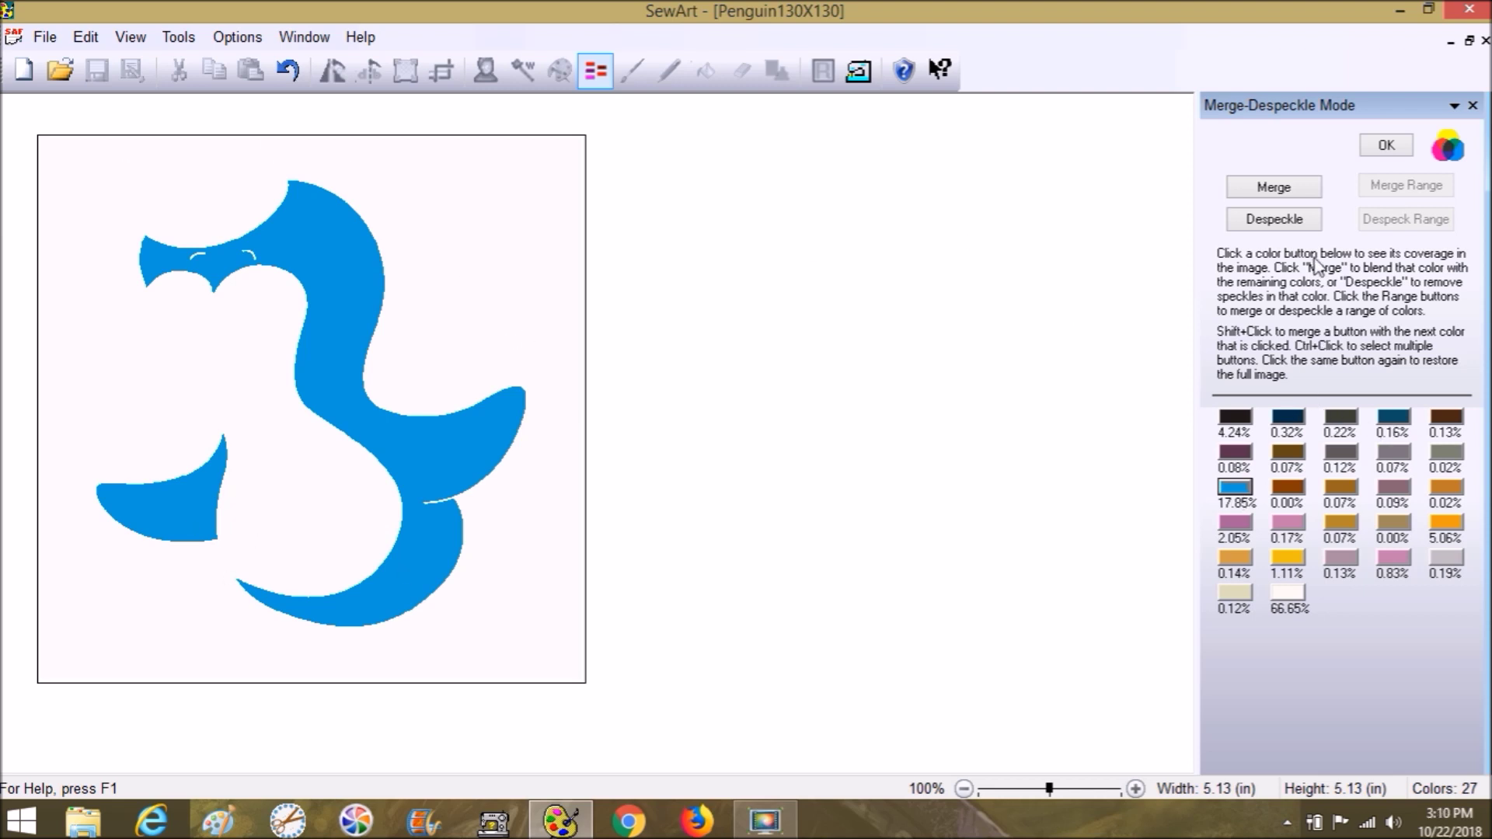
Step: Merge away the dark navy 0.32%, dark grey 0.22% and teal 0.48% colours
{"action": "left_click", "coordinate": [1236, 420]}
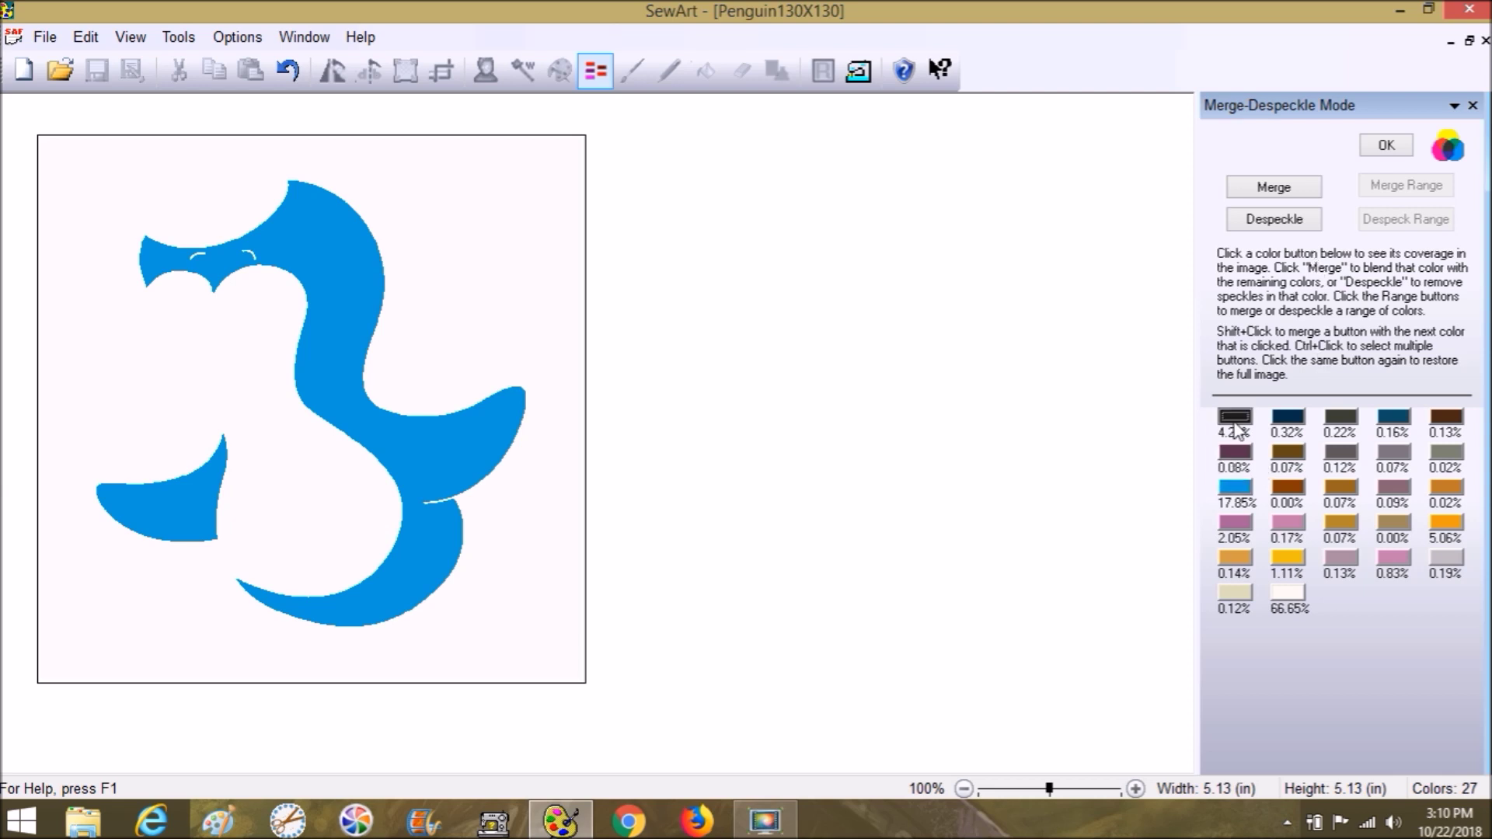
{"action": "left_click", "coordinate": [1288, 420]}
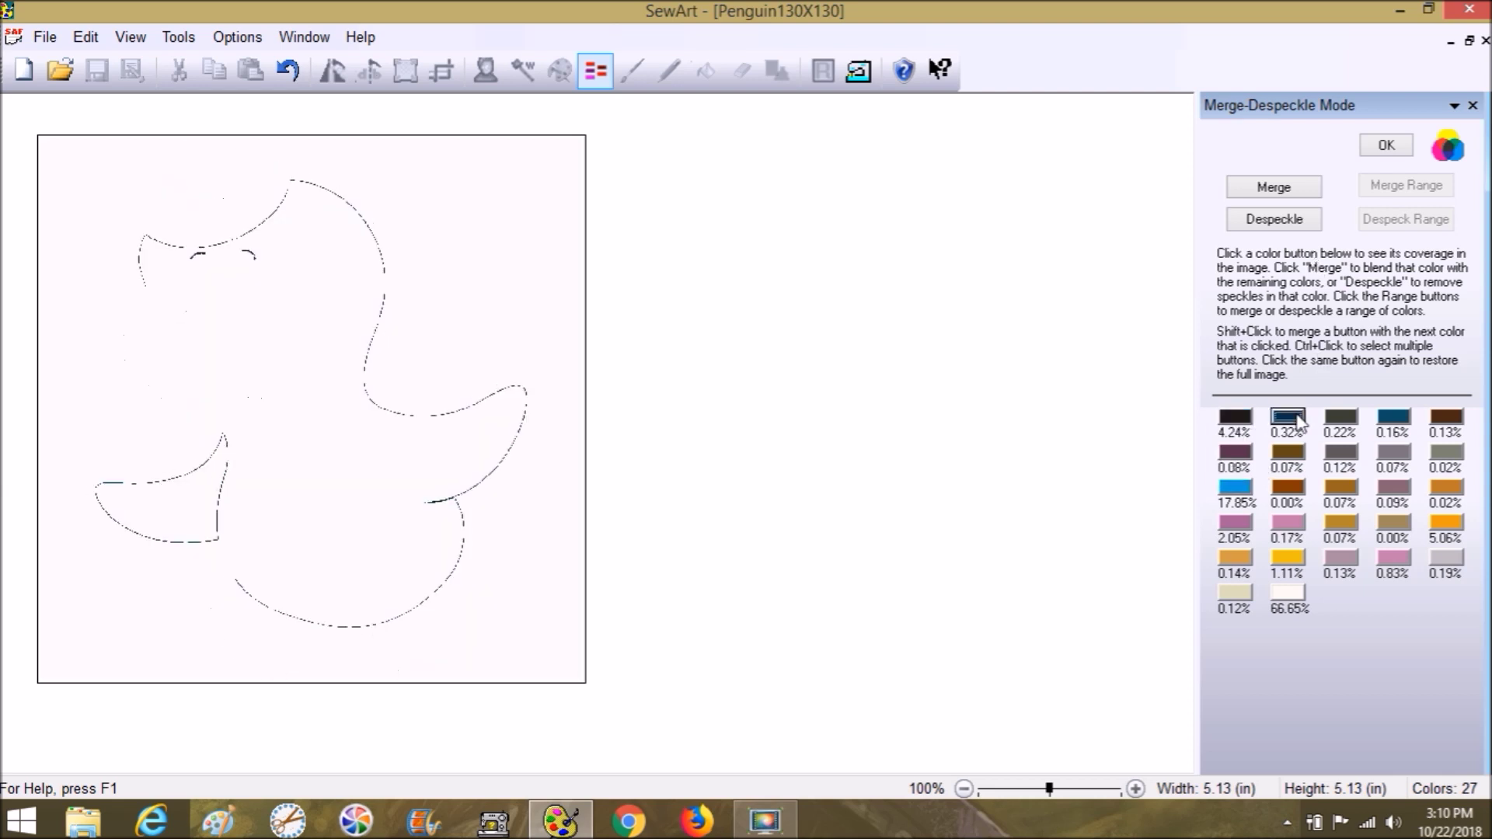
{"action": "left_click", "coordinate": [1278, 190]}
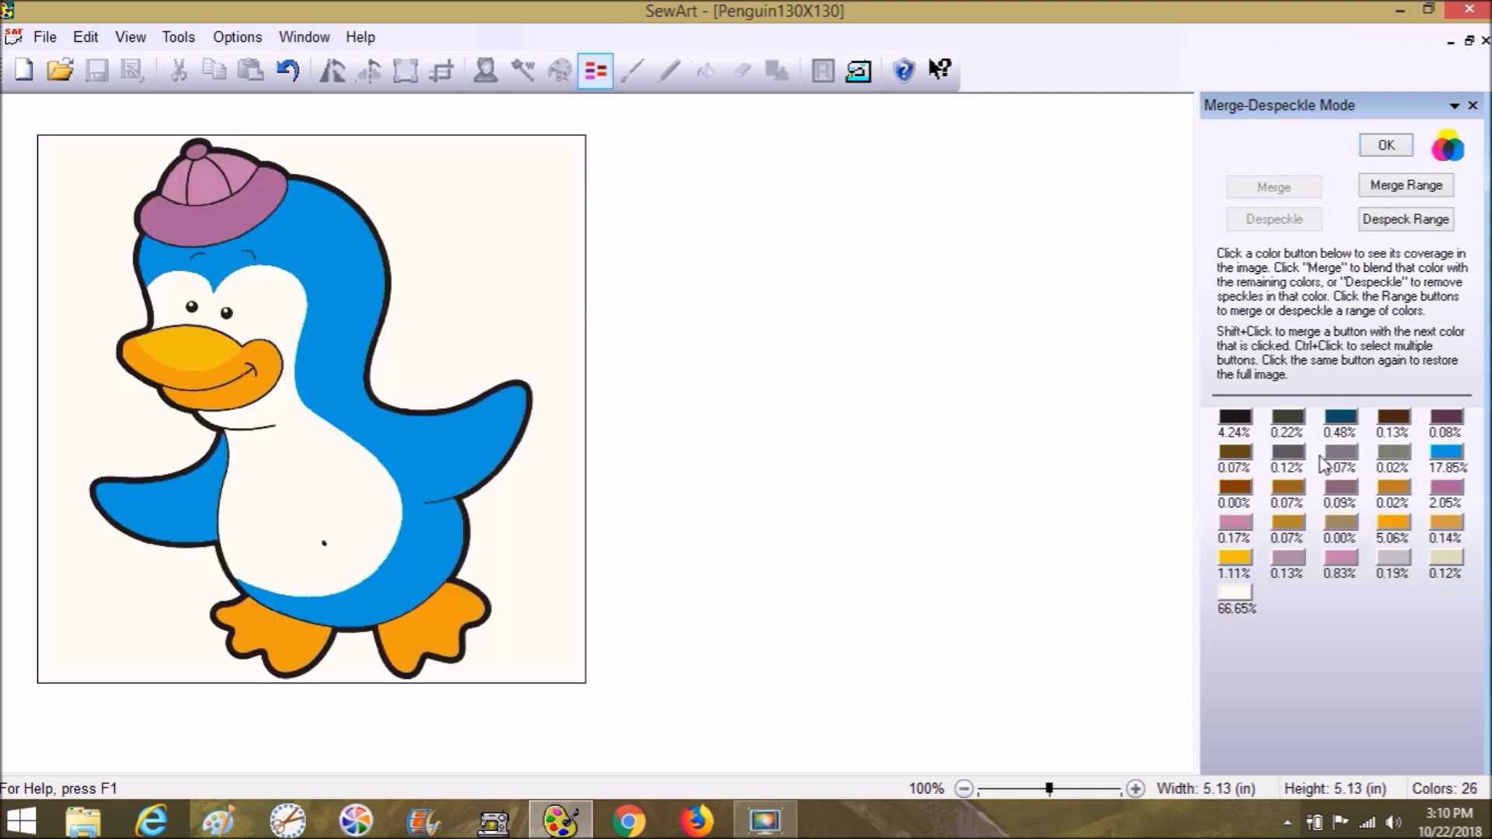
{"action": "left_click", "coordinate": [1291, 418]}
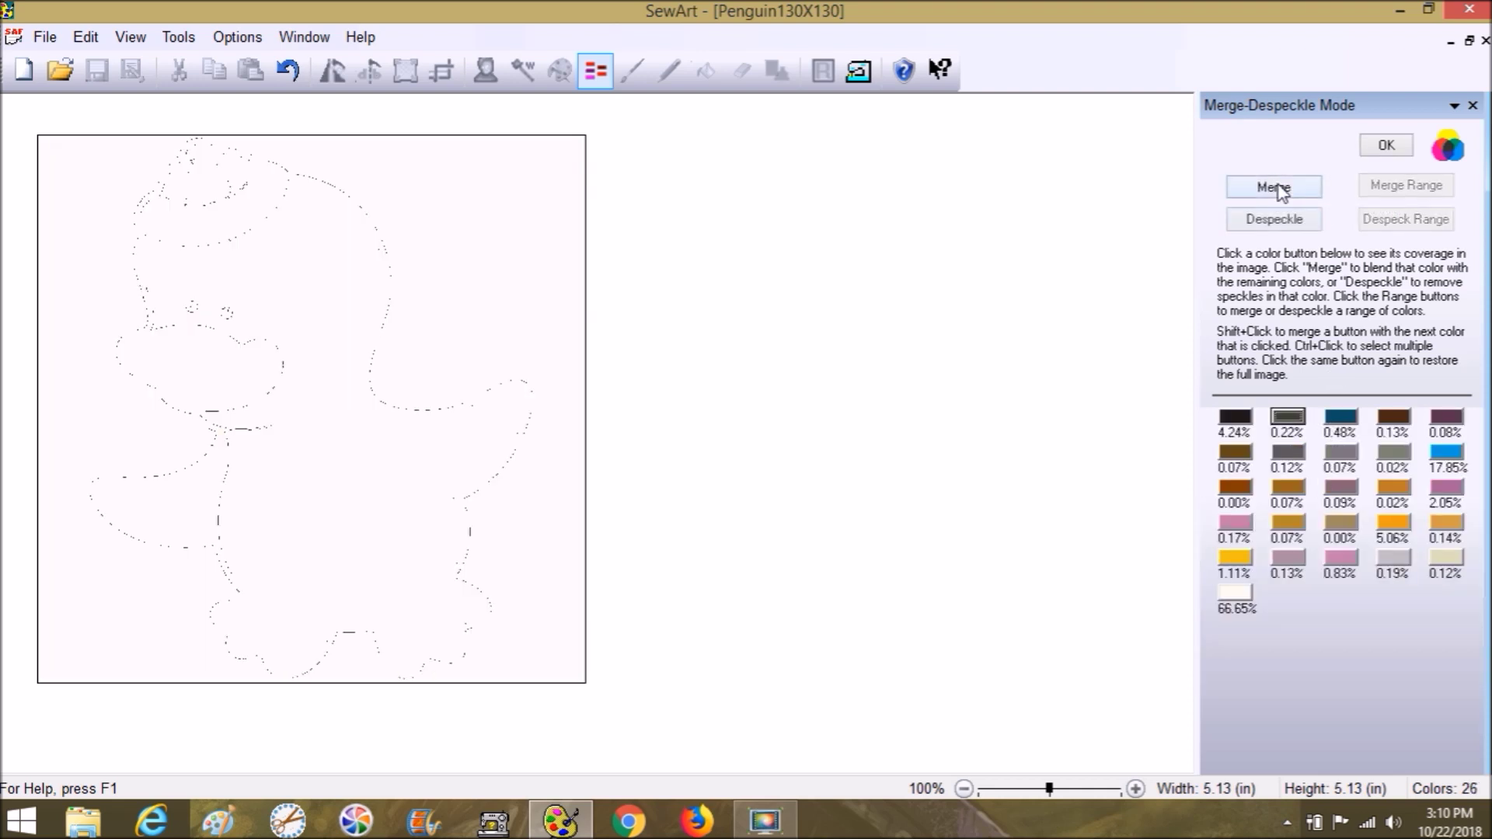
{"action": "left_click", "coordinate": [1278, 191]}
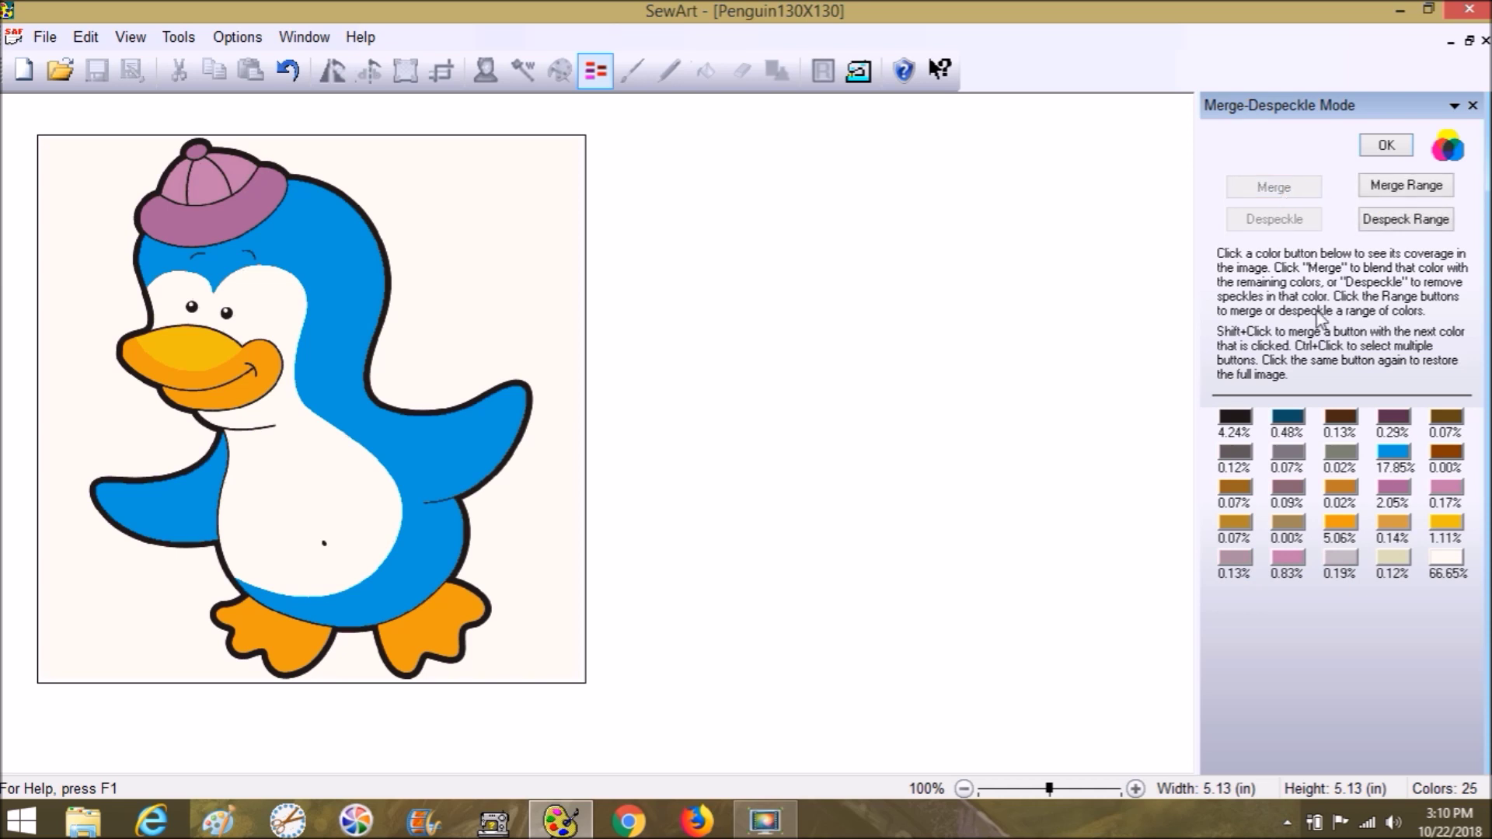
{"action": "left_click", "coordinate": [1288, 418]}
{"action": "left_click", "coordinate": [1272, 187]}
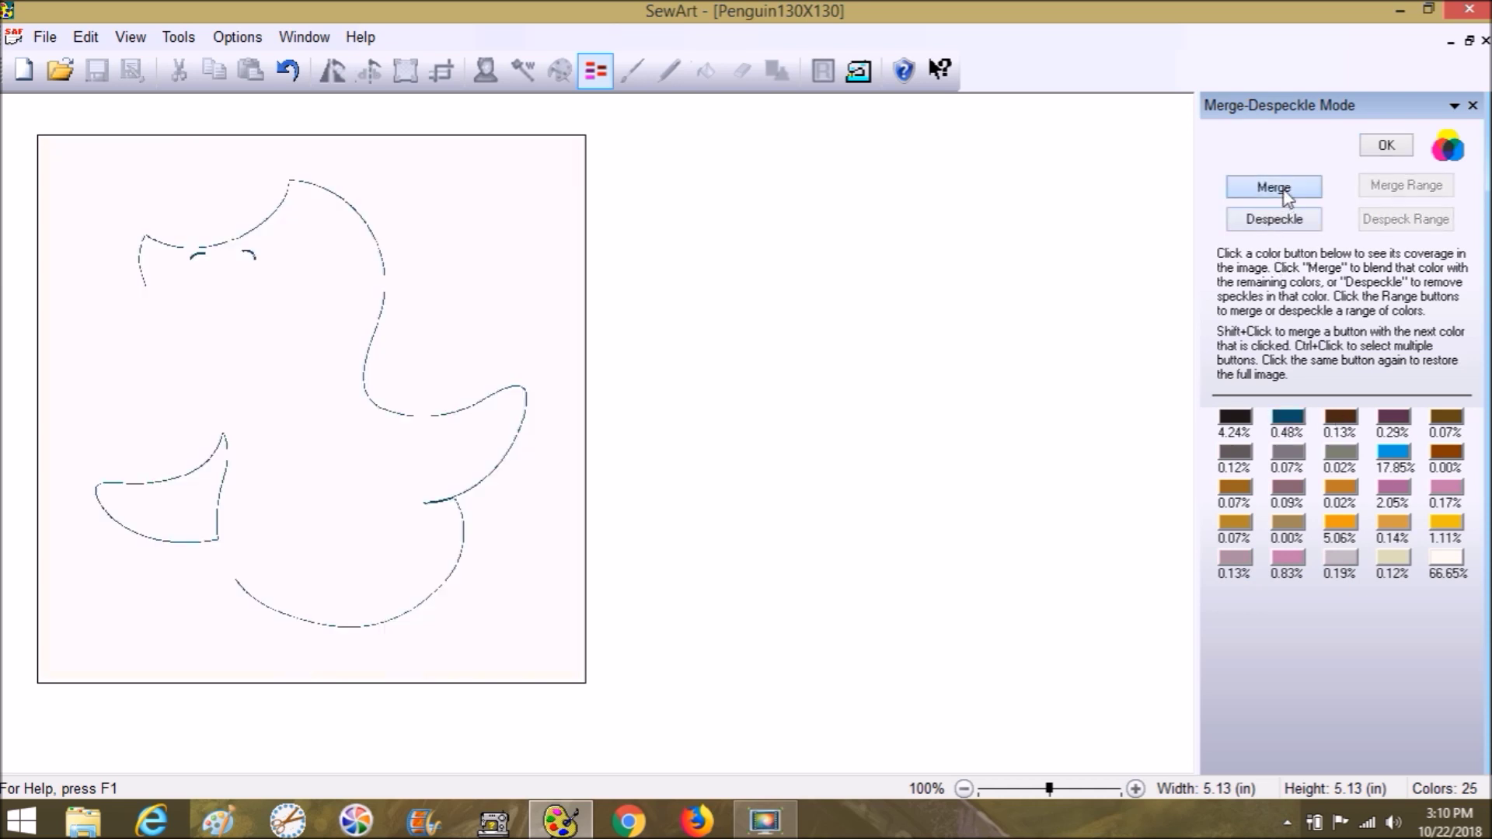
Step: Merge away the brown 0.13%, brown 0.20% and orange 0.02% colours, leaving 21
{"action": "left_click", "coordinate": [1288, 418]}
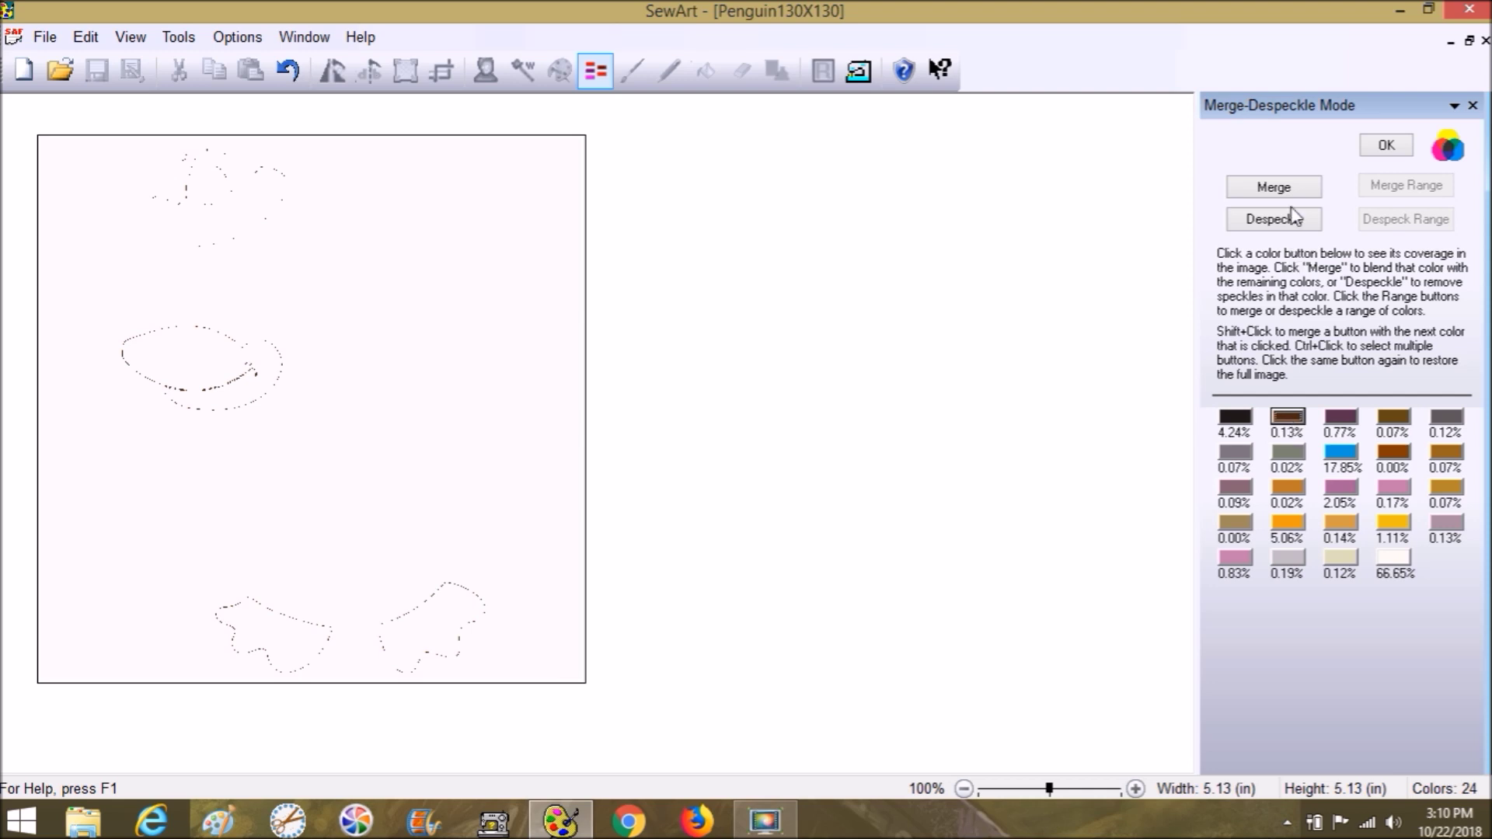
{"action": "left_click", "coordinate": [1291, 189]}
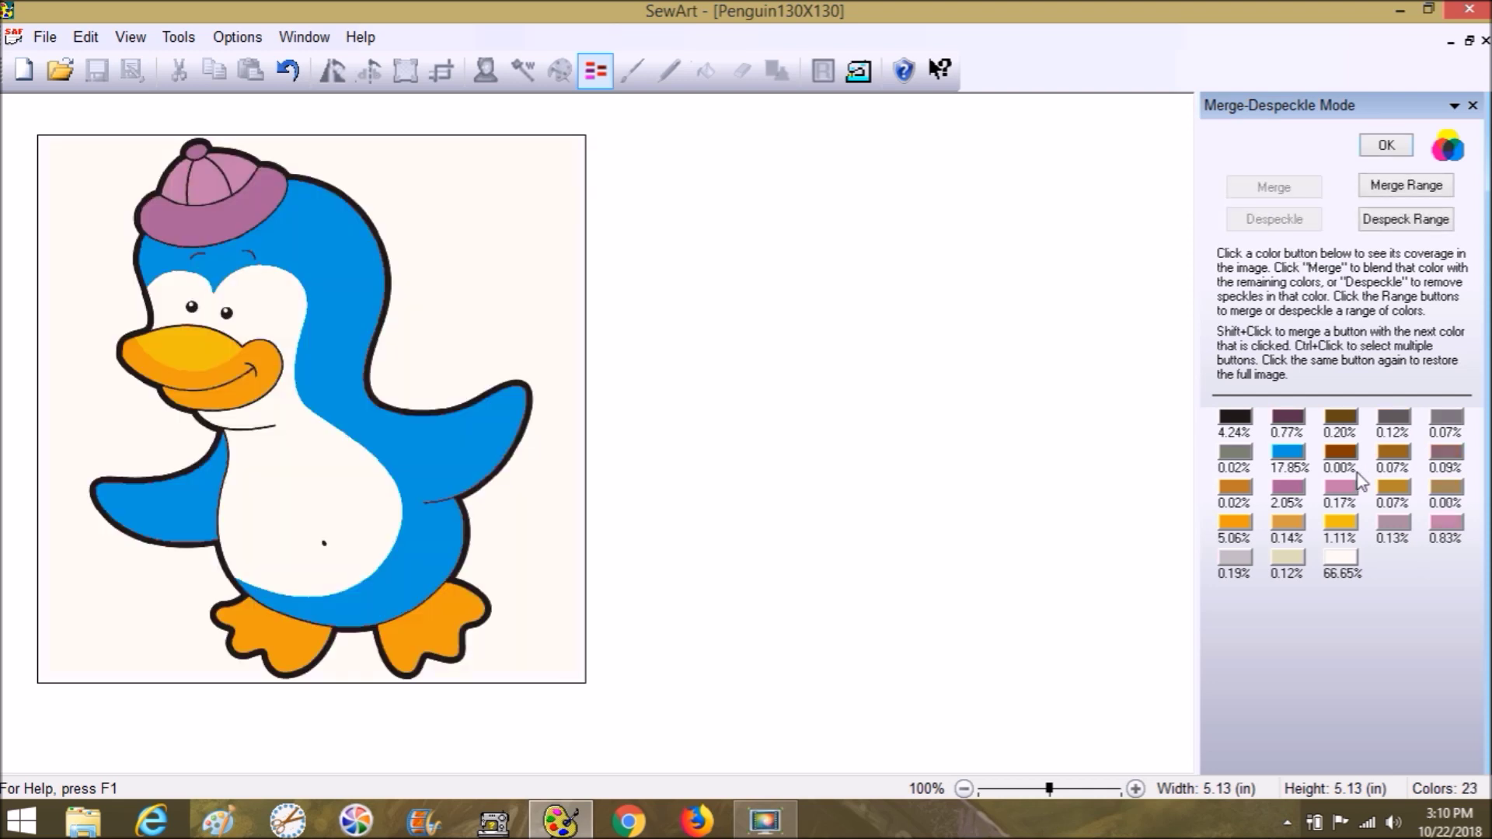
{"action": "left_click", "coordinate": [1341, 418]}
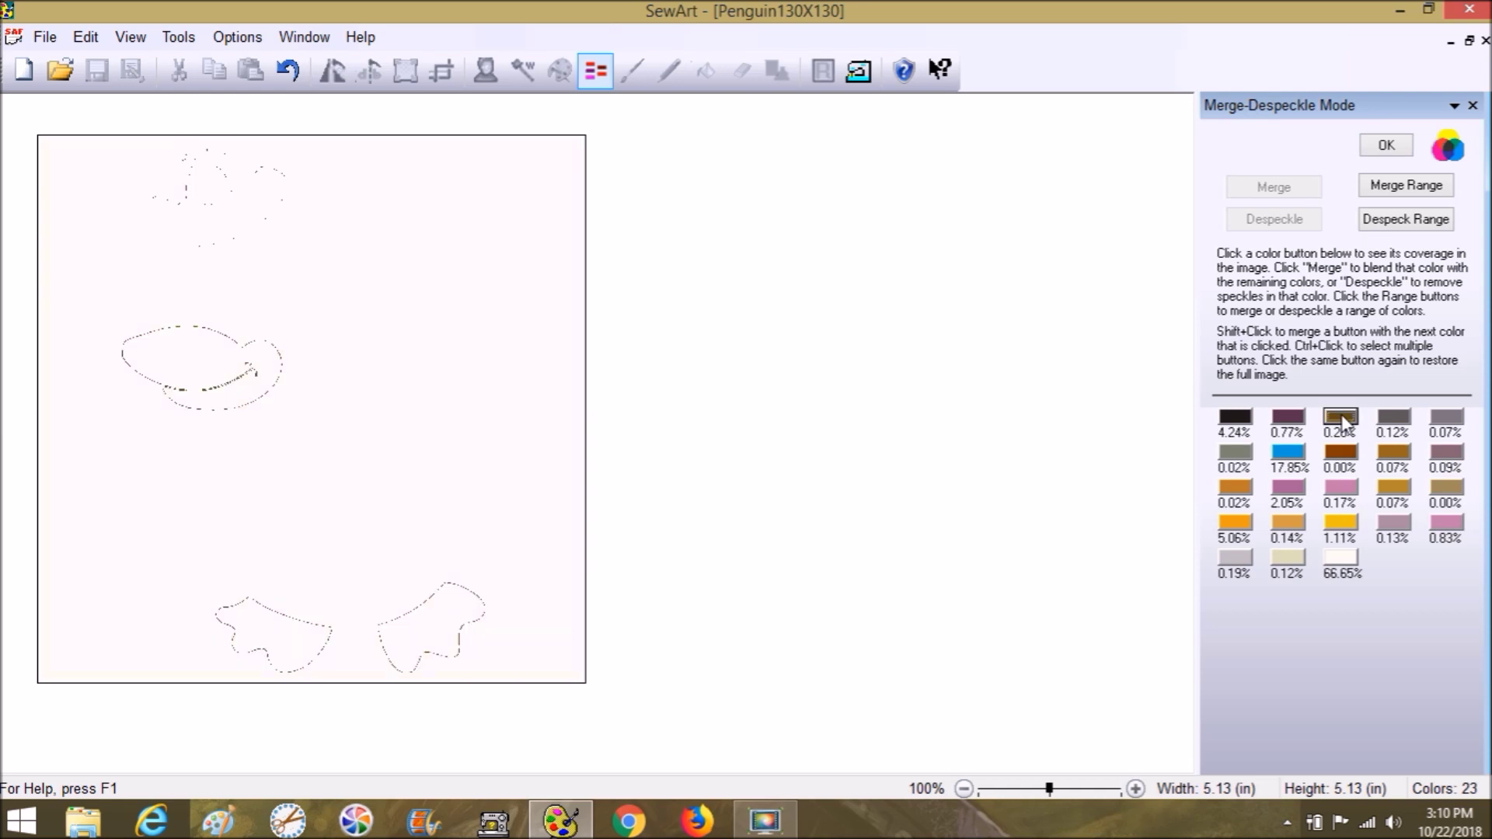
{"action": "left_click", "coordinate": [1303, 187]}
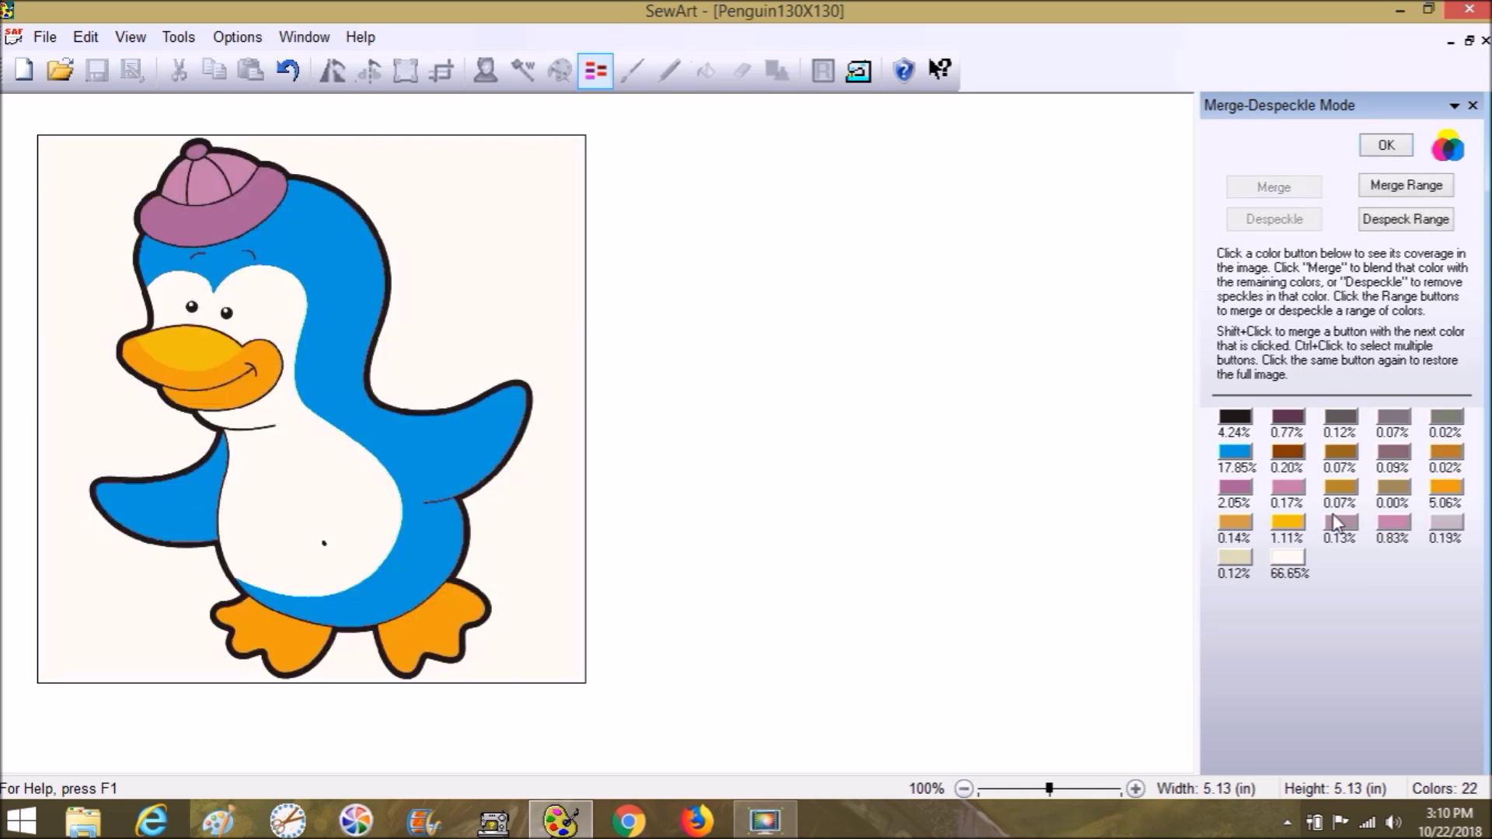
{"action": "left_click", "coordinate": [1448, 453]}
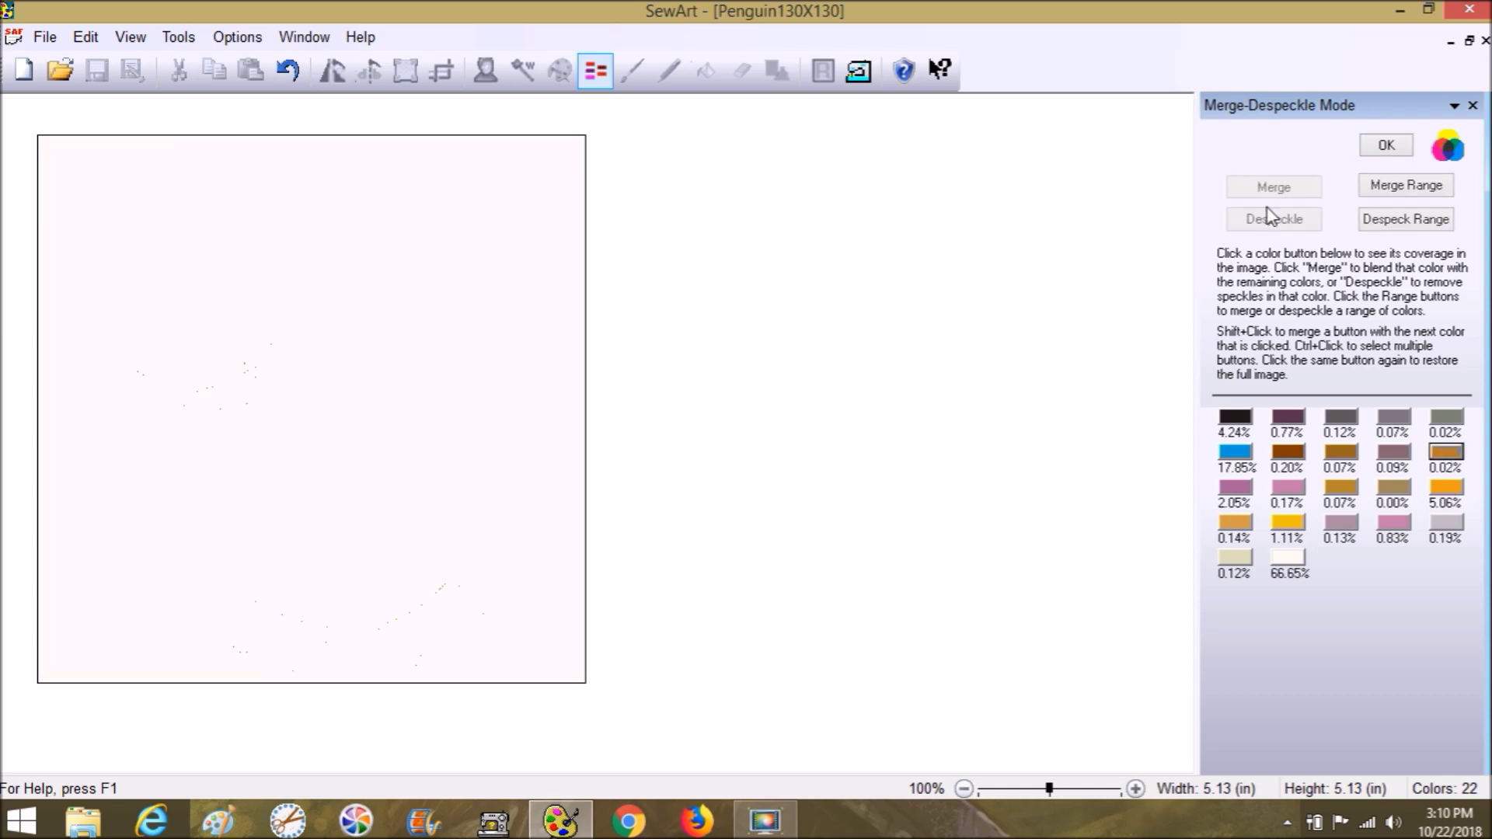
{"action": "left_click", "coordinate": [1273, 188]}
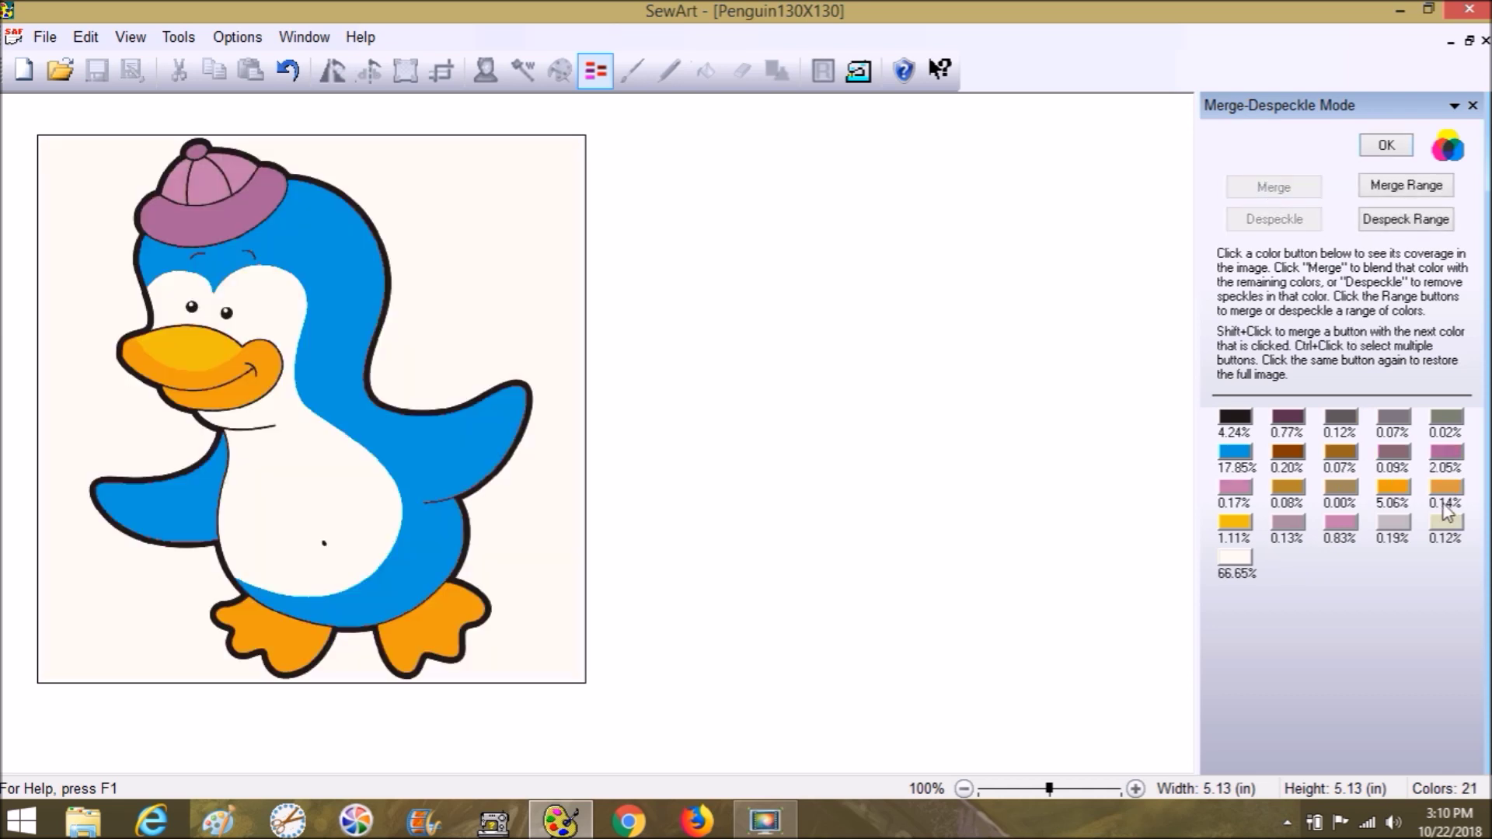
Step: Merge away the 0.14% orange, 0.00%, brown and brown 0.20% colours
{"action": "left_click", "coordinate": [1235, 522]}
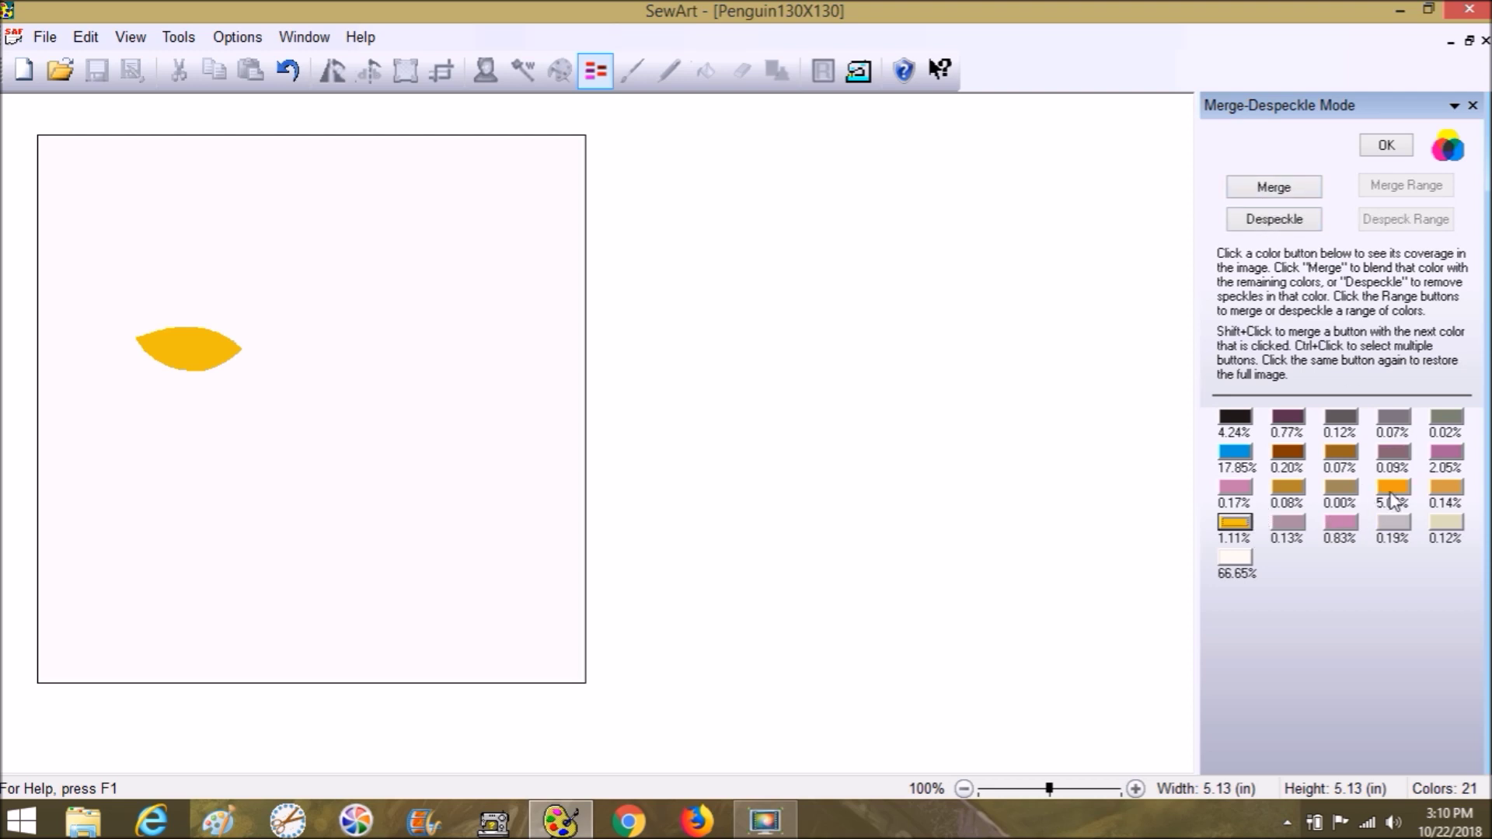
{"action": "left_click", "coordinate": [1446, 488]}
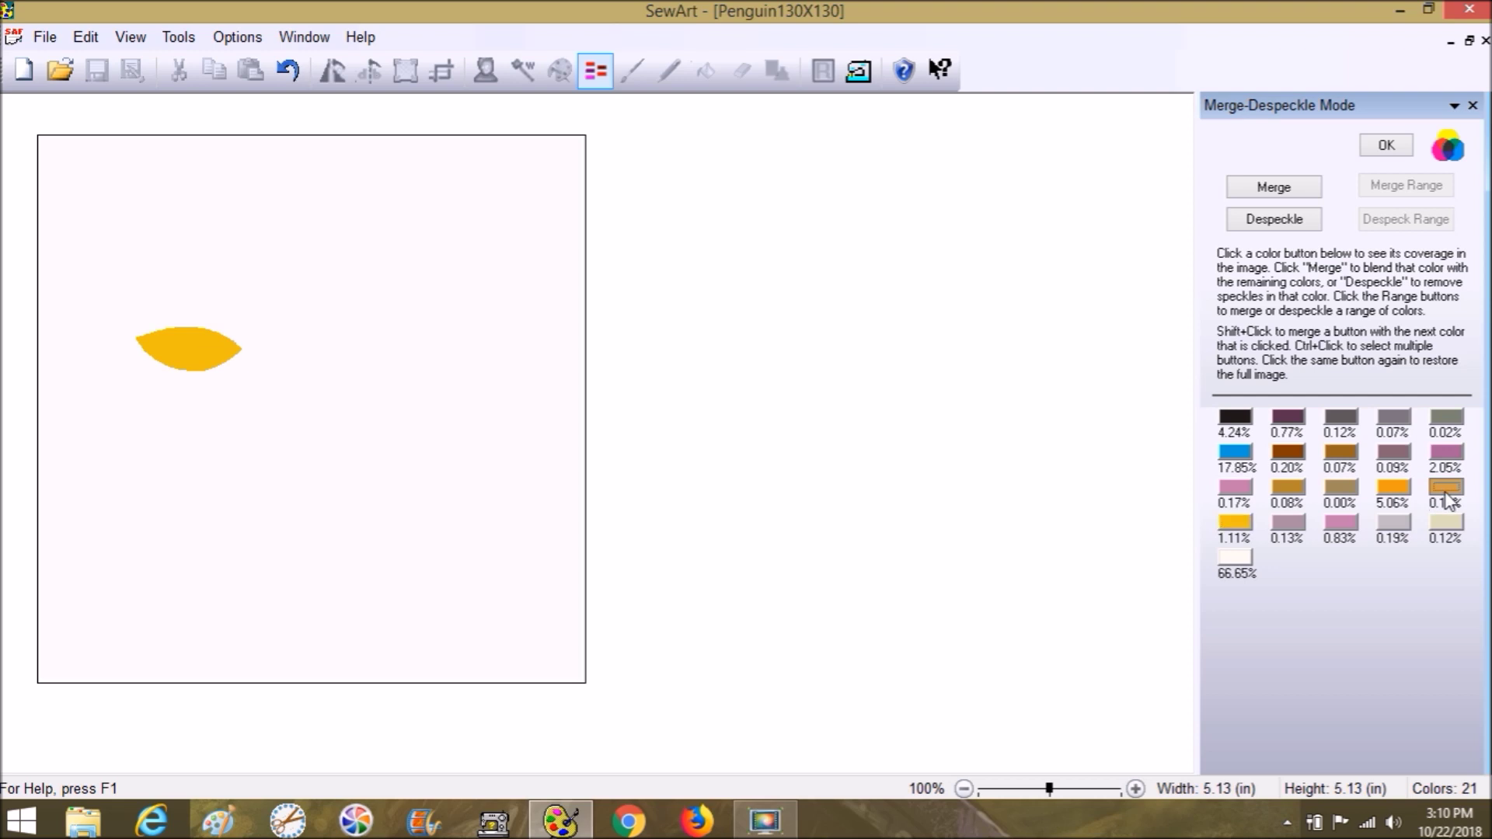
{"action": "left_click", "coordinate": [1292, 188]}
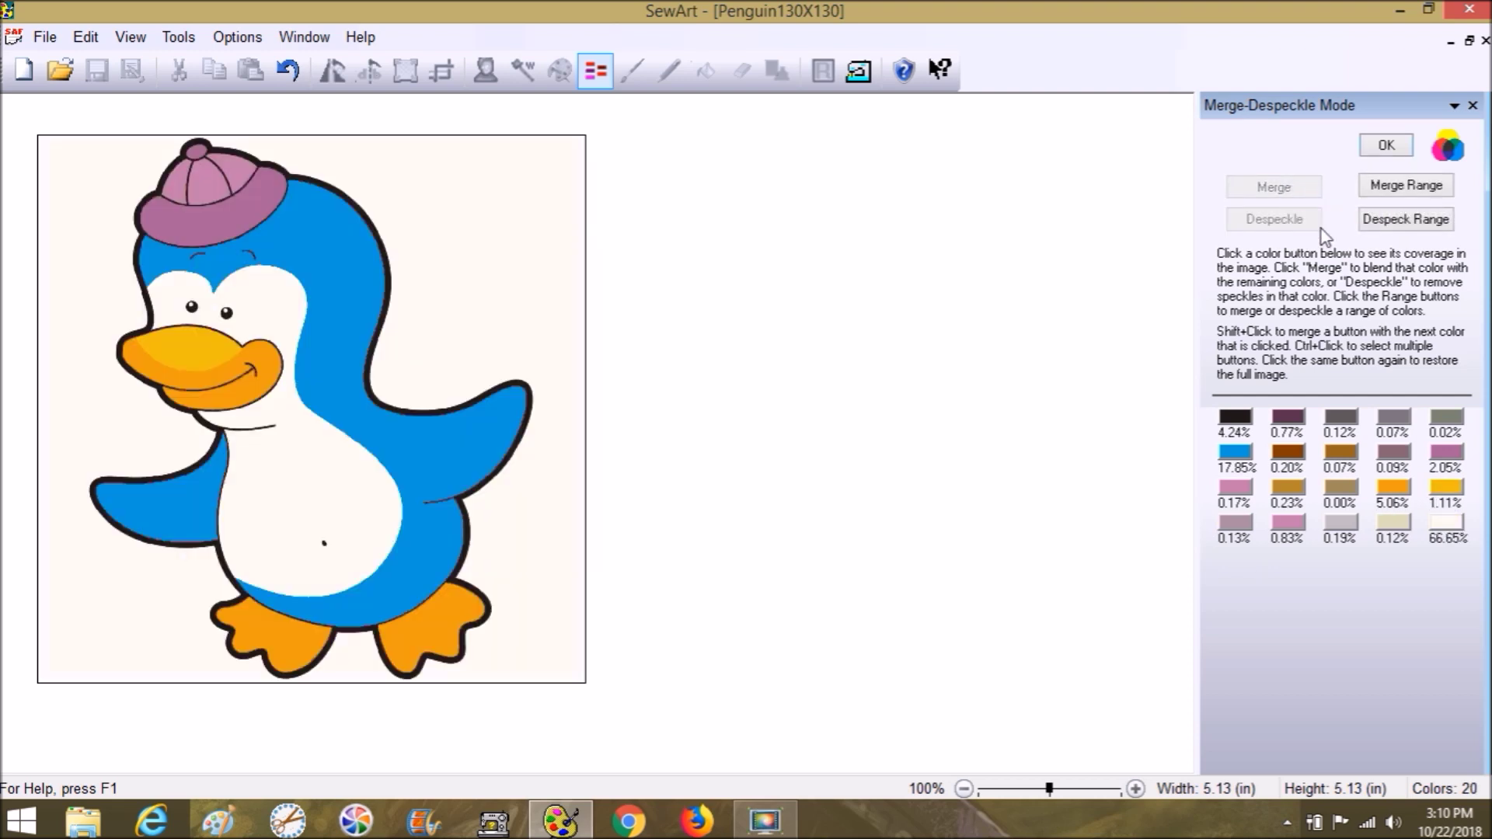
{"action": "left_click", "coordinate": [1347, 498]}
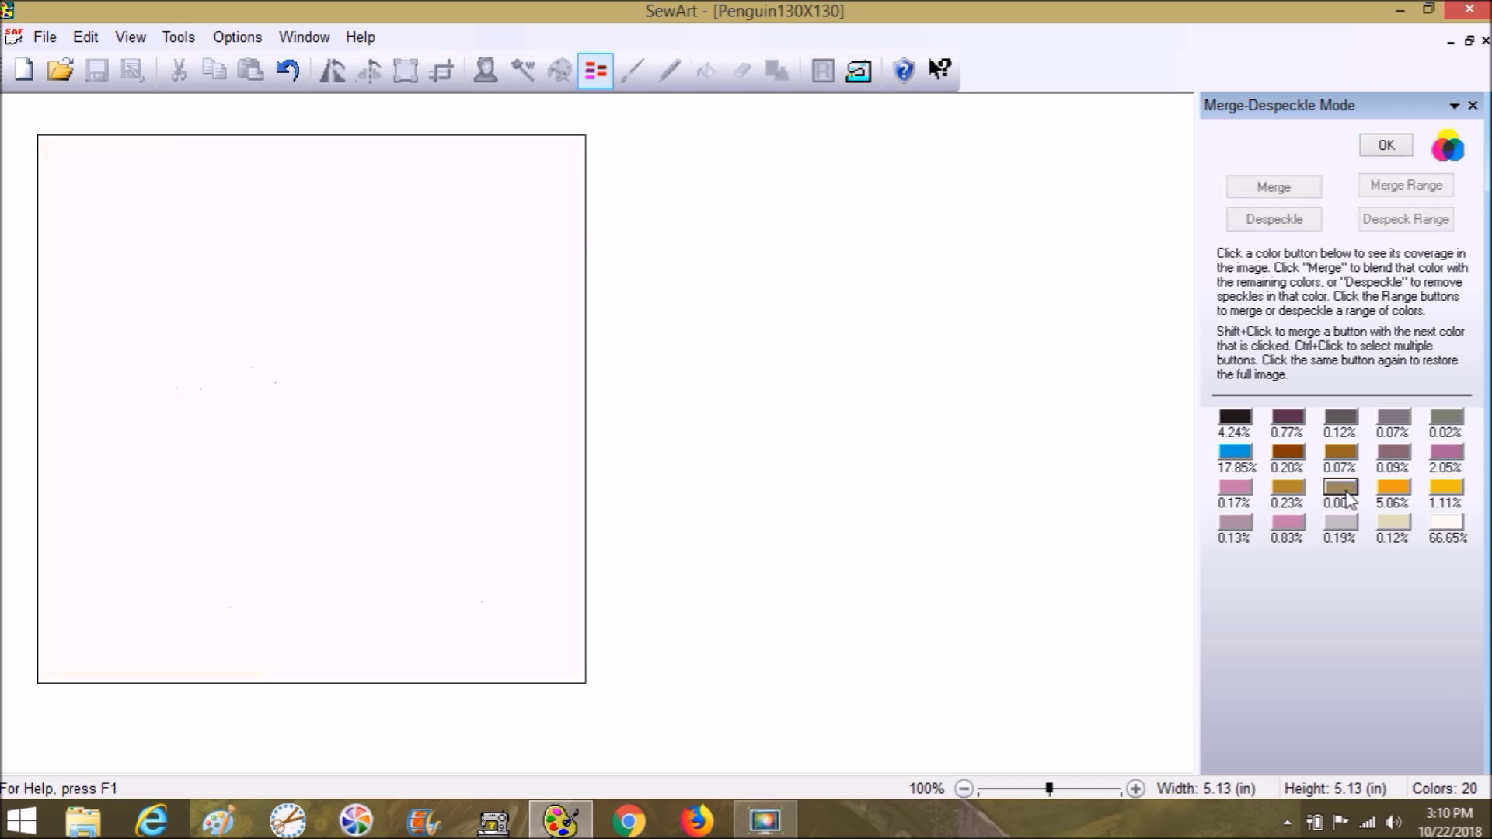
{"action": "left_click", "coordinate": [1307, 188]}
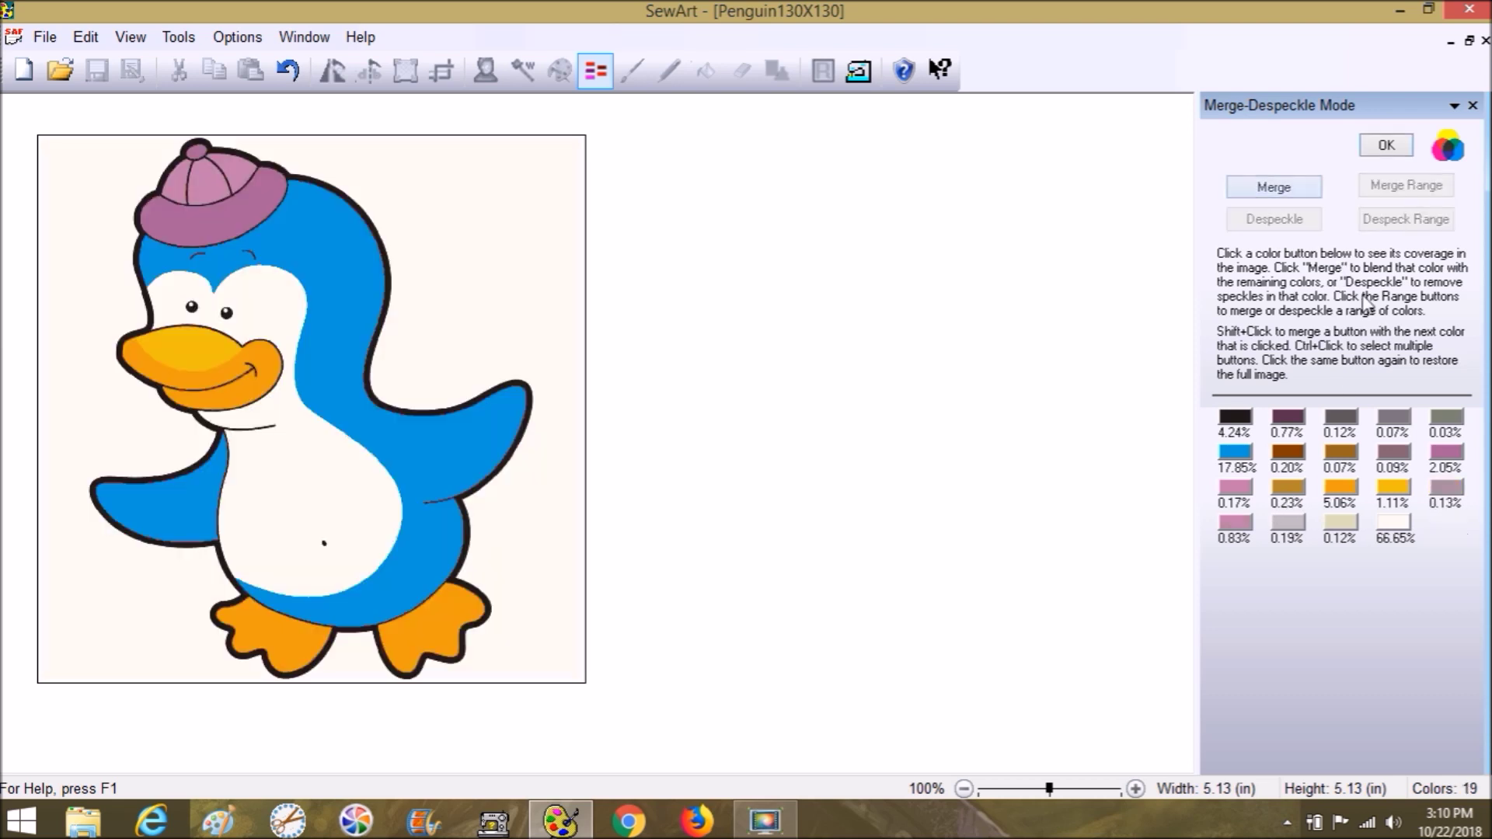
{"action": "left_click", "coordinate": [1338, 459]}
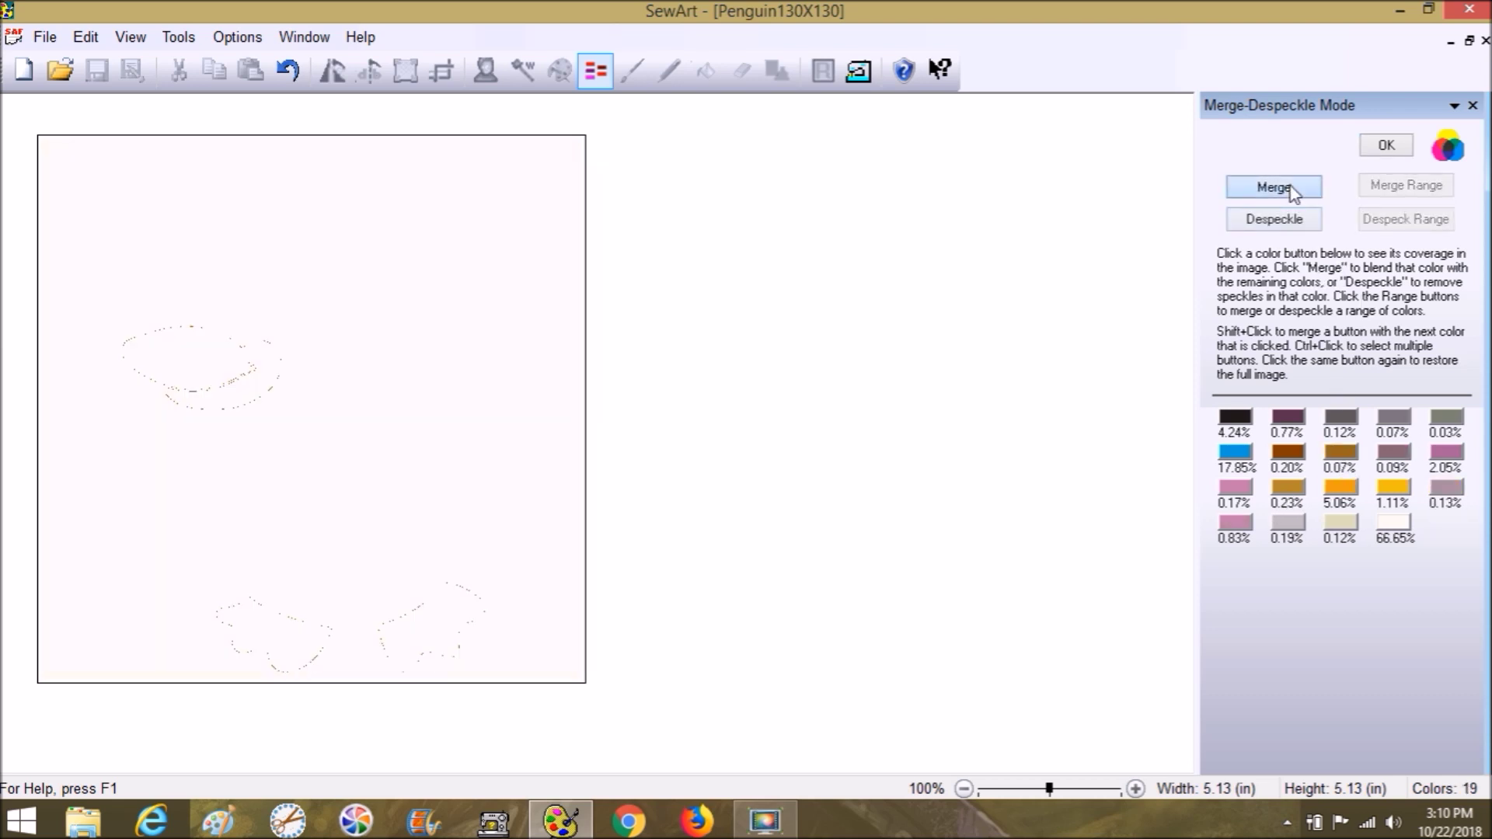
{"action": "left_click", "coordinate": [1267, 189]}
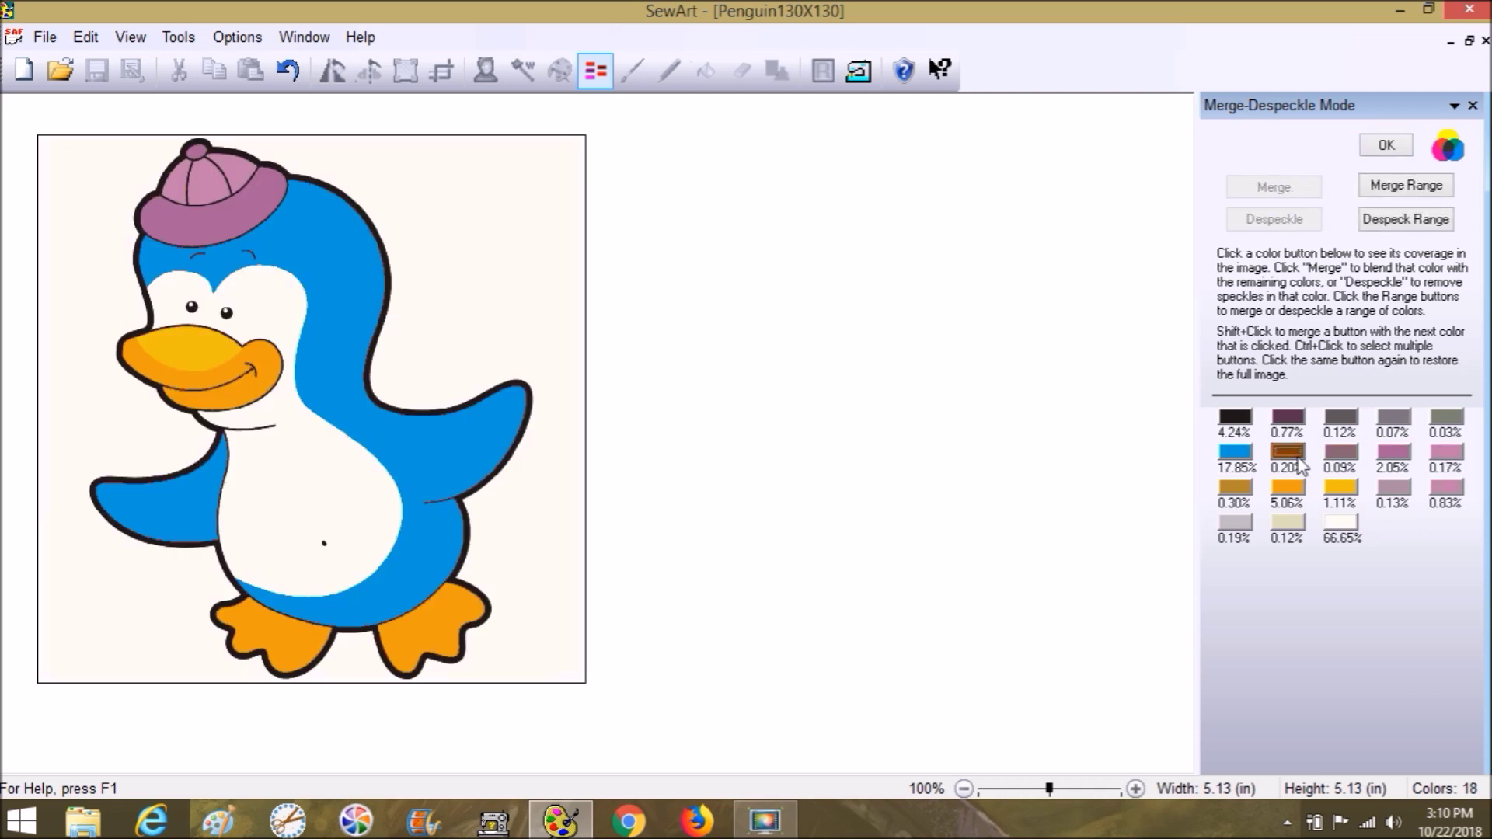
{"action": "left_click", "coordinate": [1288, 451]}
{"action": "left_click", "coordinate": [1288, 189]}
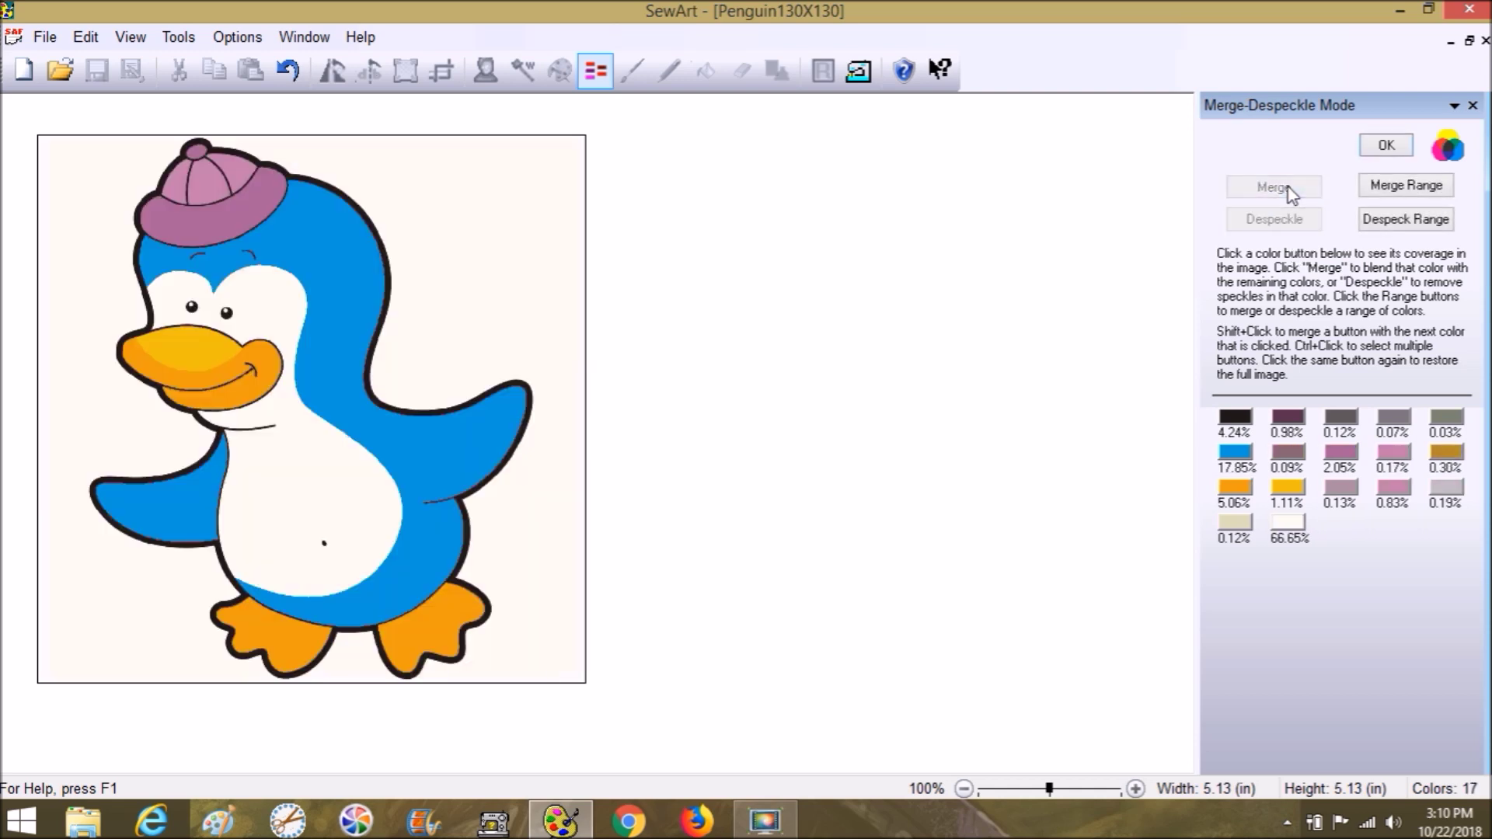
Step: Merge the dark gold 0.30% colour into orange, check orange and yellow coverage, then restore the image
{"action": "left_click", "coordinate": [1445, 451]}
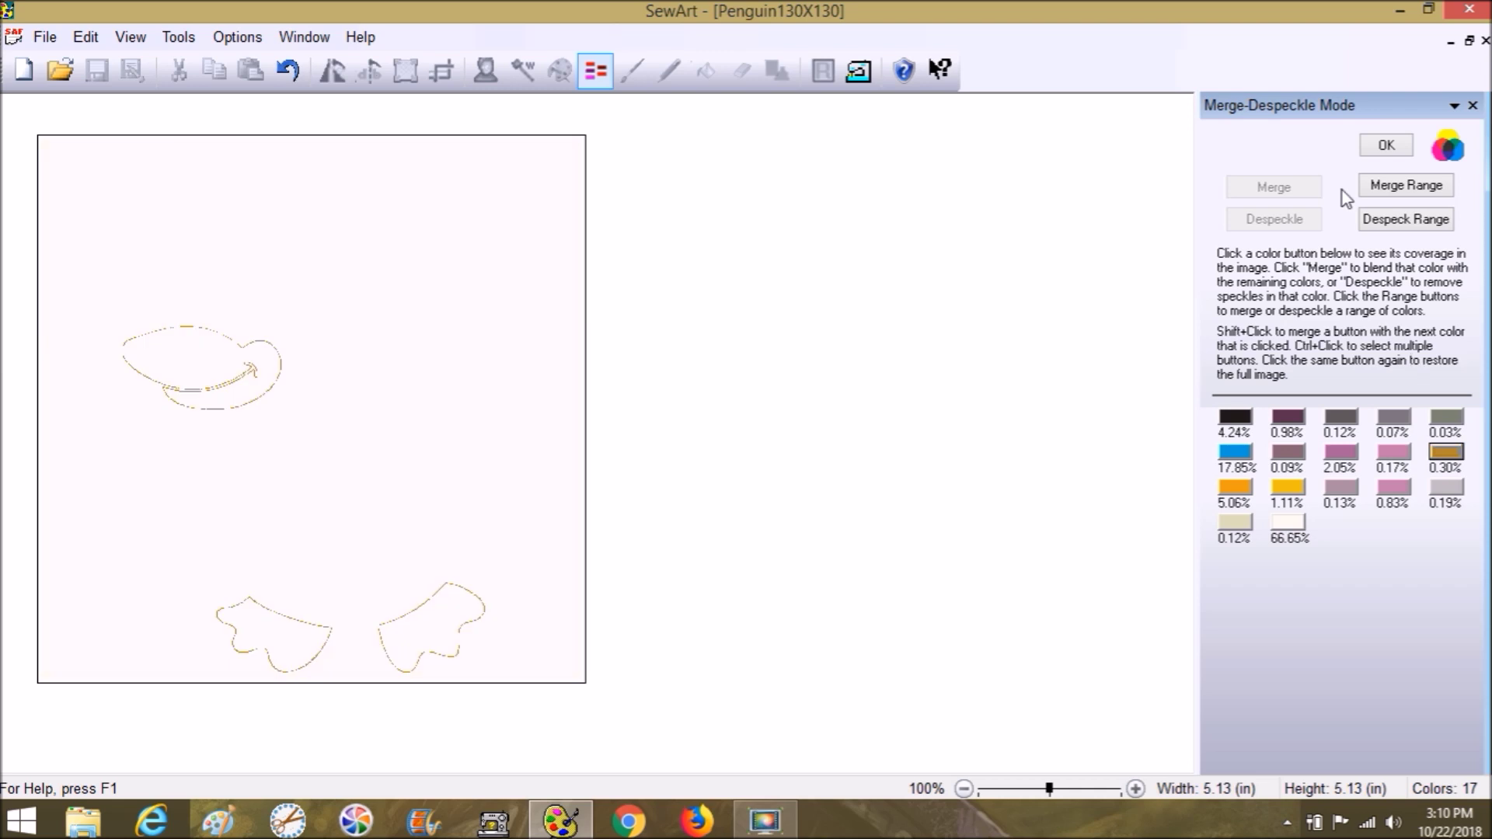
{"action": "left_click", "coordinate": [1295, 189]}
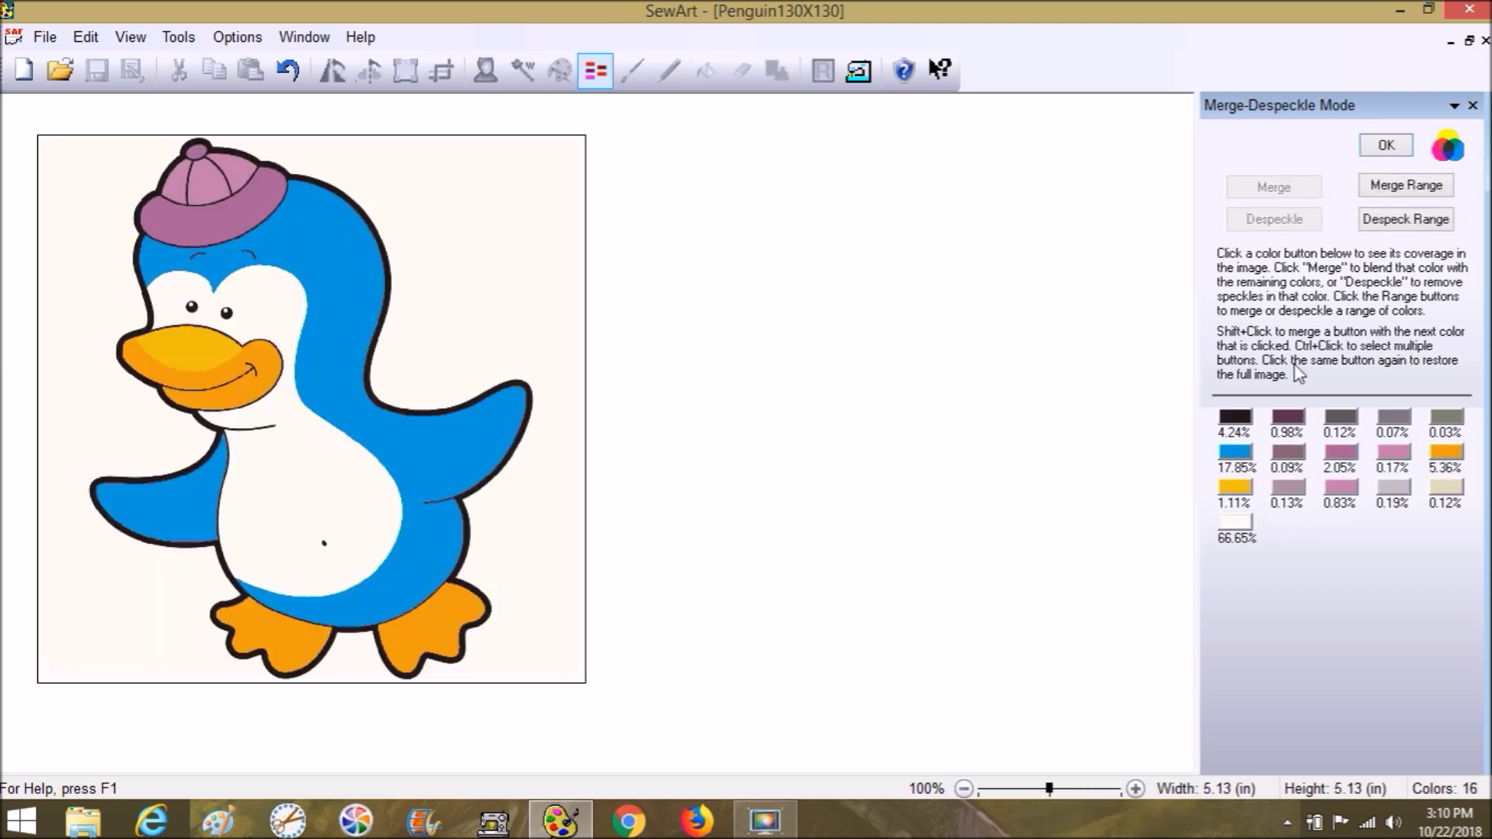
{"action": "left_click", "coordinate": [1449, 454]}
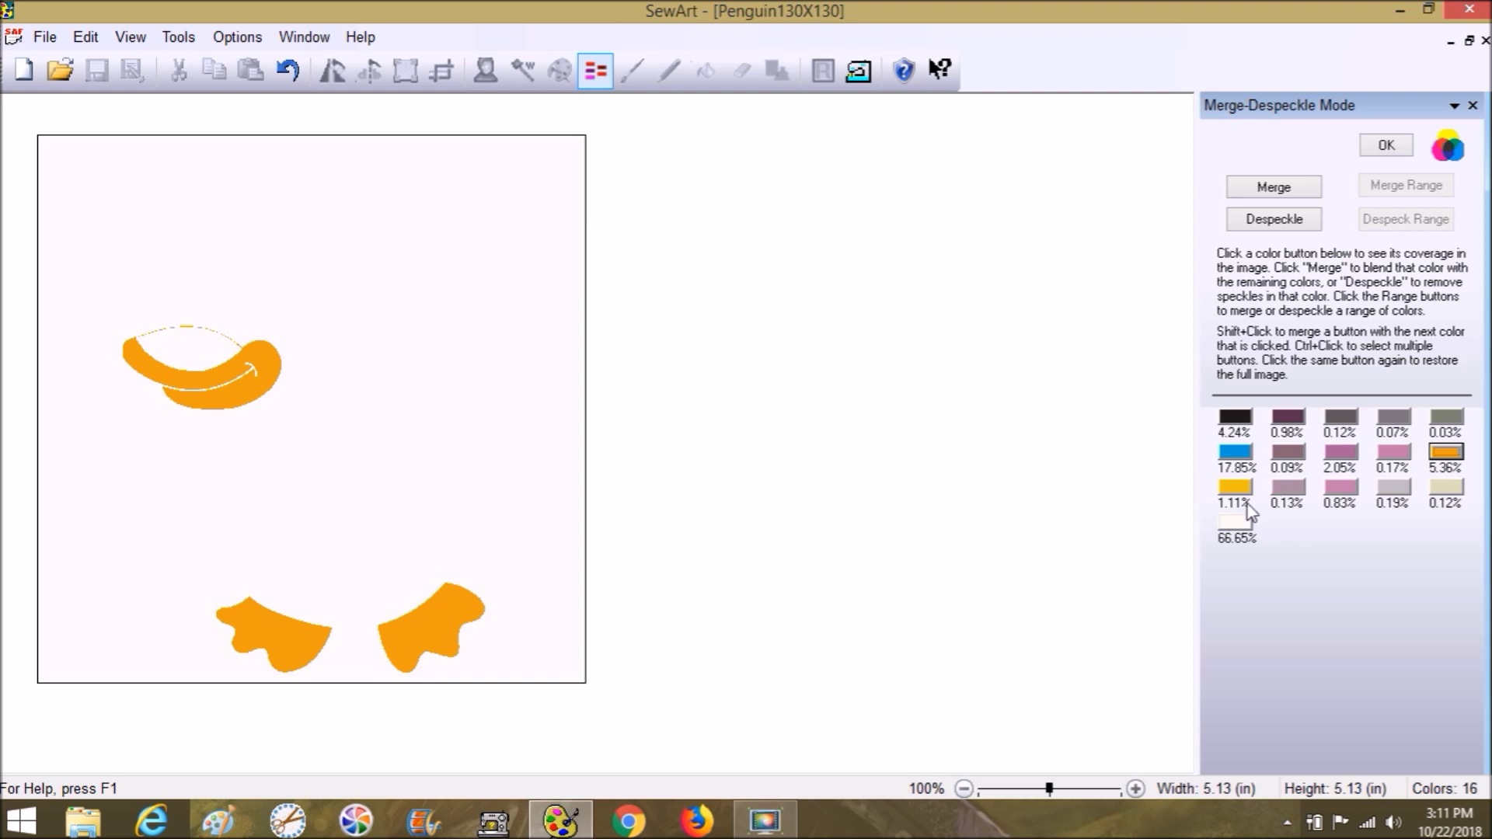
{"action": "left_click", "coordinate": [1235, 487]}
{"action": "left_click", "coordinate": [1448, 455]}
{"action": "left_click", "coordinate": [1440, 454]}
Step: At 200% zoom, despeckle the orange 5.36% colour to clear stray speckles
{"action": "left_click", "coordinate": [1112, 791]}
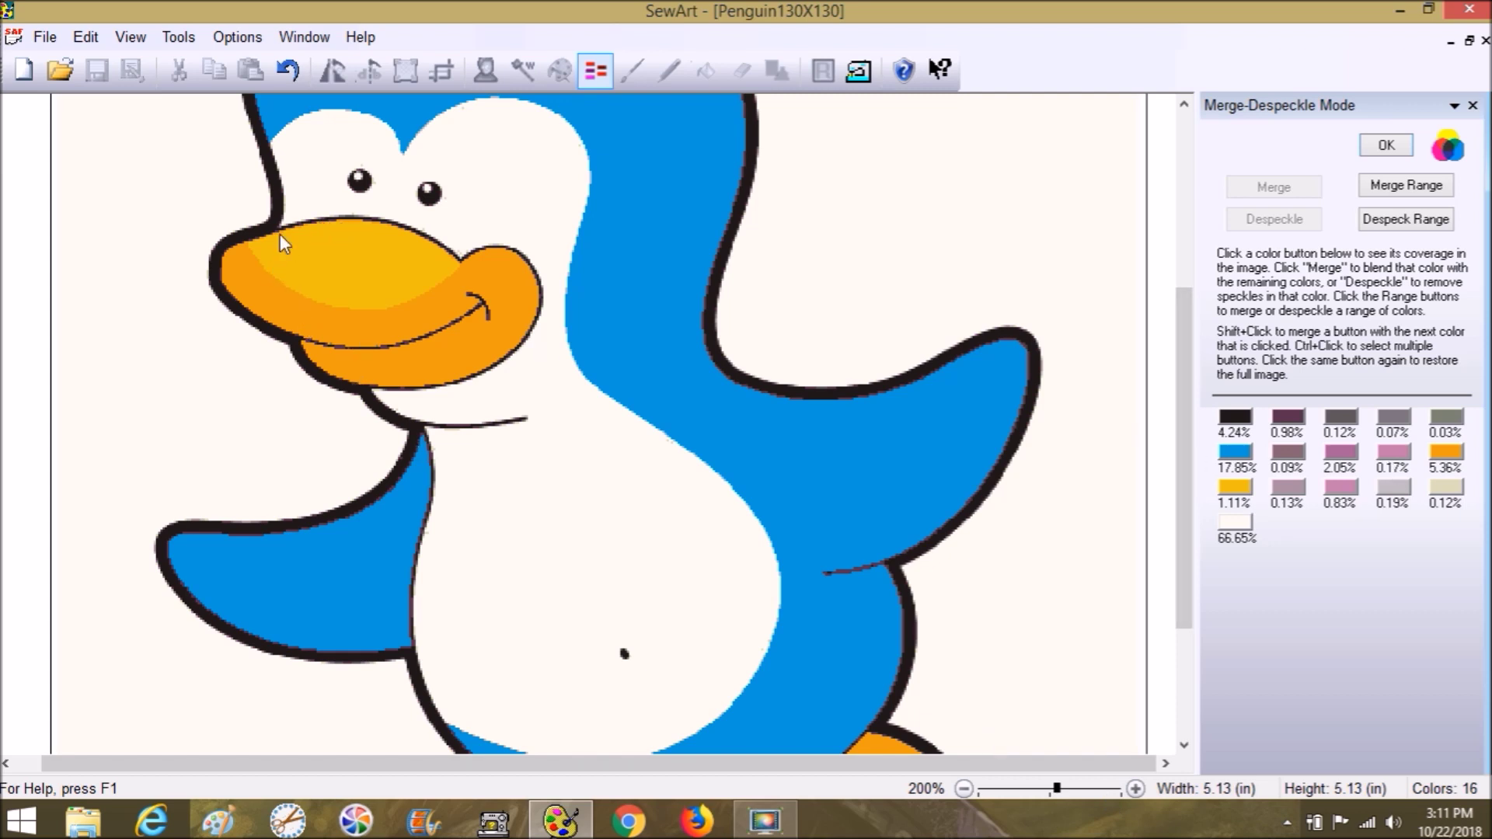
{"action": "left_click", "coordinate": [1250, 418]}
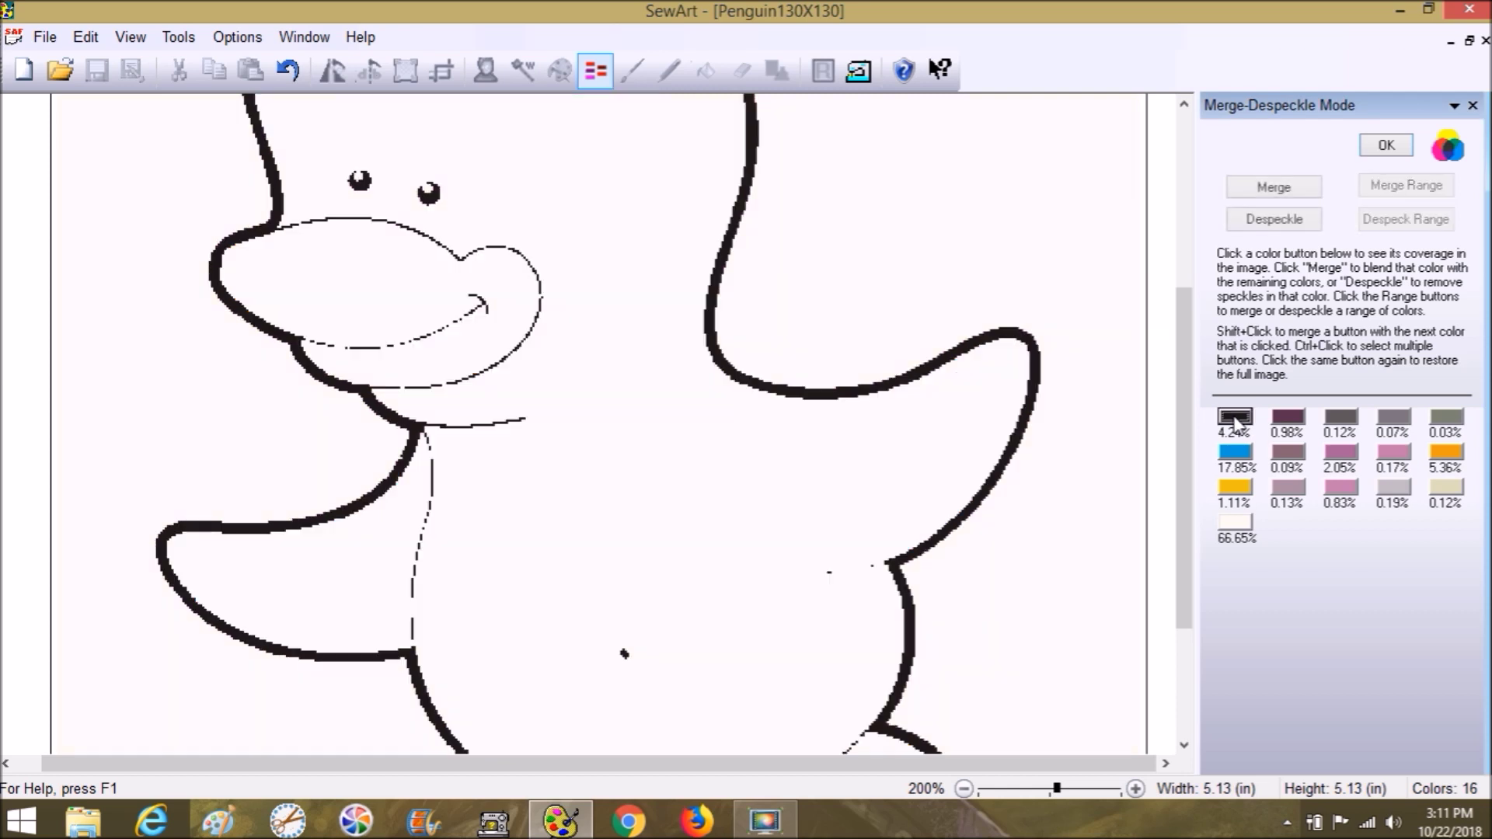
{"action": "left_click", "coordinate": [1446, 453]}
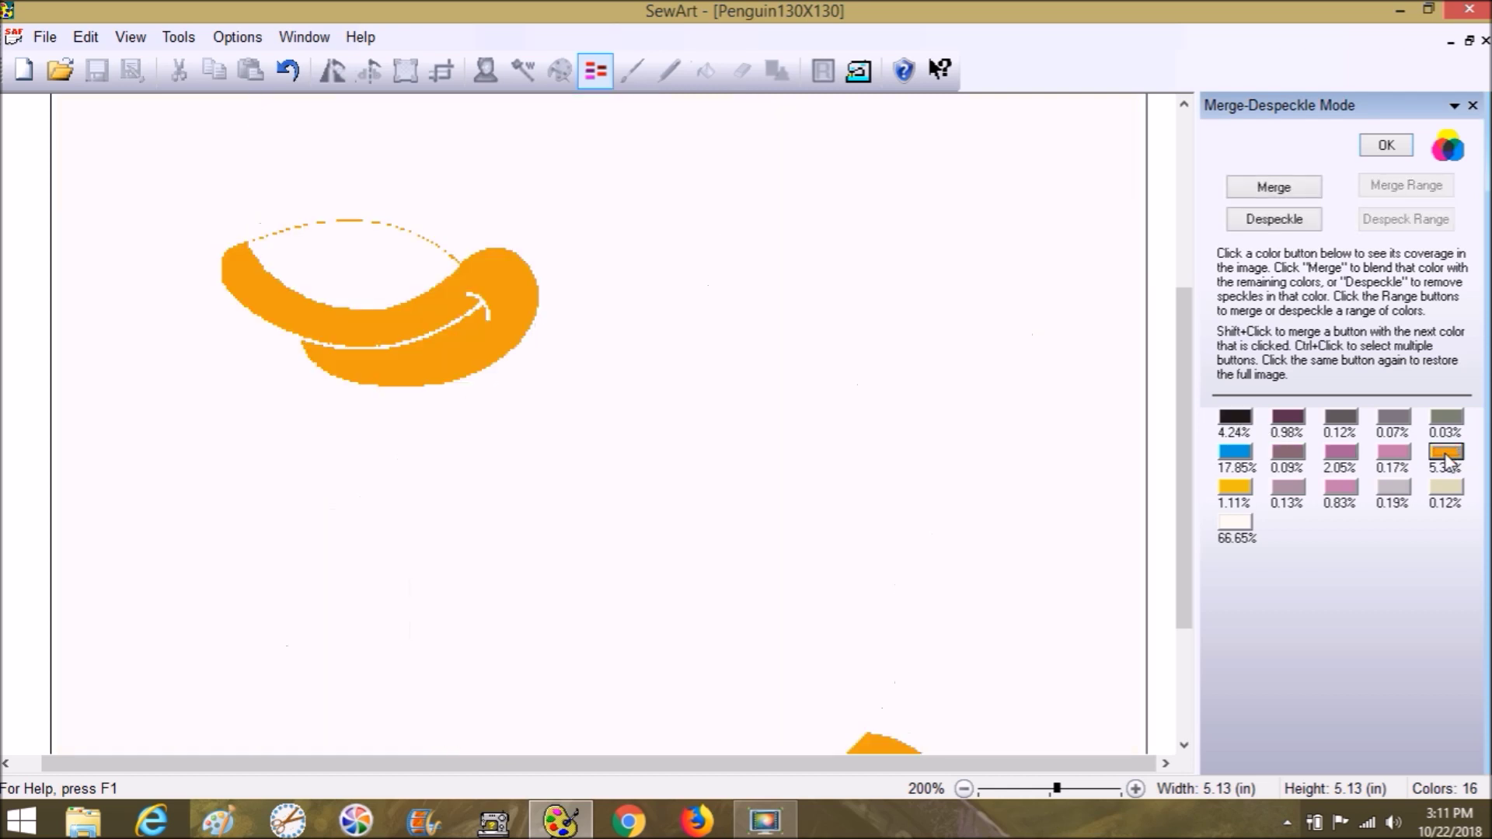
{"action": "left_click", "coordinate": [1250, 221]}
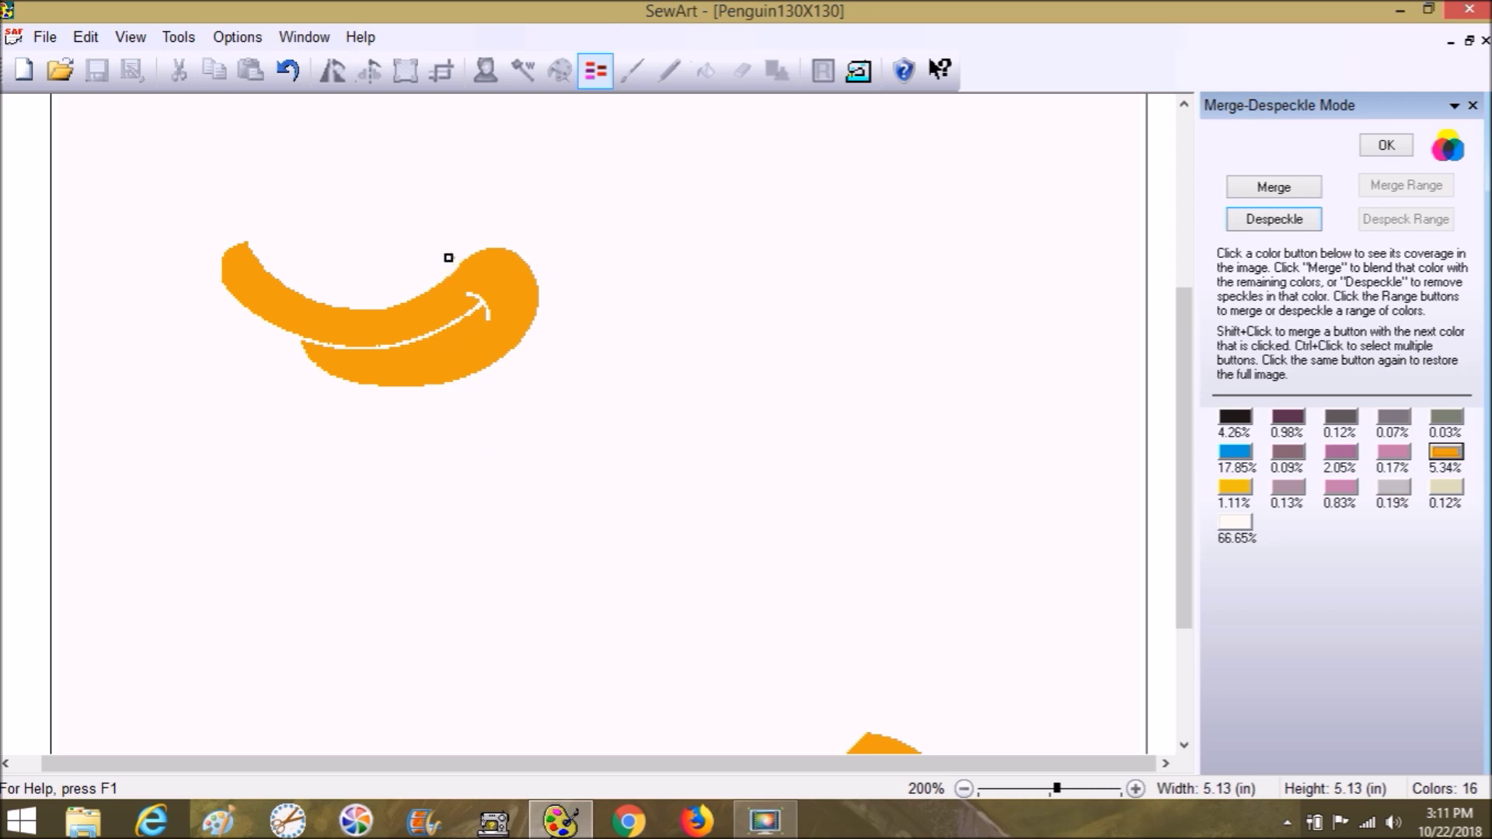
Step: Inspect the orange 5.34%, yellow 1.11% and 0.13% mauve colours at 300% zoom
{"action": "left_click", "coordinate": [1082, 791]}
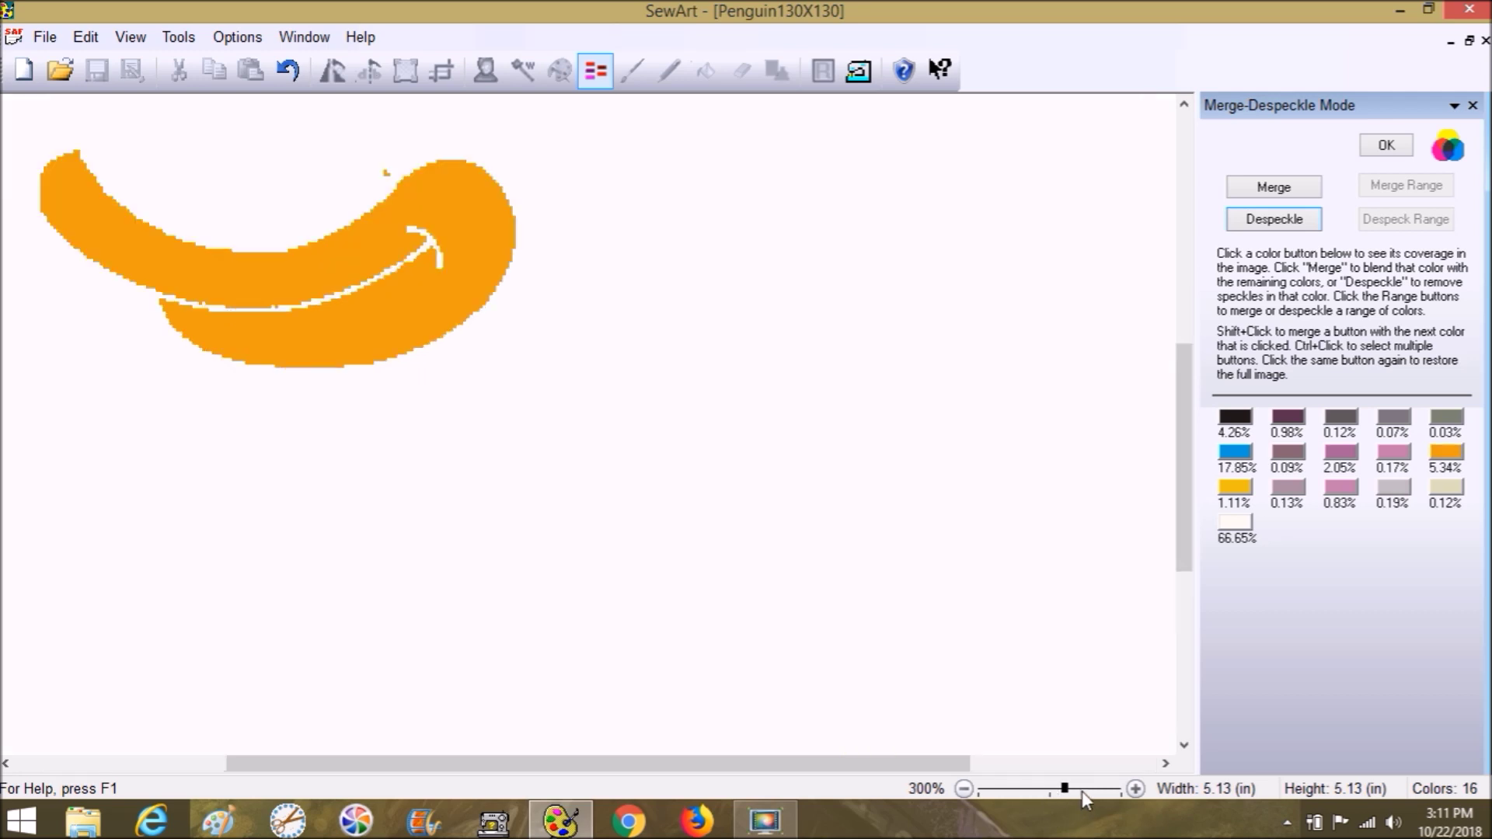
{"action": "left_click", "coordinate": [391, 162]}
{"action": "left_click", "coordinate": [1446, 454]}
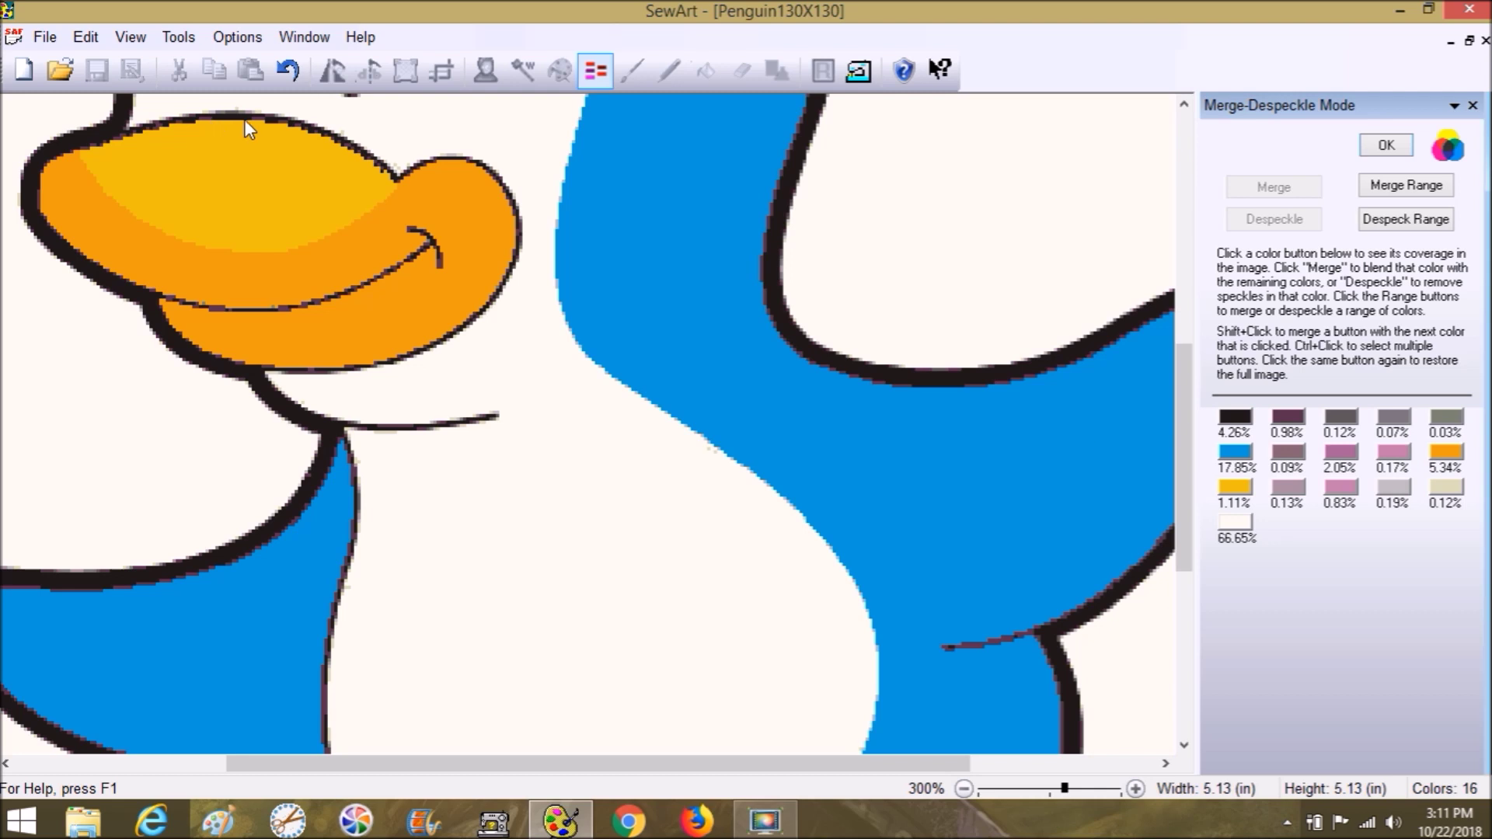
{"action": "left_click", "coordinate": [1237, 488]}
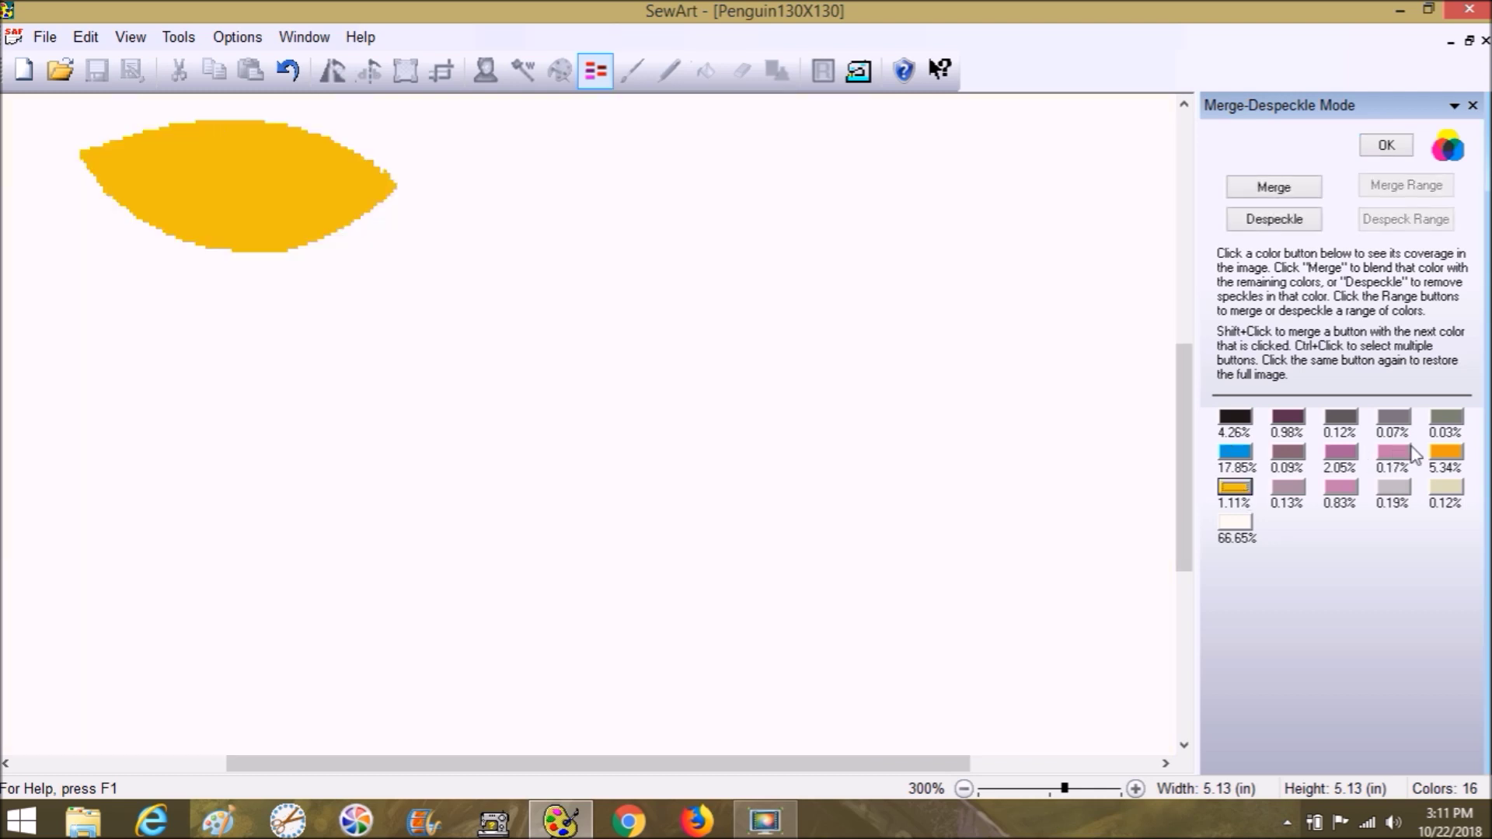
{"action": "left_click", "coordinate": [1445, 452]}
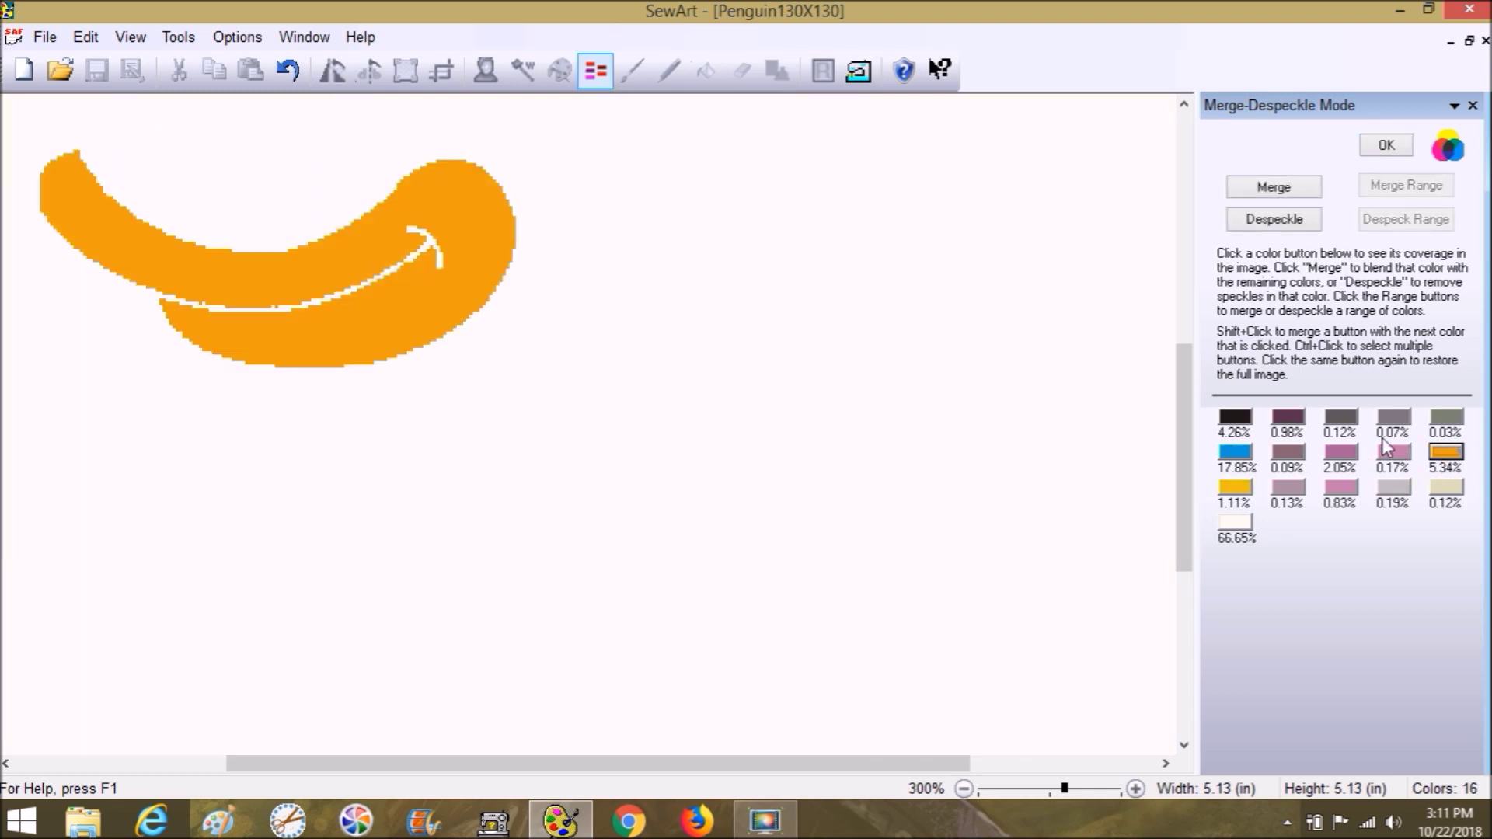
{"action": "left_click", "coordinate": [1296, 488]}
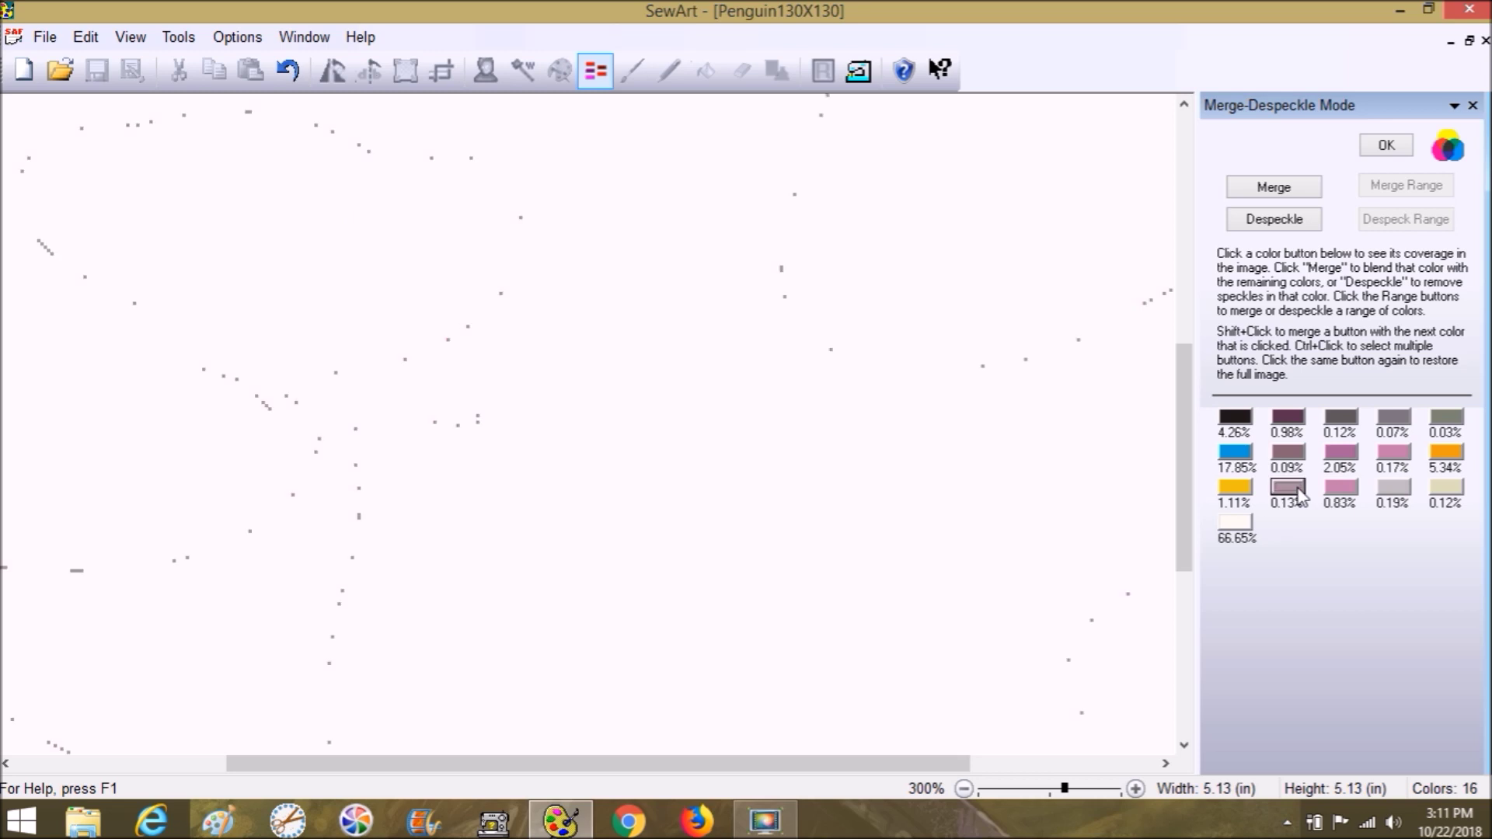
{"action": "left_click", "coordinate": [999, 790]}
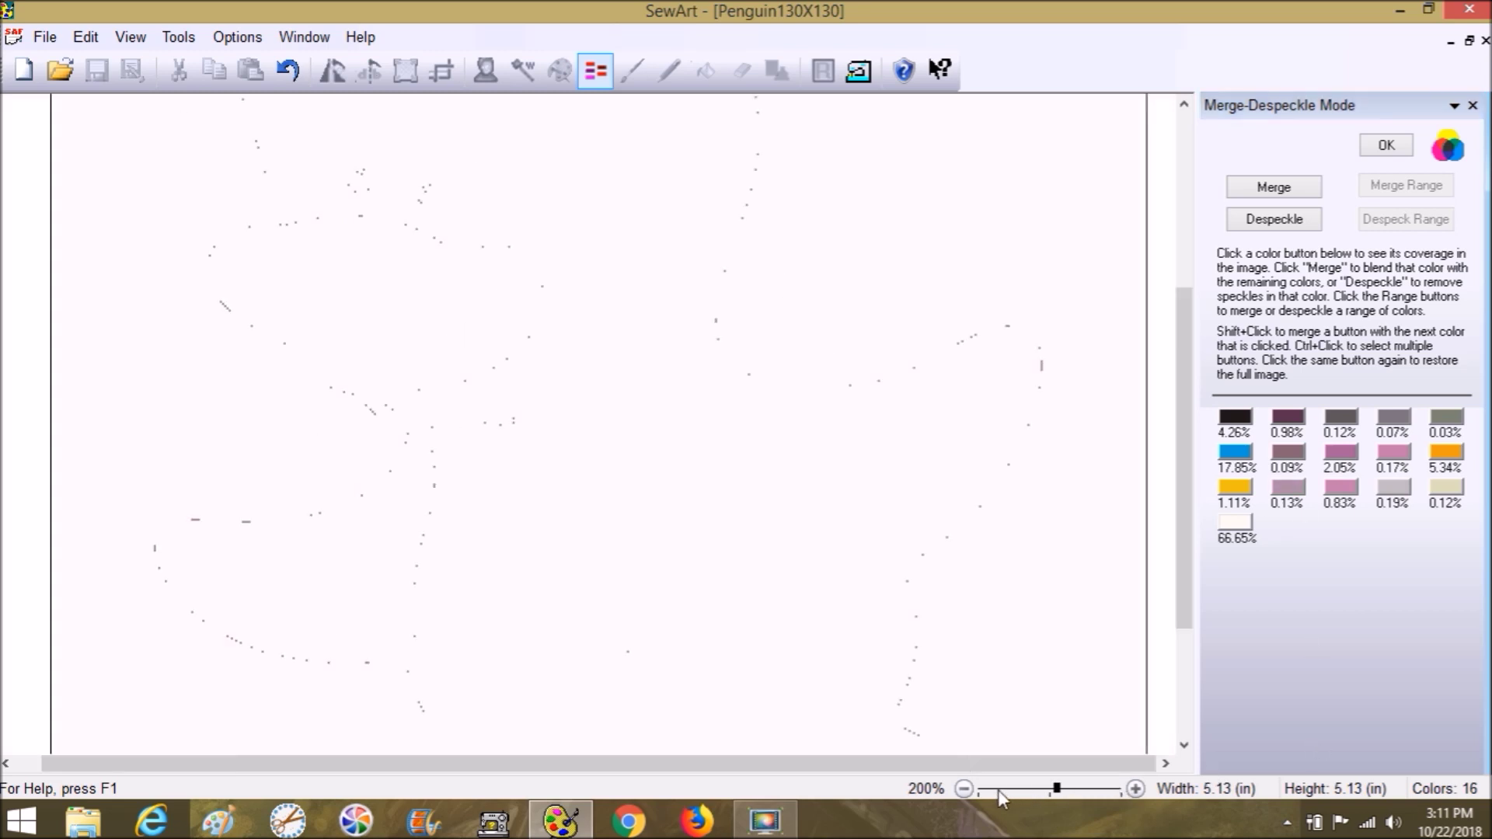
Step: At 100% zoom, merge away the 0.13% mauve and 0.17% colours
{"action": "left_click", "coordinate": [999, 789]}
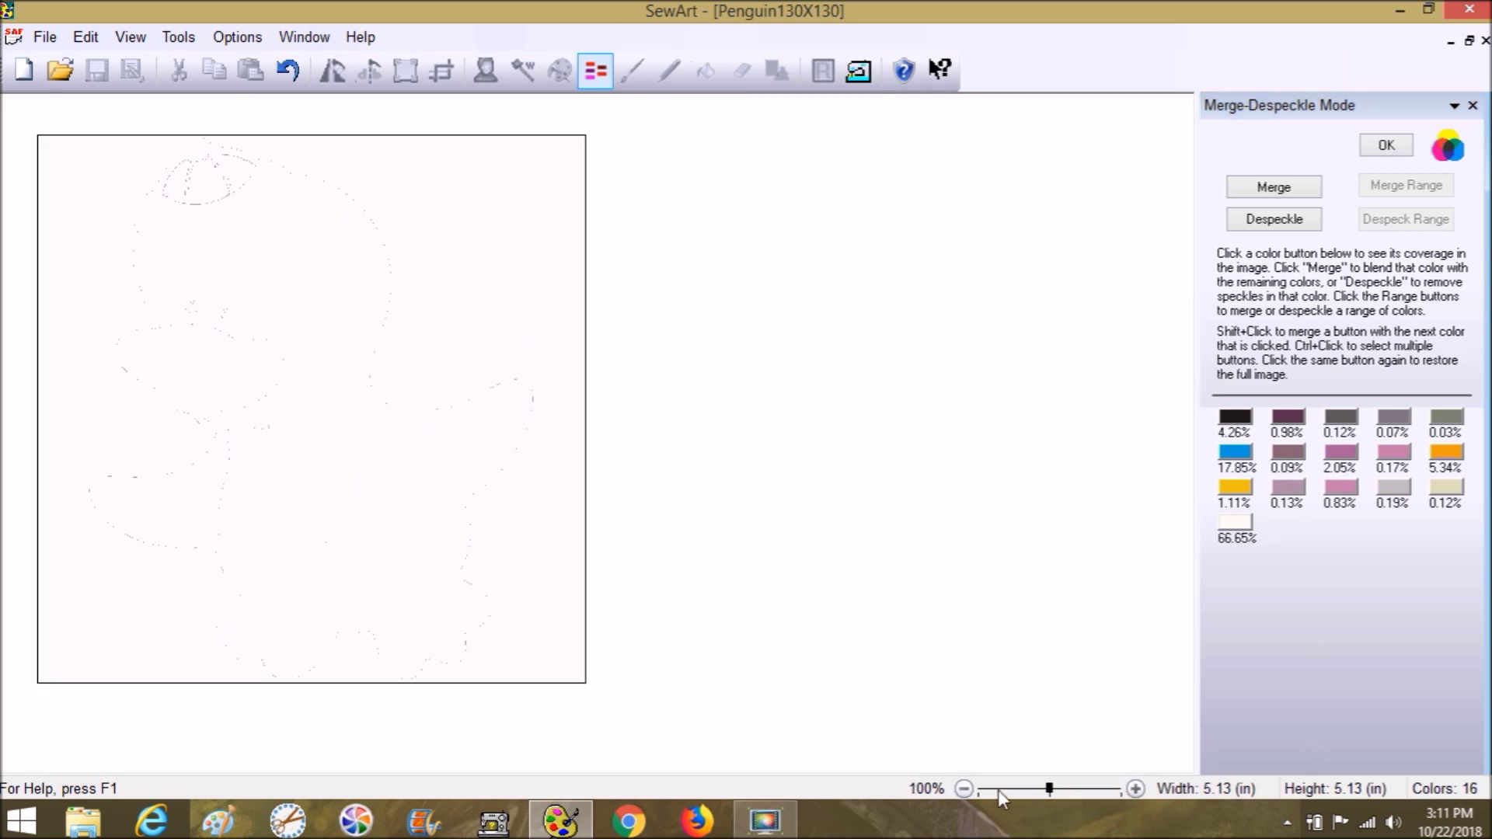
{"action": "left_click", "coordinate": [1273, 190]}
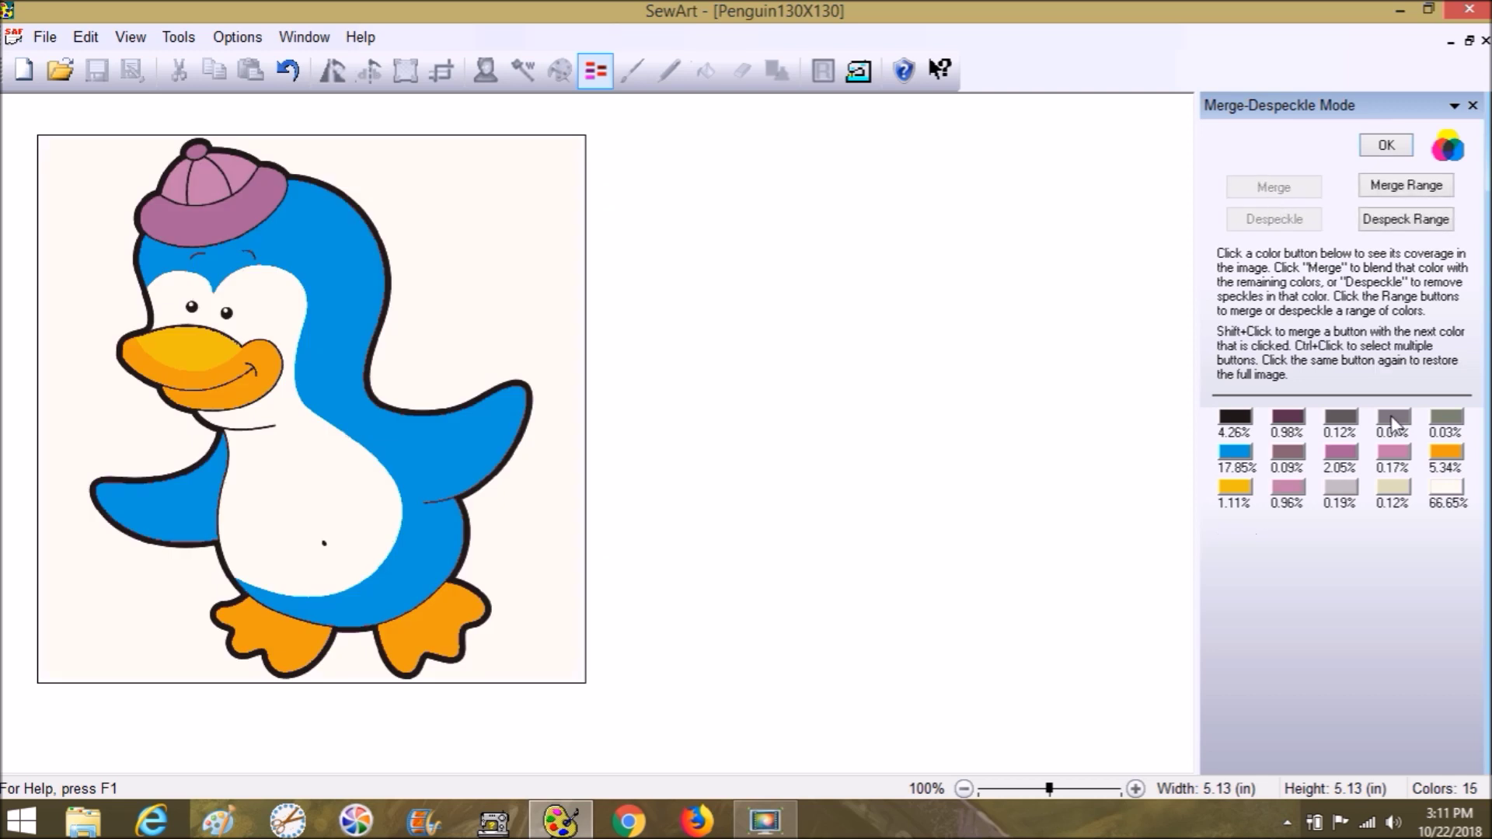
{"action": "left_click", "coordinate": [1296, 490]}
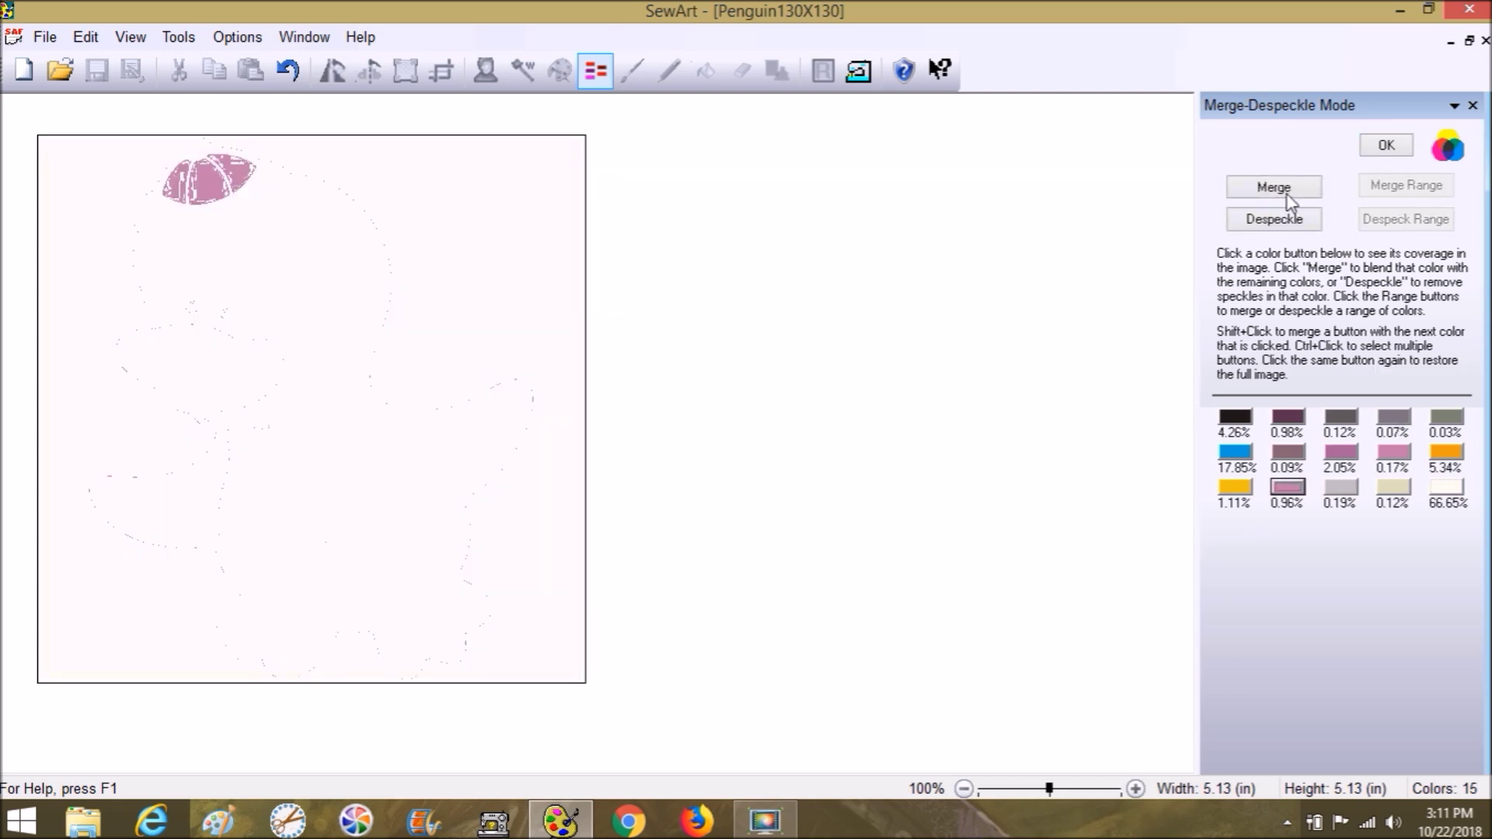
{"action": "left_click", "coordinate": [1407, 455]}
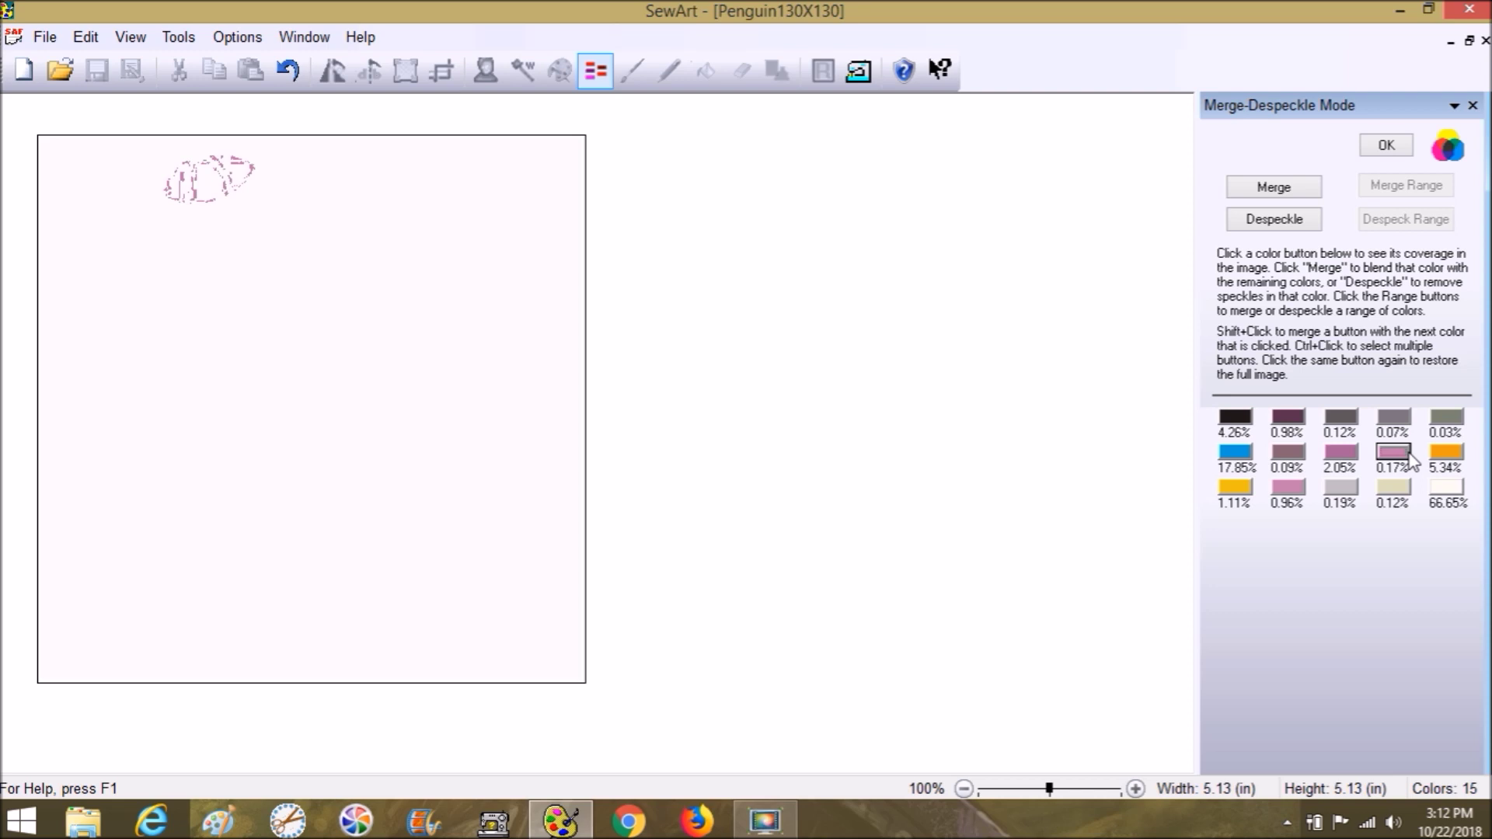
{"action": "left_click", "coordinate": [1281, 188]}
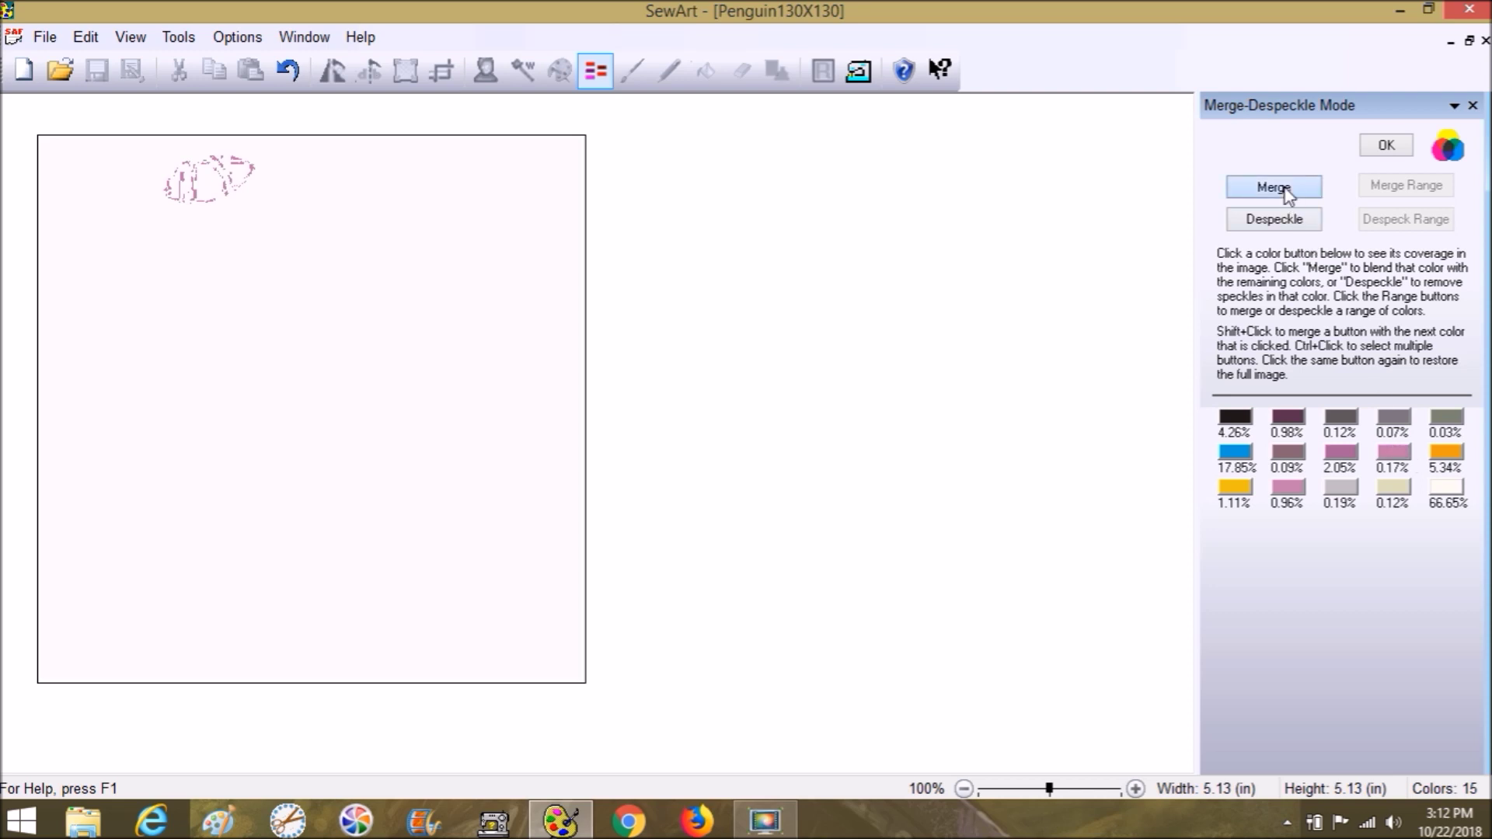
Step: Despeckle the 2.05% hat colour, merge the 0.09% colour, and despeckle pink to 1.05%
{"action": "left_click", "coordinate": [1341, 452]}
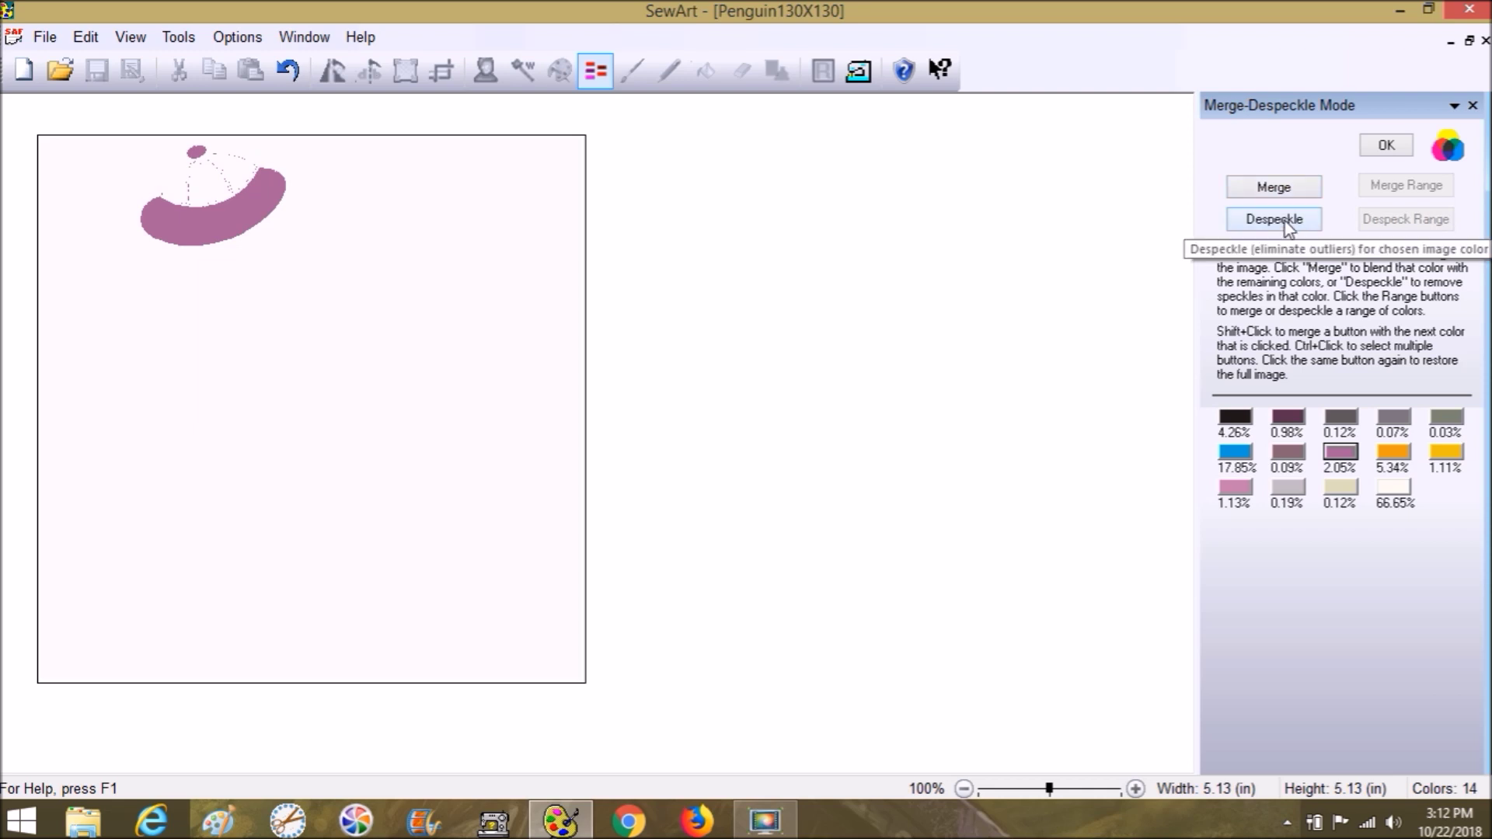
{"action": "left_click", "coordinate": [1288, 227]}
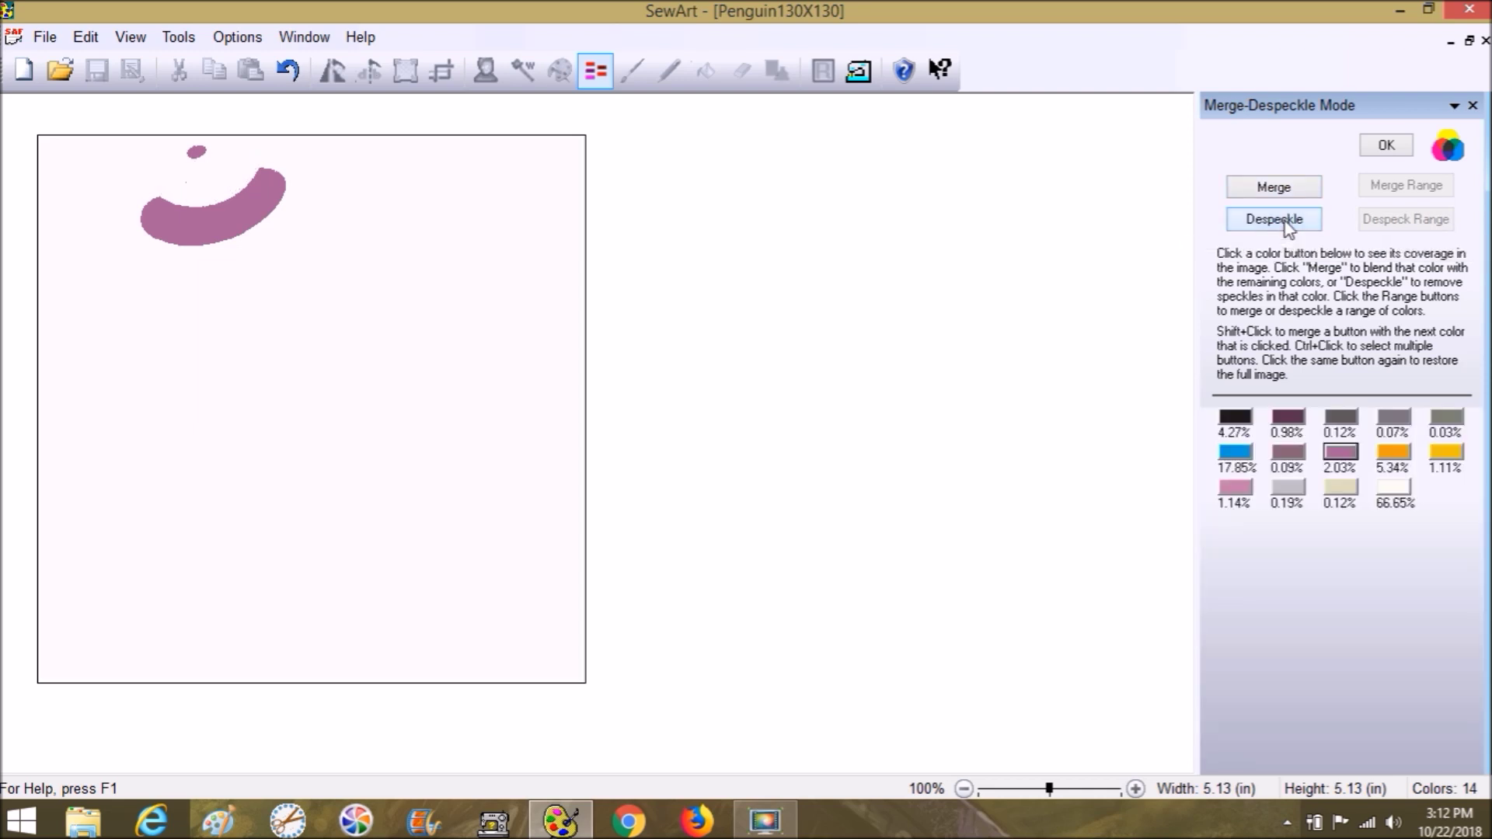
{"action": "left_click", "coordinate": [1293, 456]}
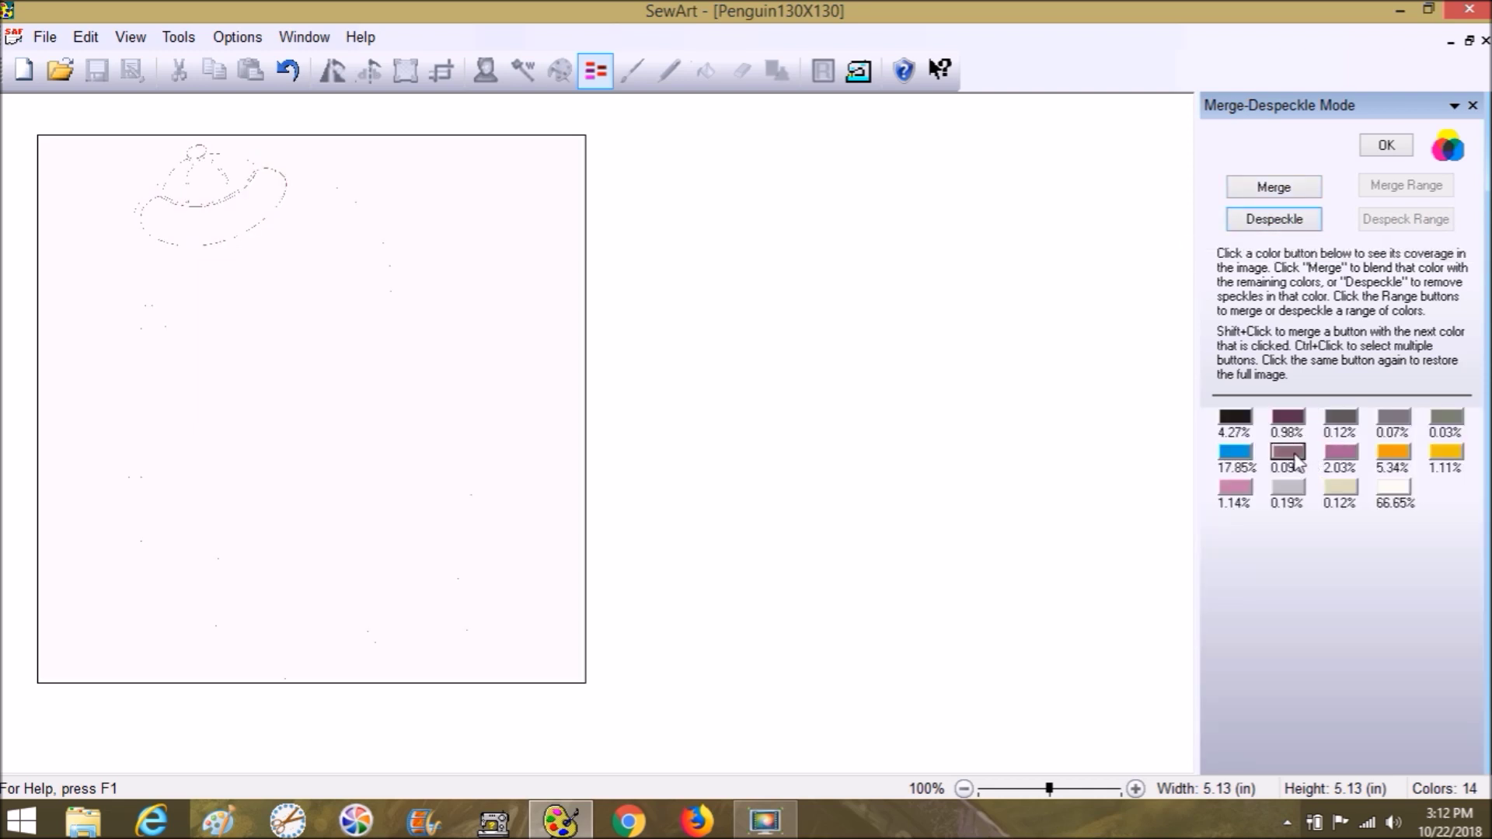
{"action": "left_click", "coordinate": [1275, 188]}
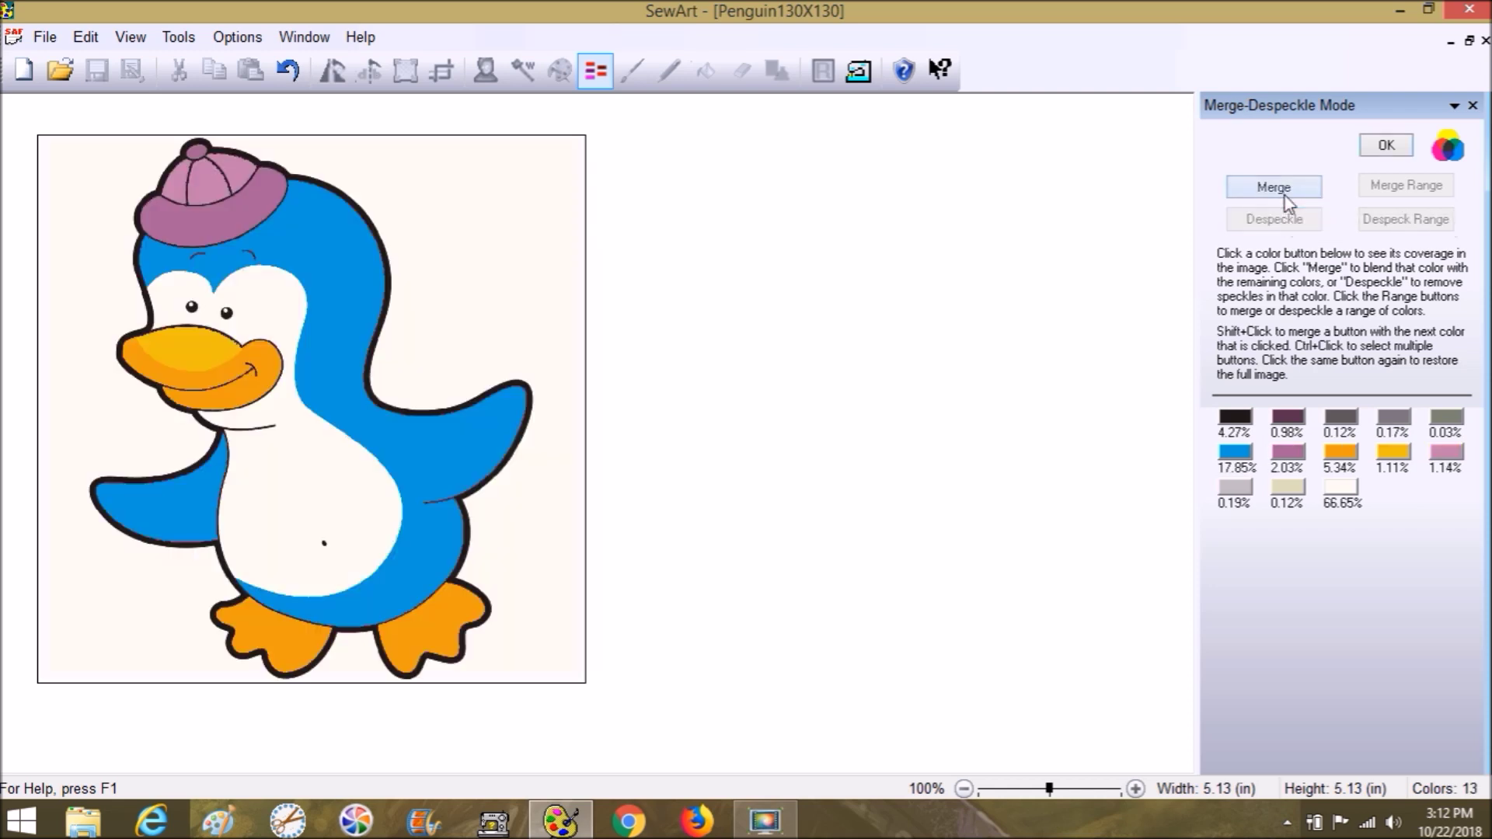
{"action": "left_click", "coordinate": [1451, 460]}
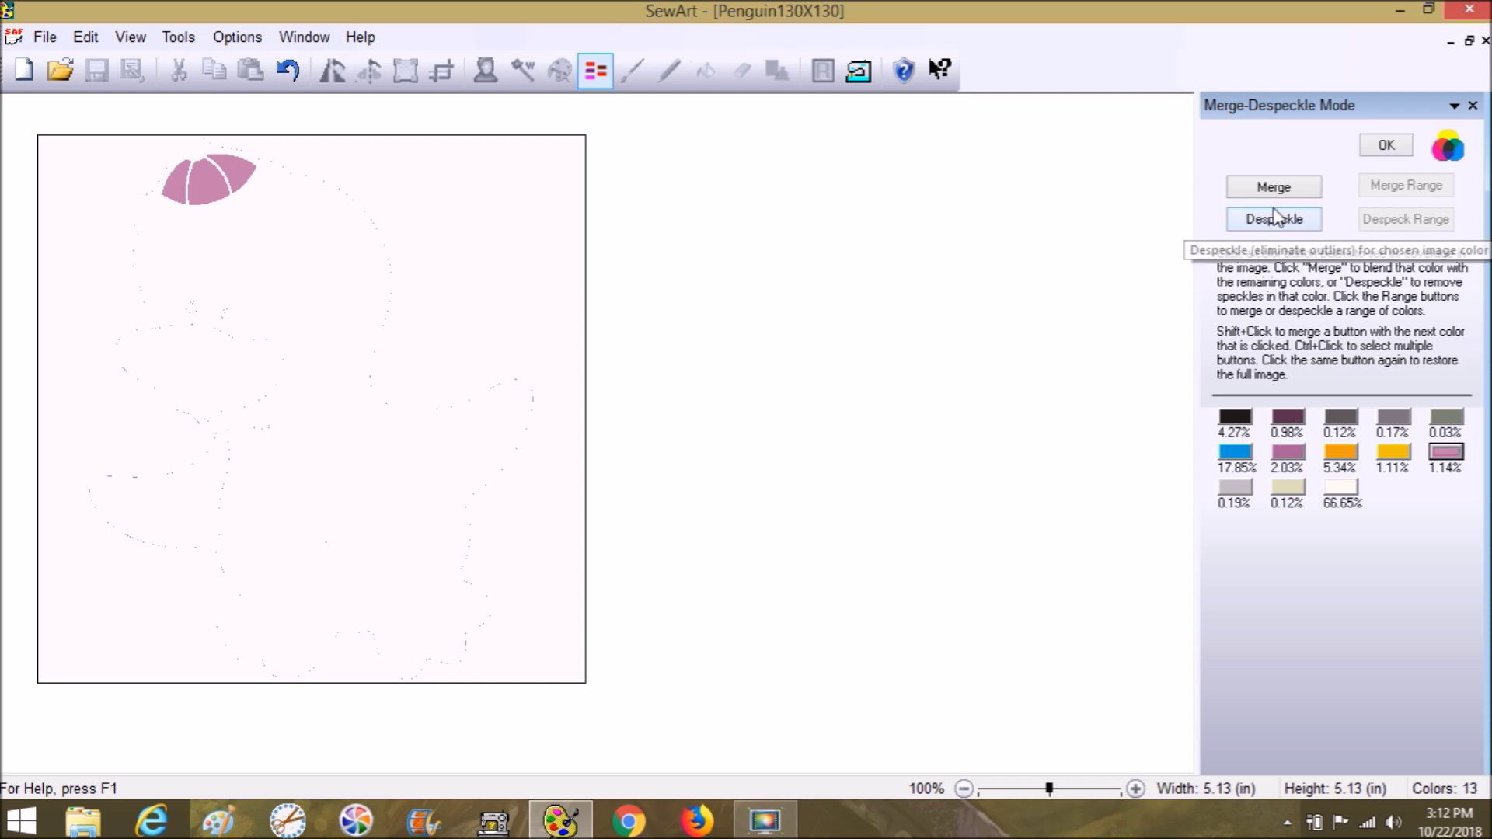
{"action": "left_click", "coordinate": [1291, 222]}
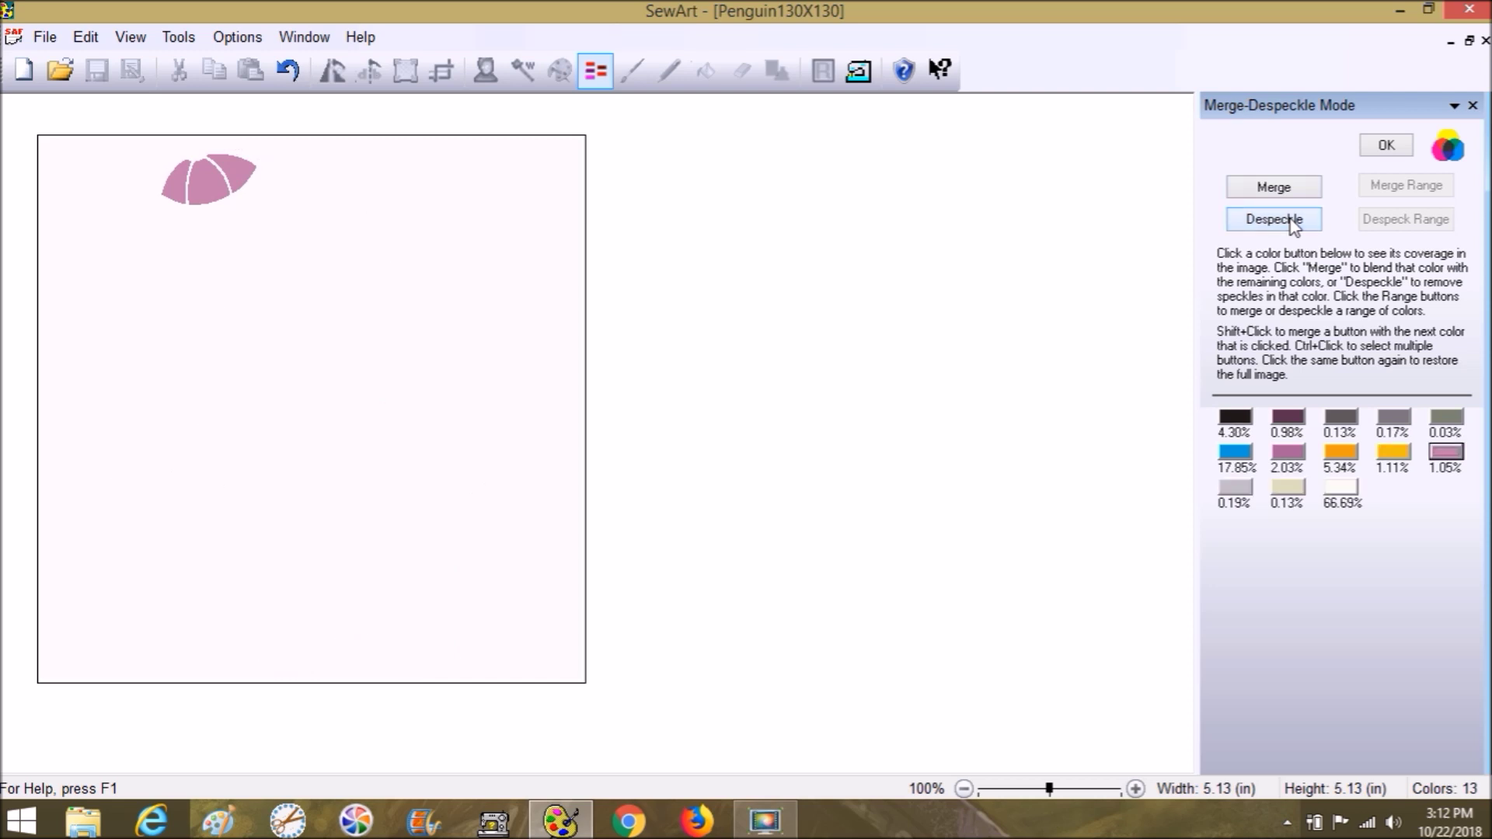
{"action": "left_click", "coordinate": [1289, 452]}
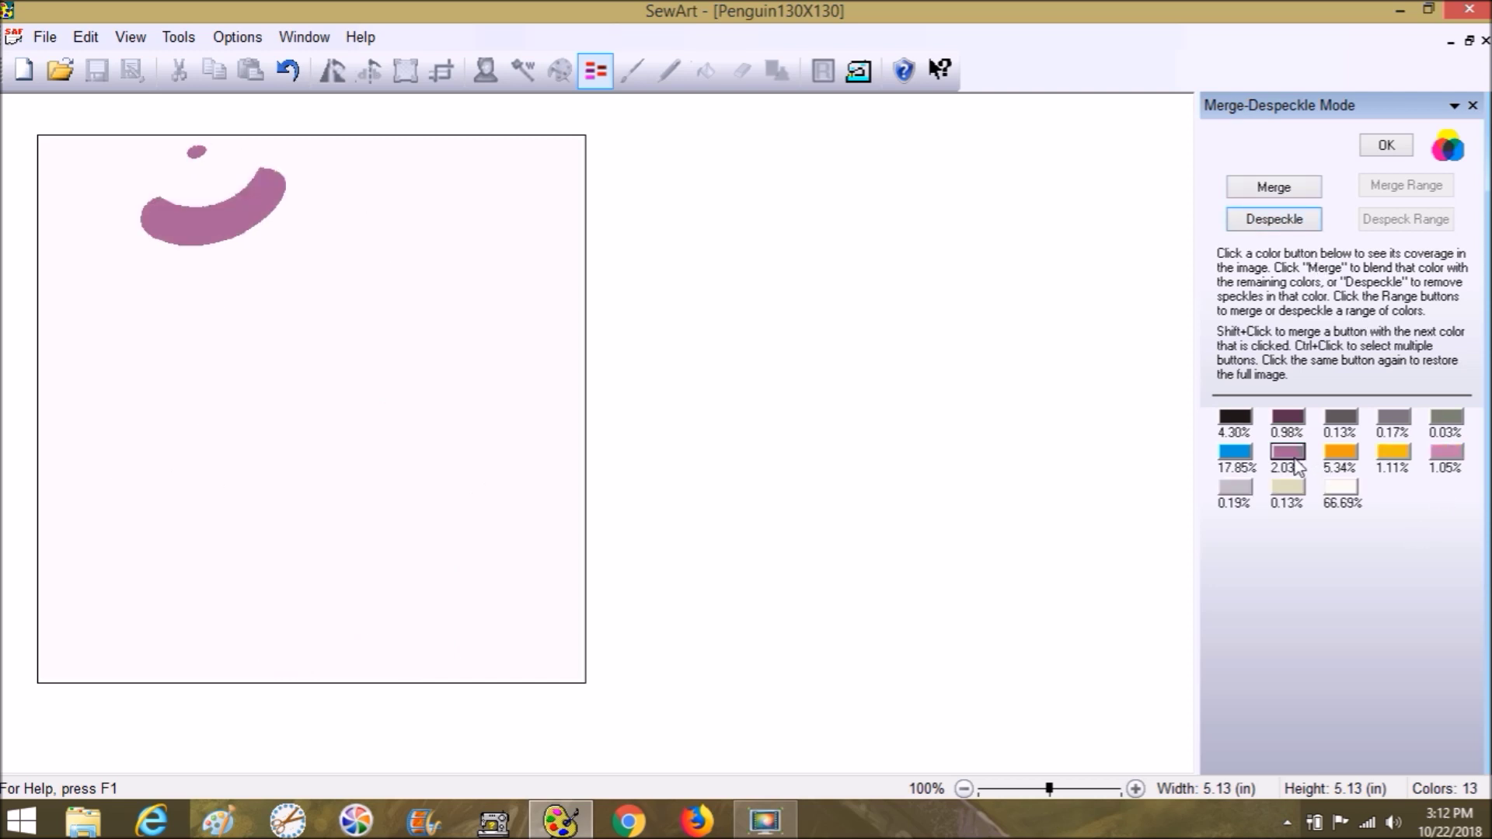
Step: Preview coverage of the orange, yellow, 0.03%, 0.17%, 0.13%, dark purple and black colours
{"action": "left_click", "coordinate": [1345, 454]}
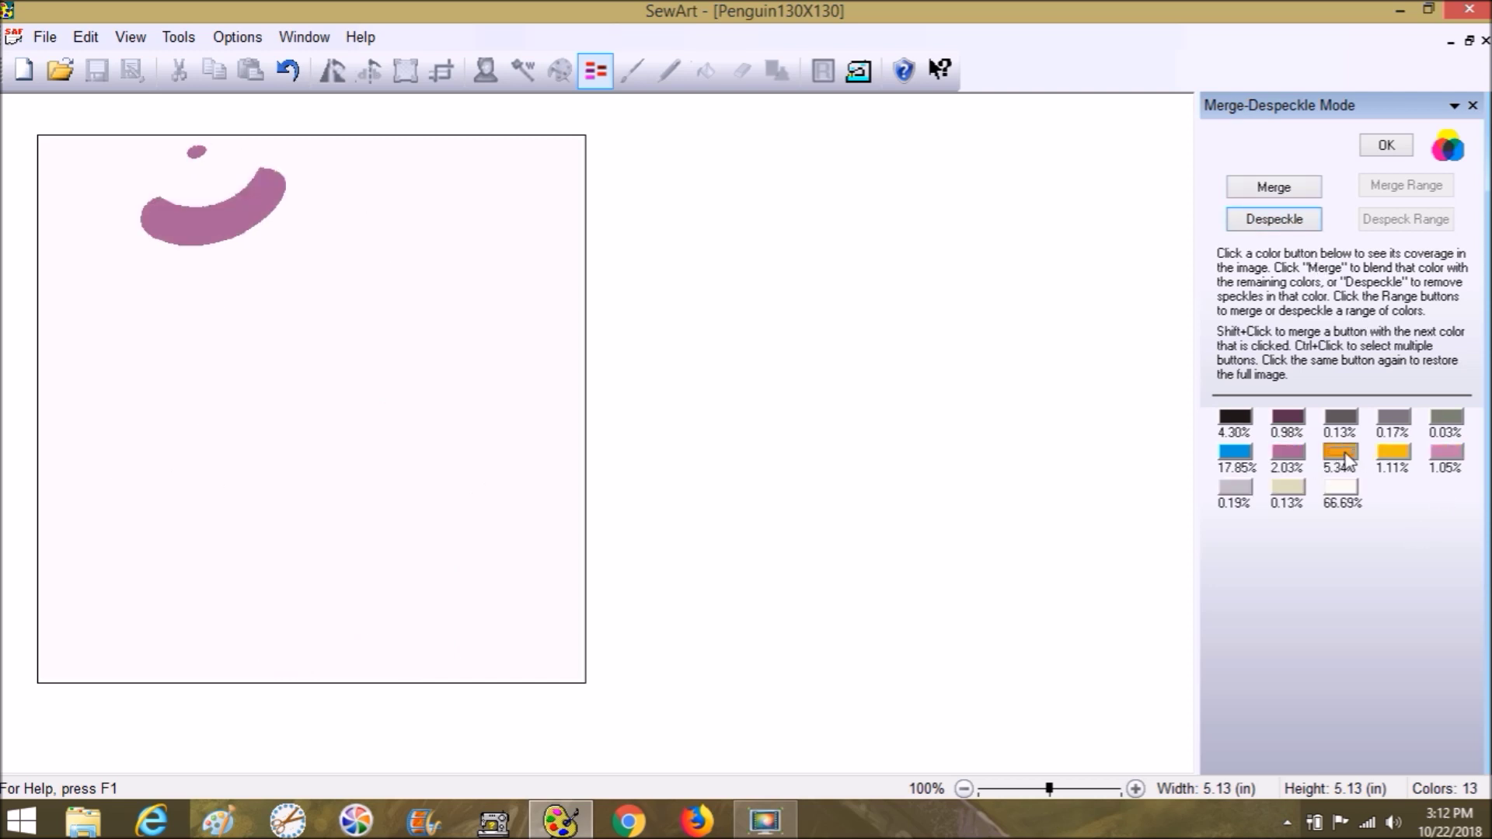
{"action": "left_click", "coordinate": [1407, 458]}
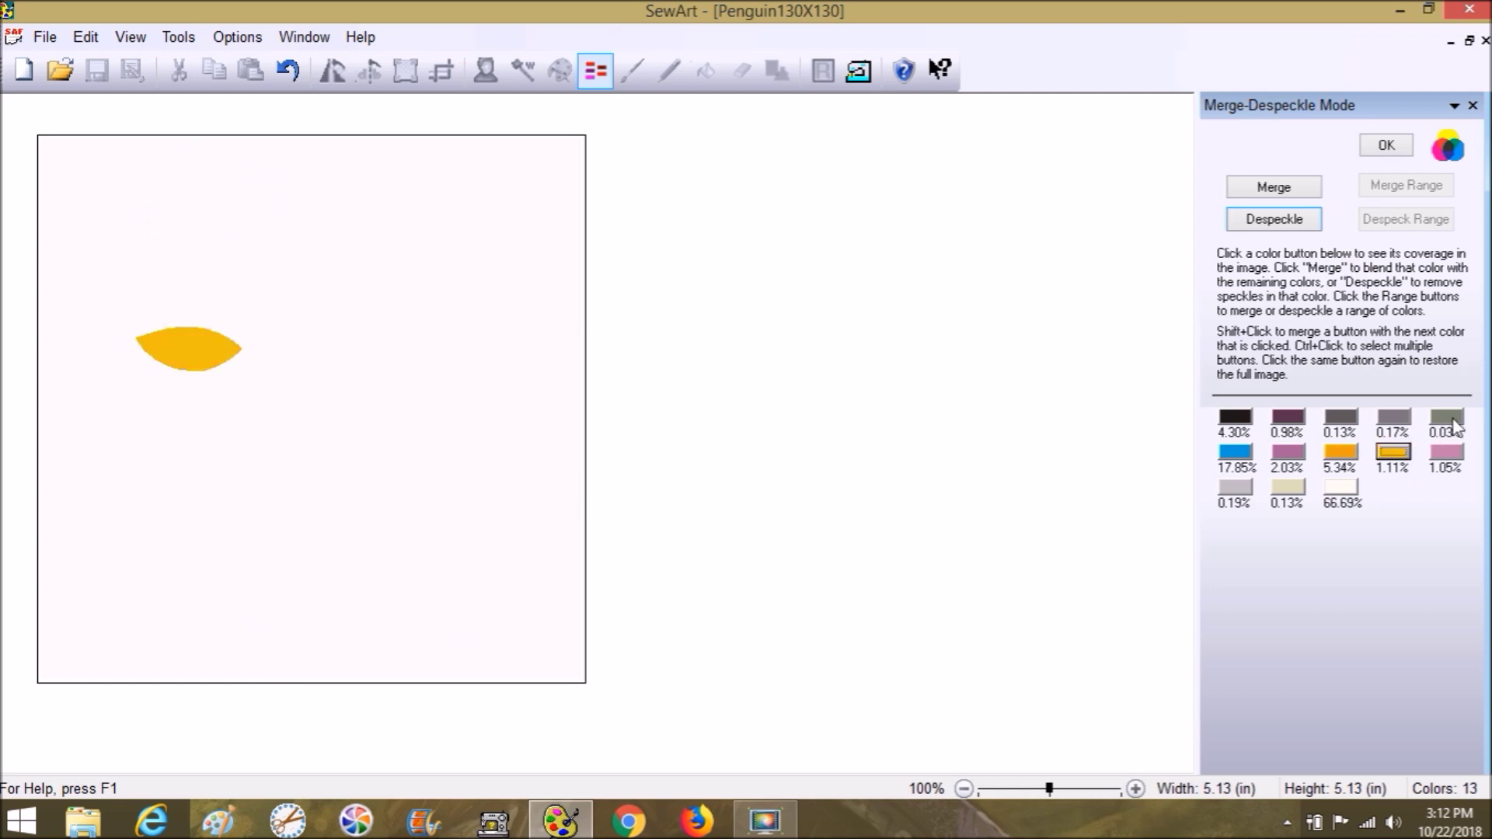
{"action": "left_click", "coordinate": [1454, 426]}
{"action": "left_click", "coordinate": [1394, 426]}
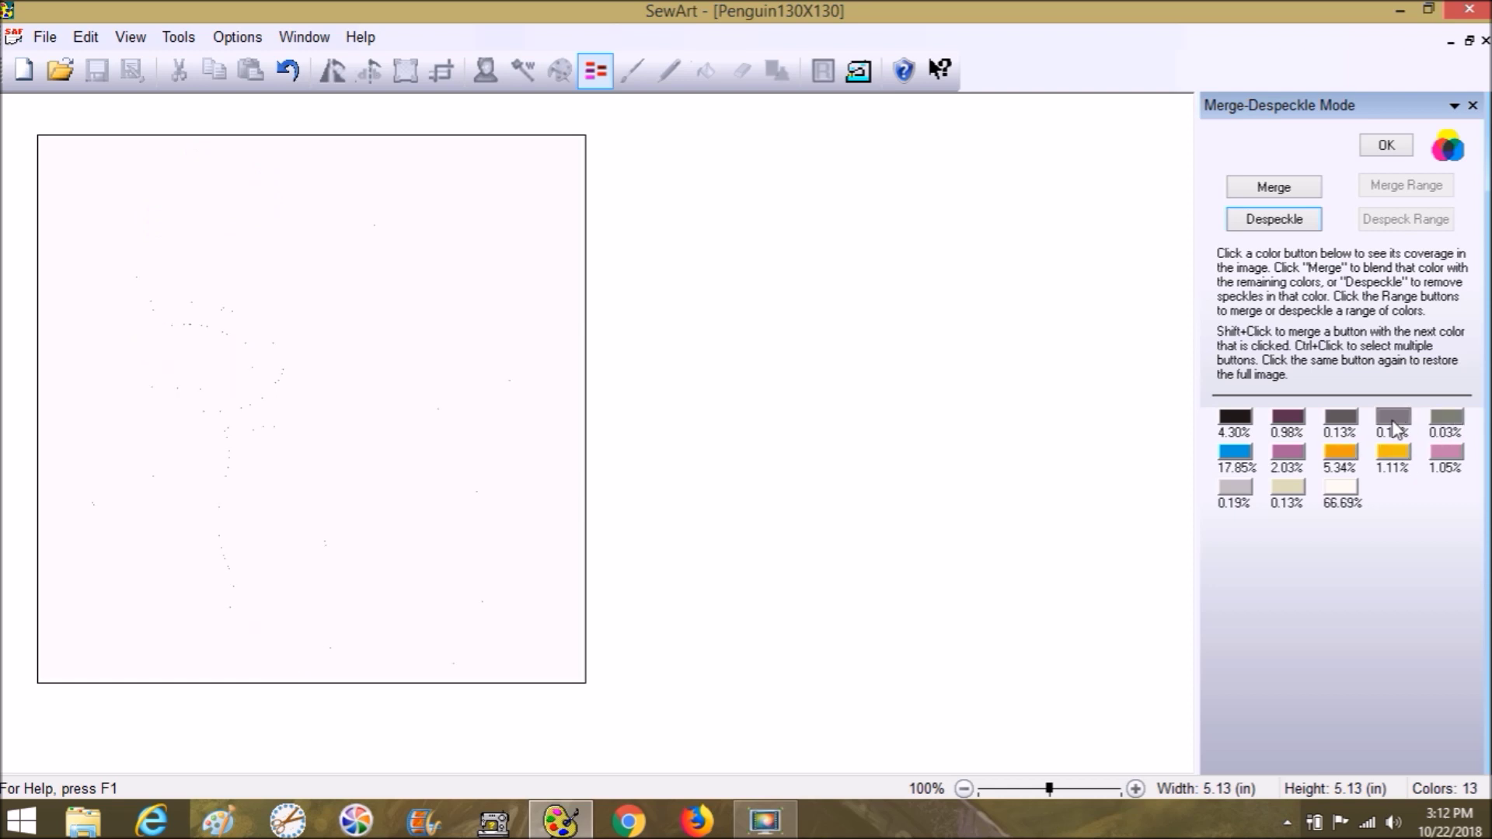
{"action": "left_click", "coordinate": [1341, 420]}
{"action": "left_click", "coordinate": [1290, 421]}
{"action": "left_click", "coordinate": [1236, 422]}
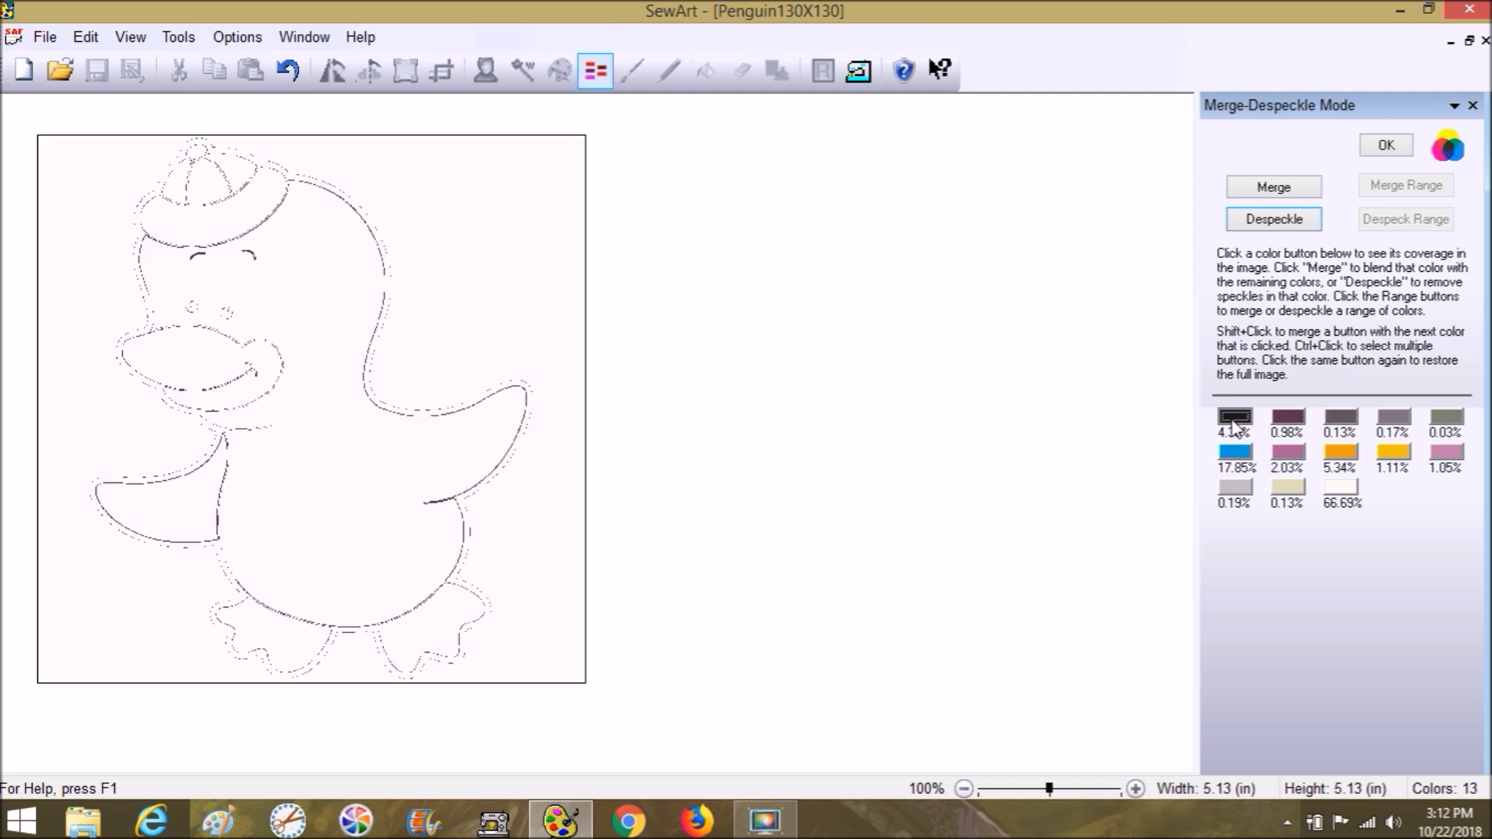
Step: Merge away the 0.19%, 0.32%, 0.03%, 0.19% and 0.32% grey colours, then select the 1.30% colour
{"action": "left_click", "coordinate": [1235, 490]}
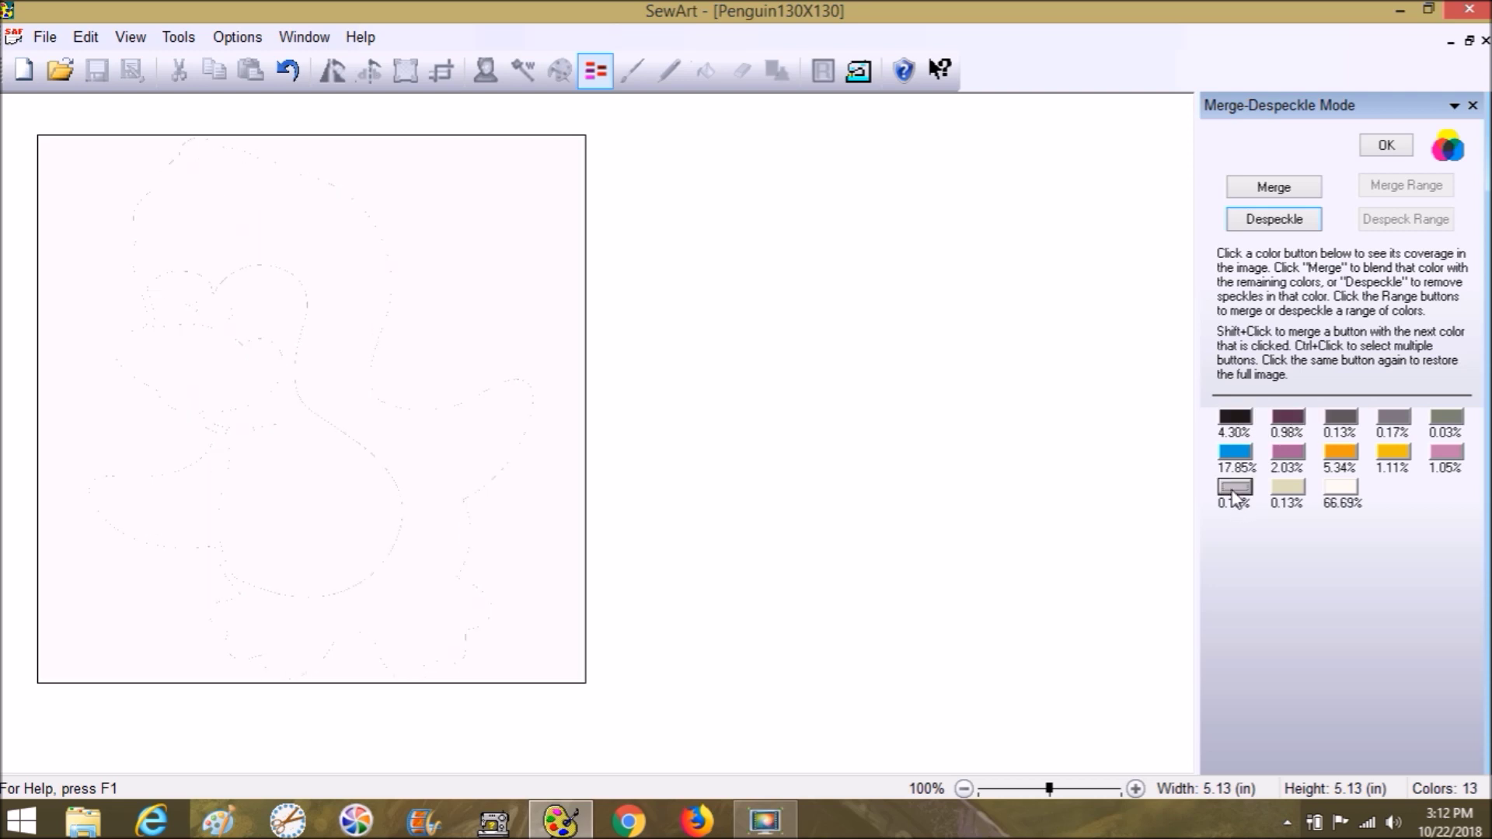
{"action": "left_click", "coordinate": [1272, 186]}
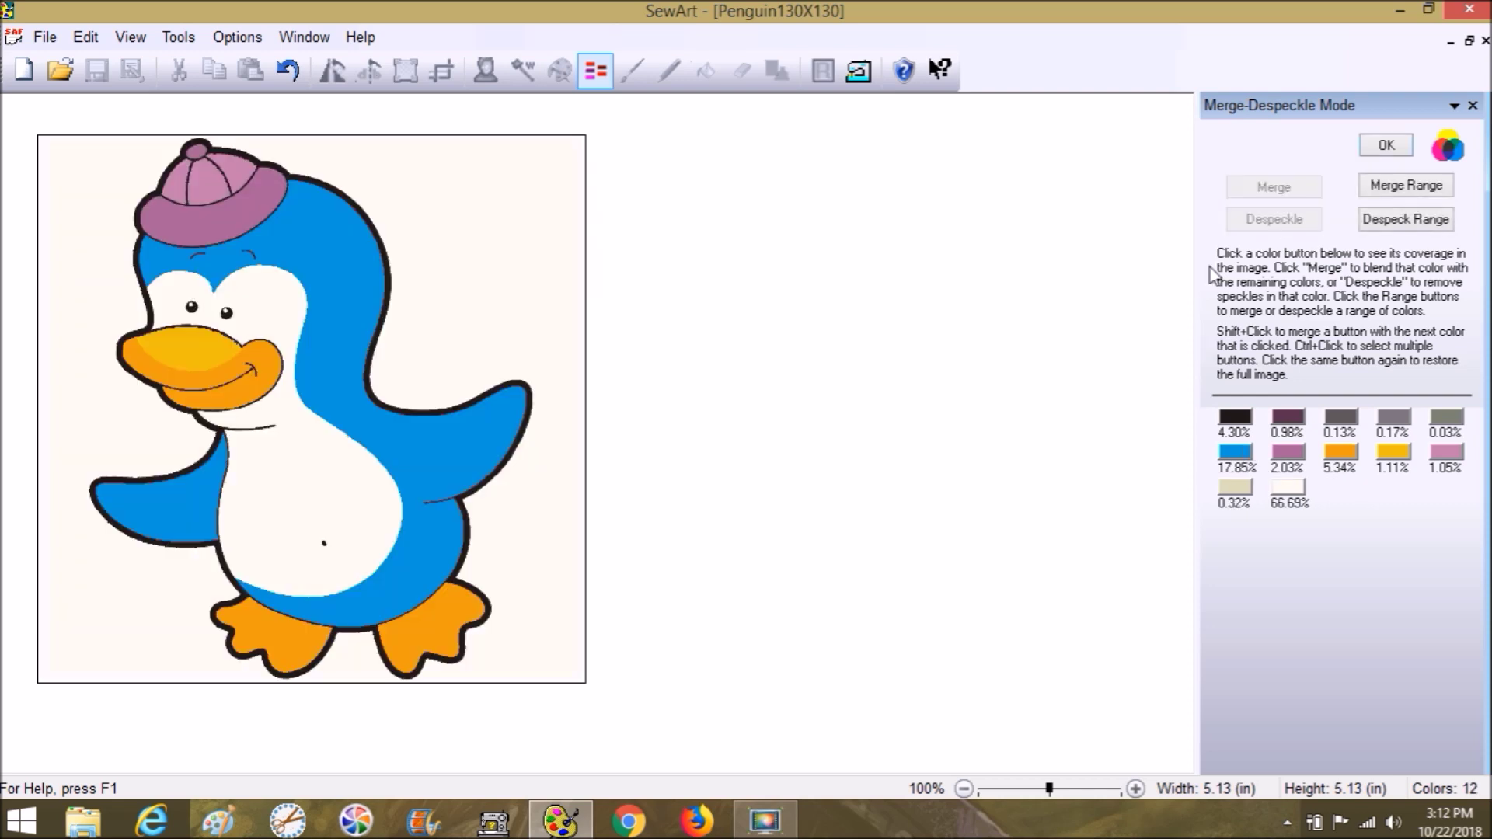
{"action": "left_click", "coordinate": [1235, 487]}
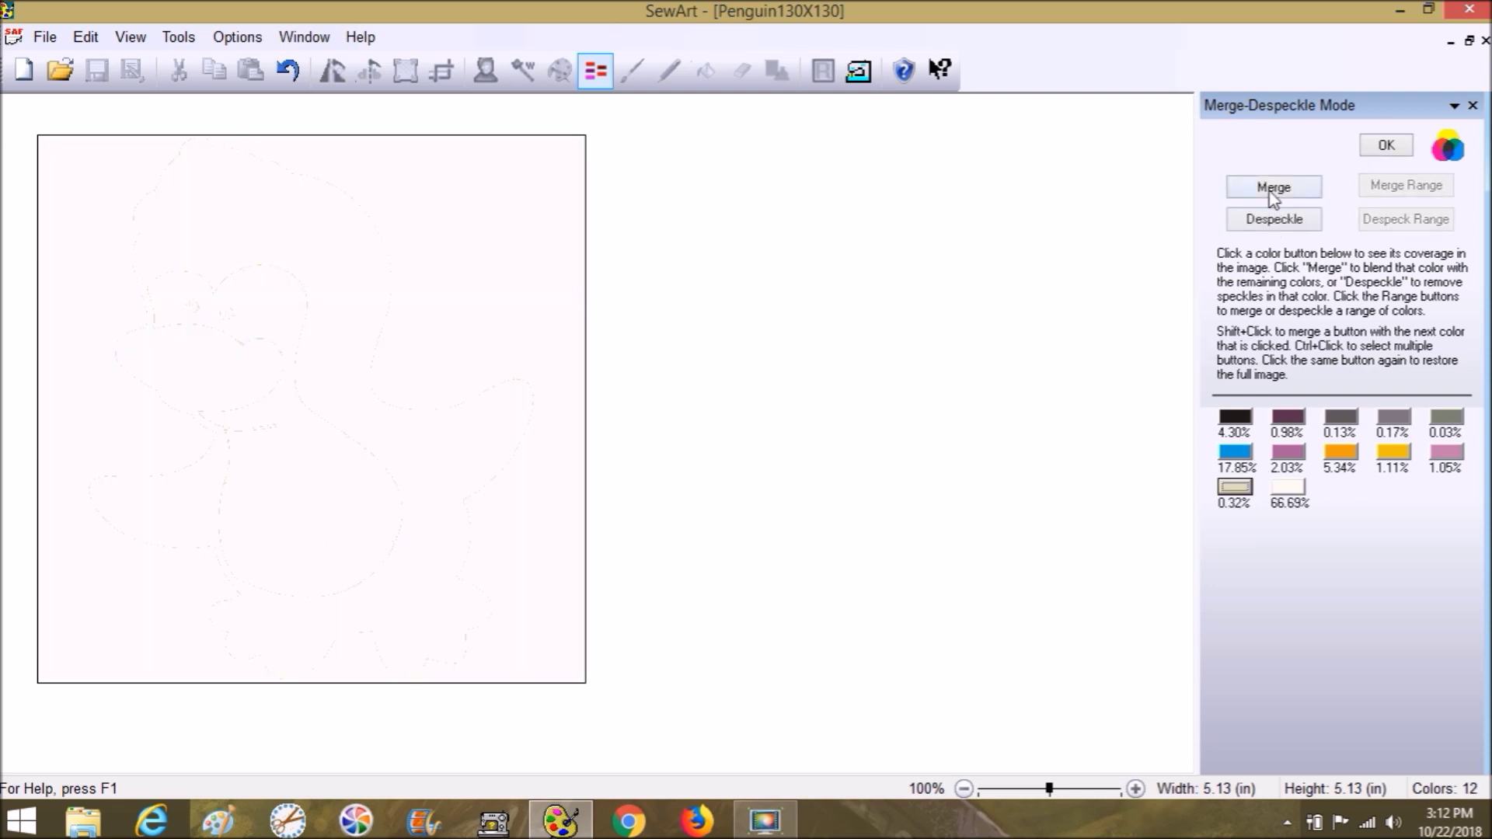
{"action": "left_click", "coordinate": [1272, 188]}
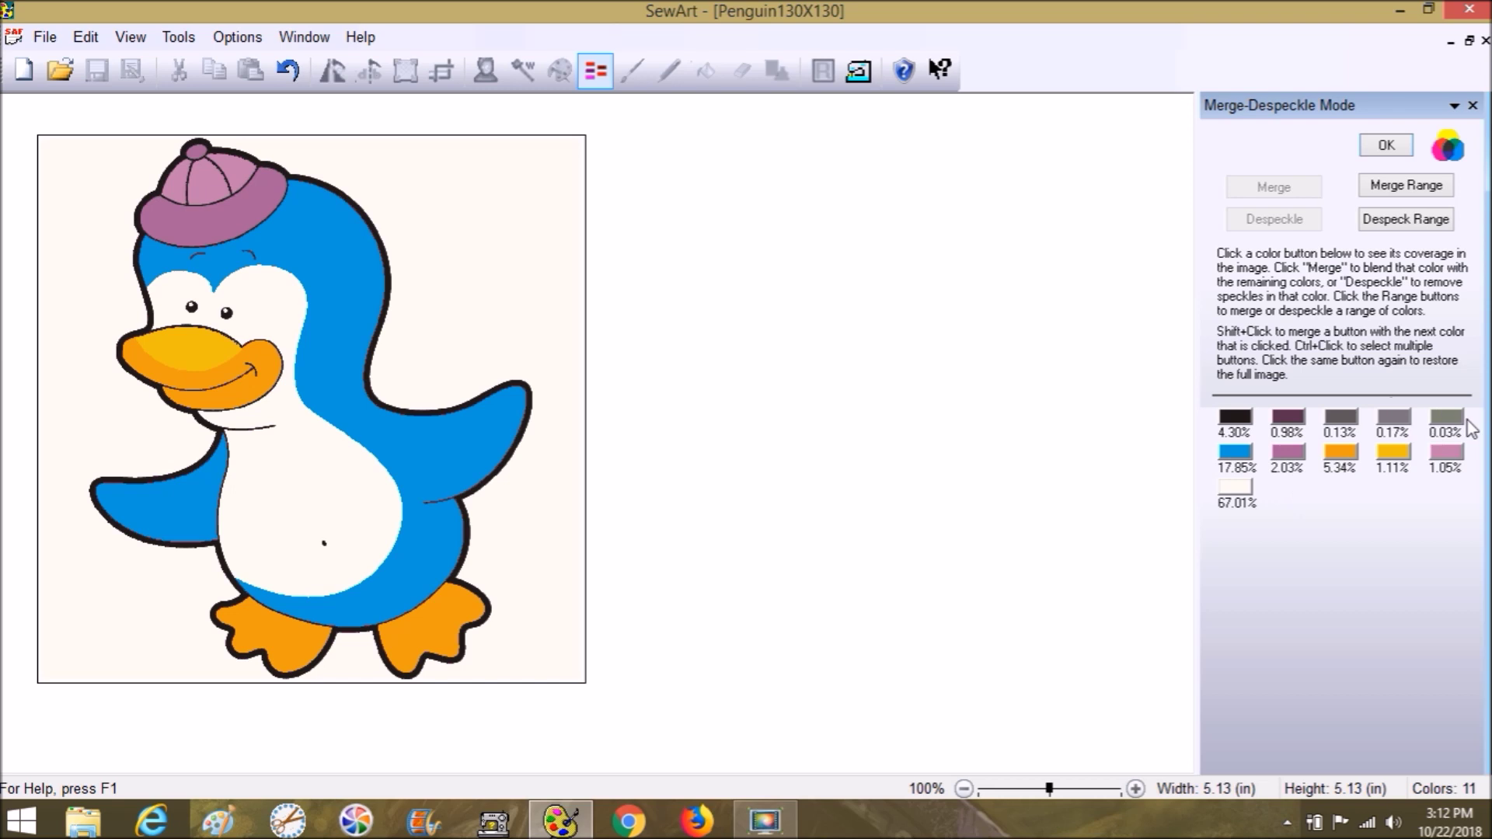
{"action": "left_click", "coordinate": [1448, 420]}
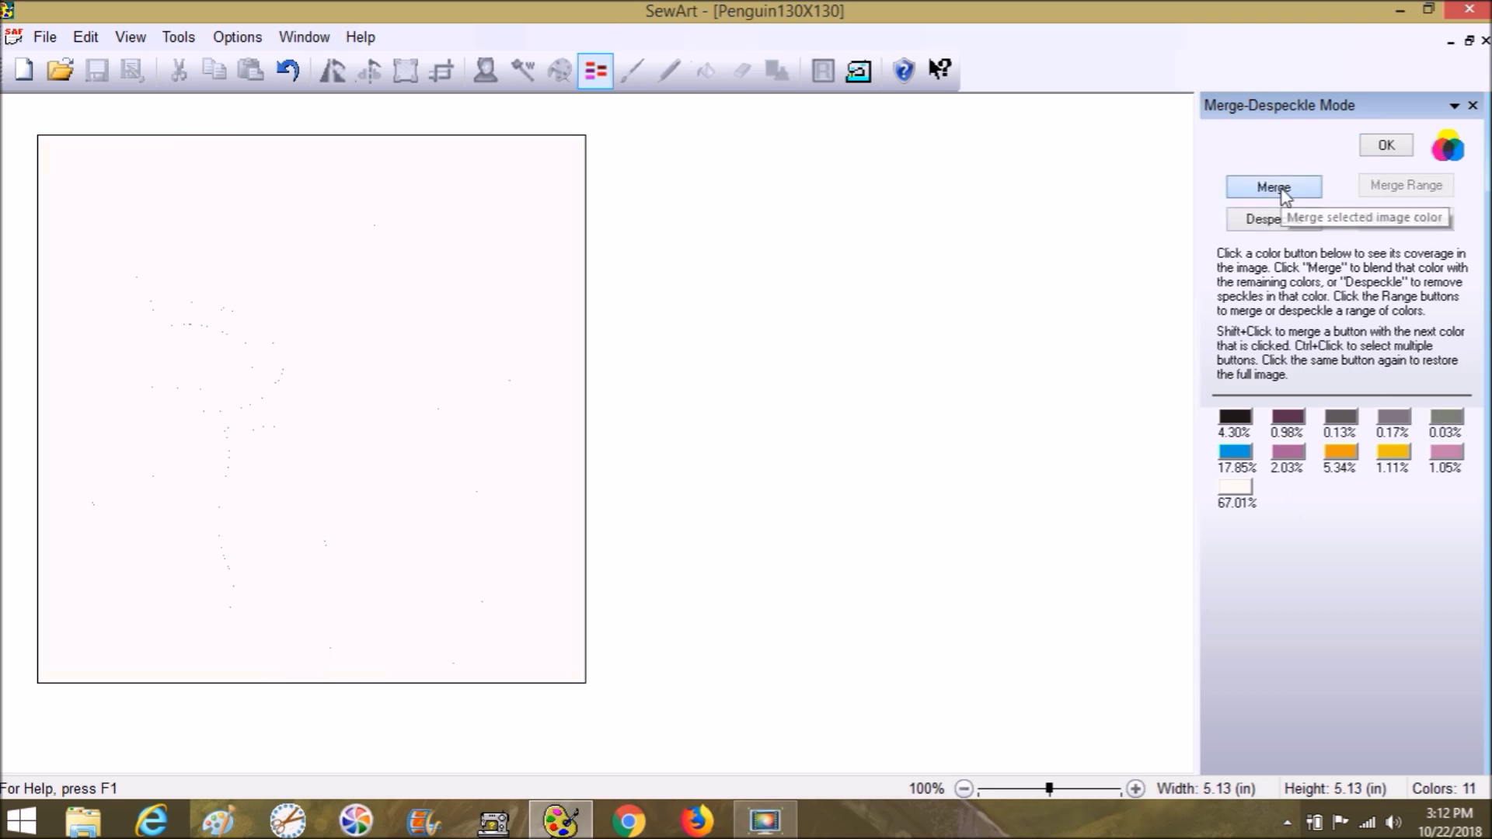
{"action": "left_click", "coordinate": [1280, 190]}
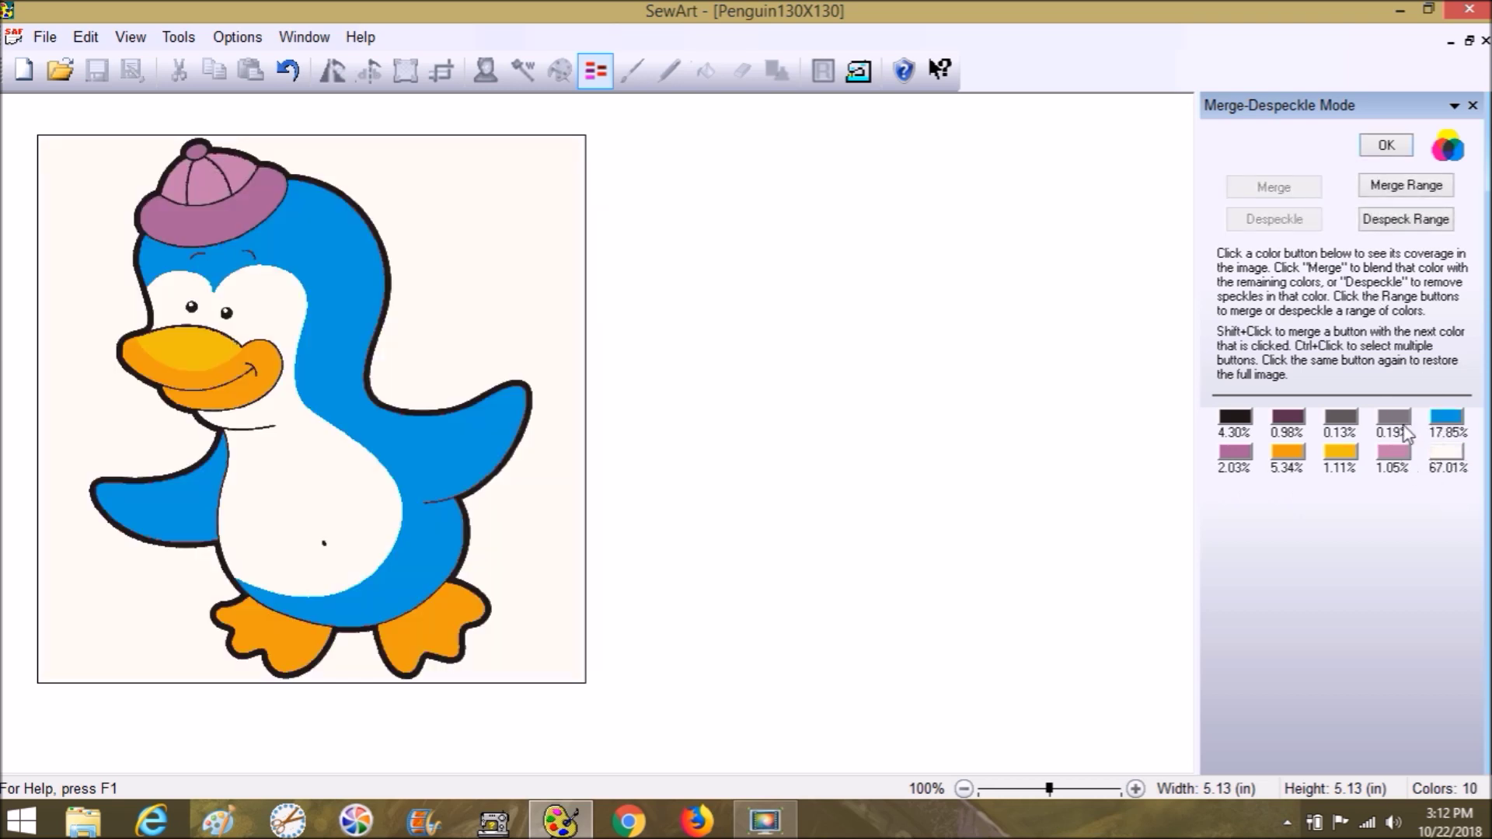
{"action": "left_click", "coordinate": [1393, 419]}
{"action": "left_click", "coordinate": [1281, 191]}
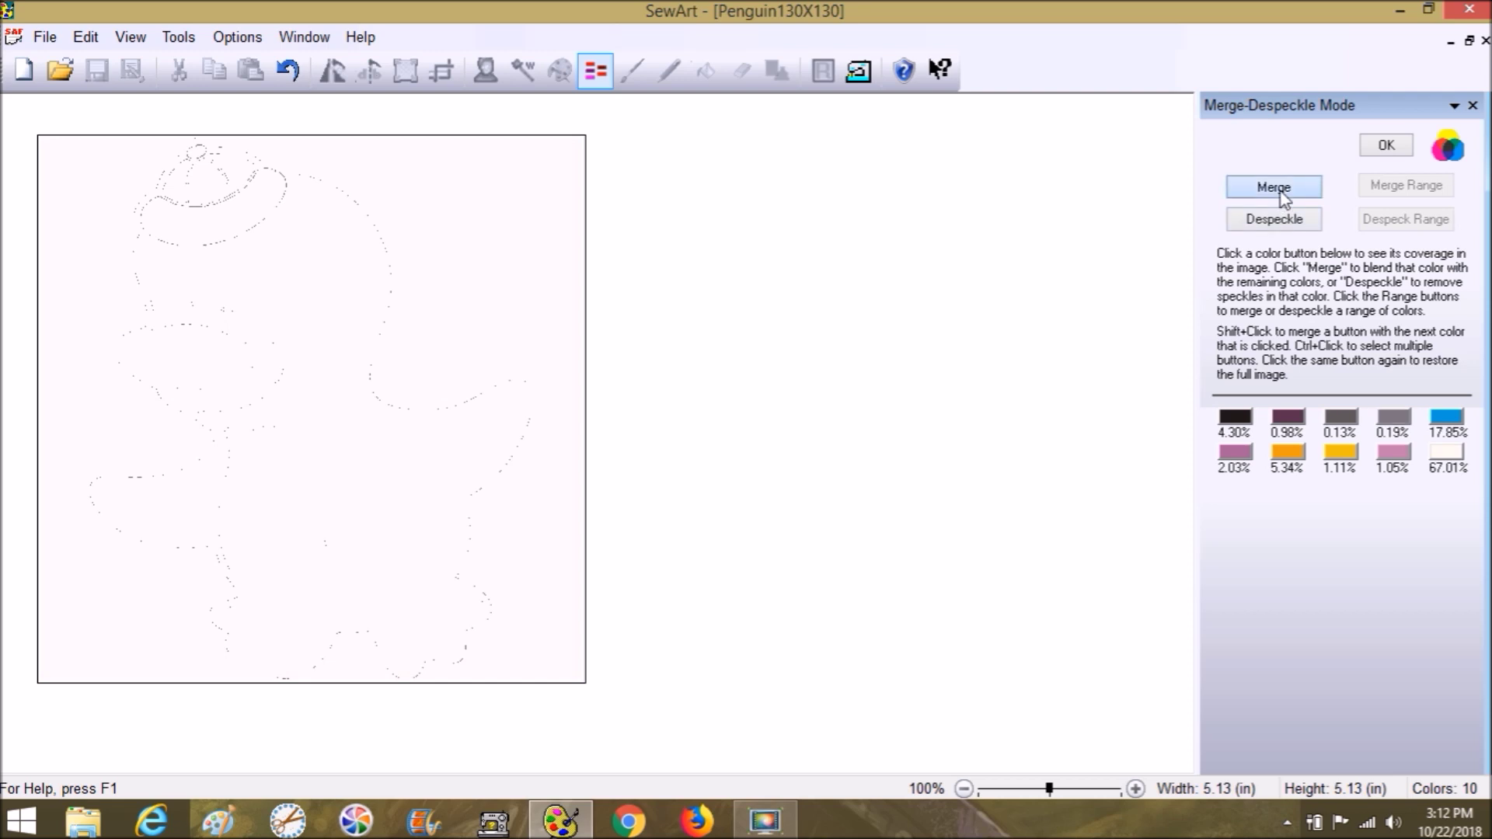
{"action": "left_click", "coordinate": [1340, 418]}
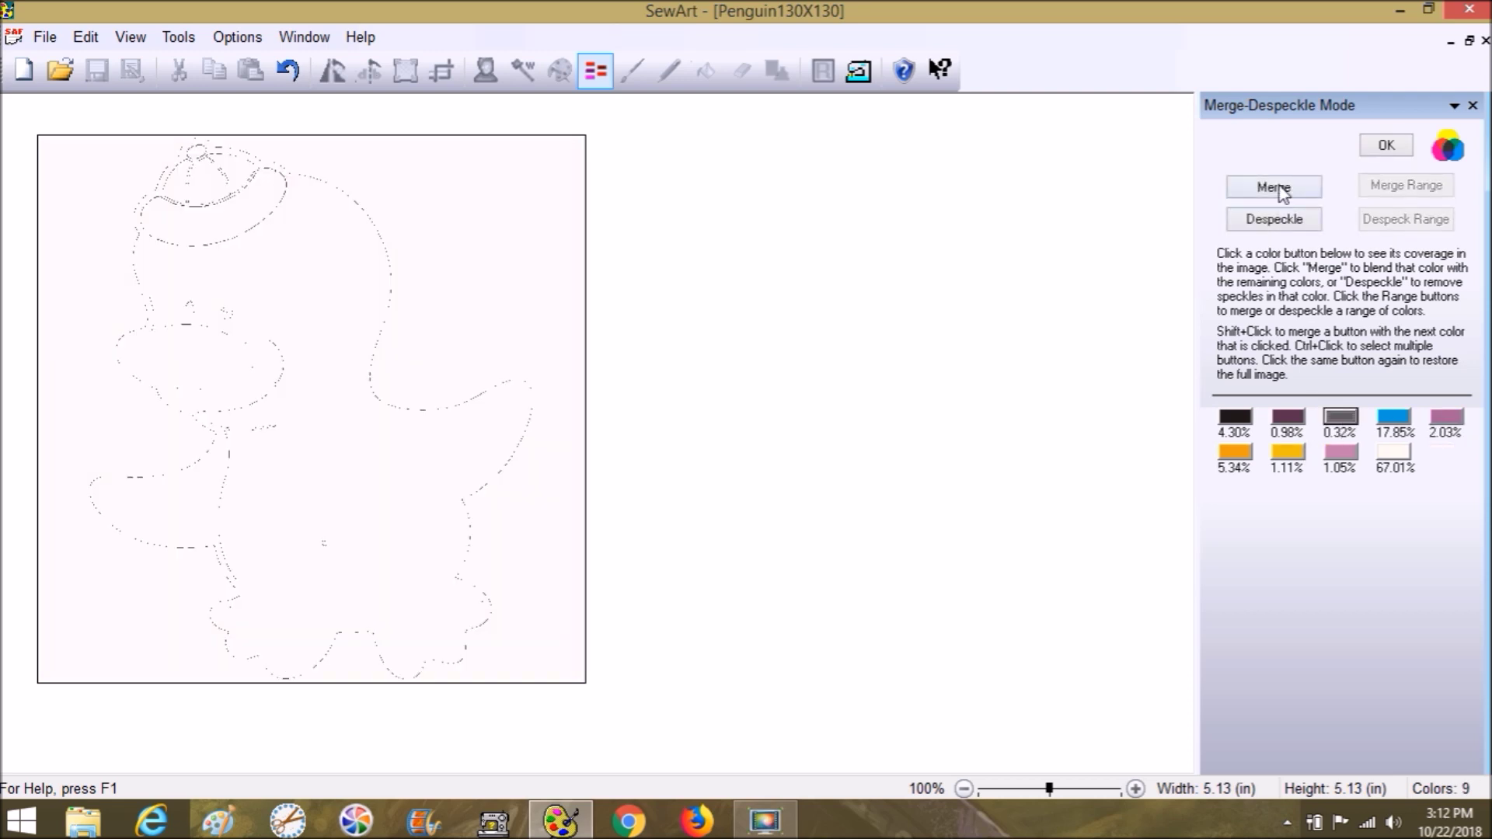
{"action": "left_click", "coordinate": [1274, 187]}
{"action": "left_click", "coordinate": [1287, 420]}
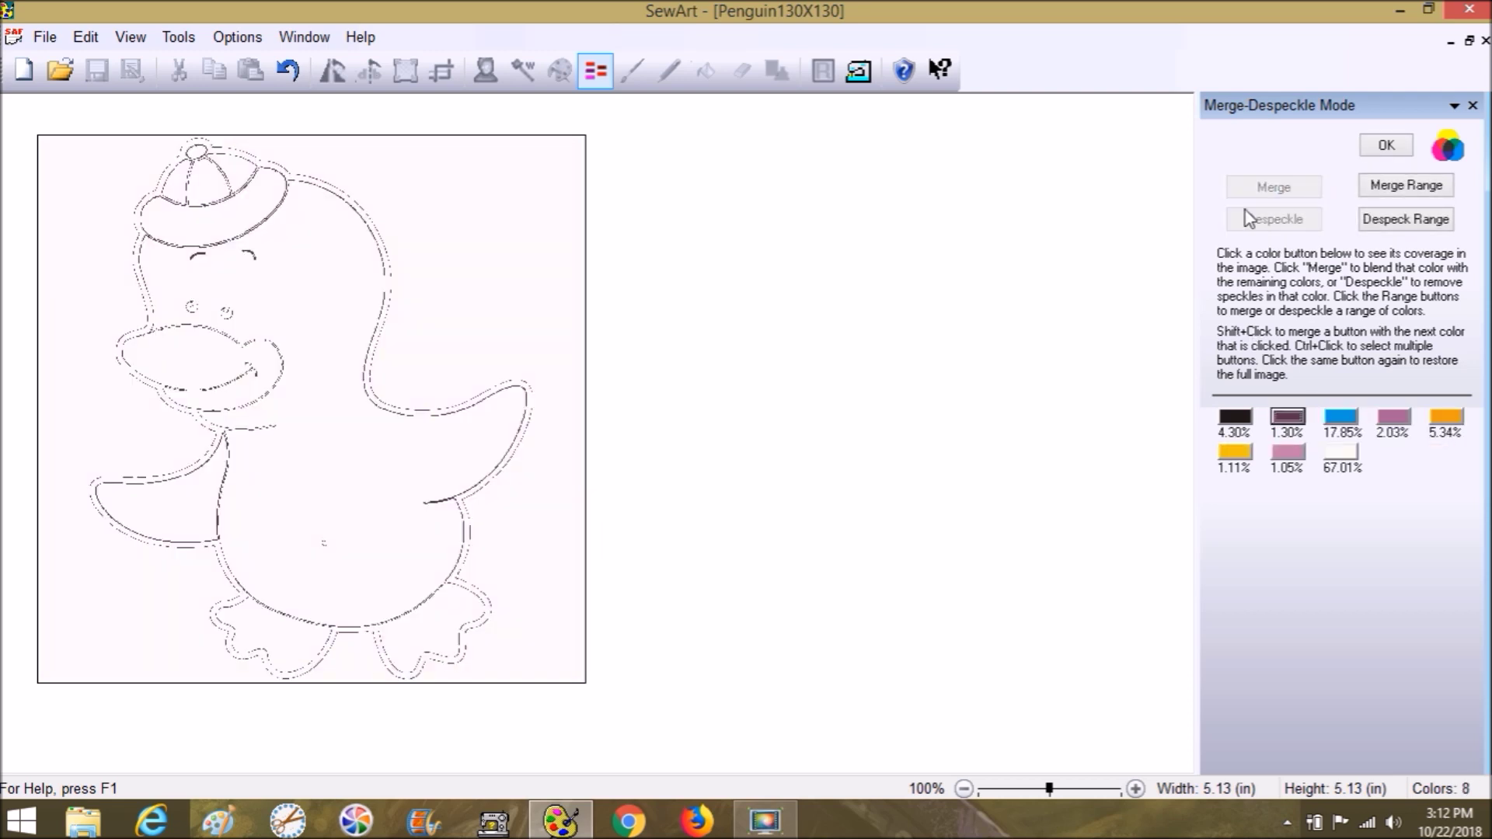
Step: Merge the 1.30% dark outline colour into black and close the Merge-Despeckle panel
{"action": "left_click", "coordinate": [1237, 193]}
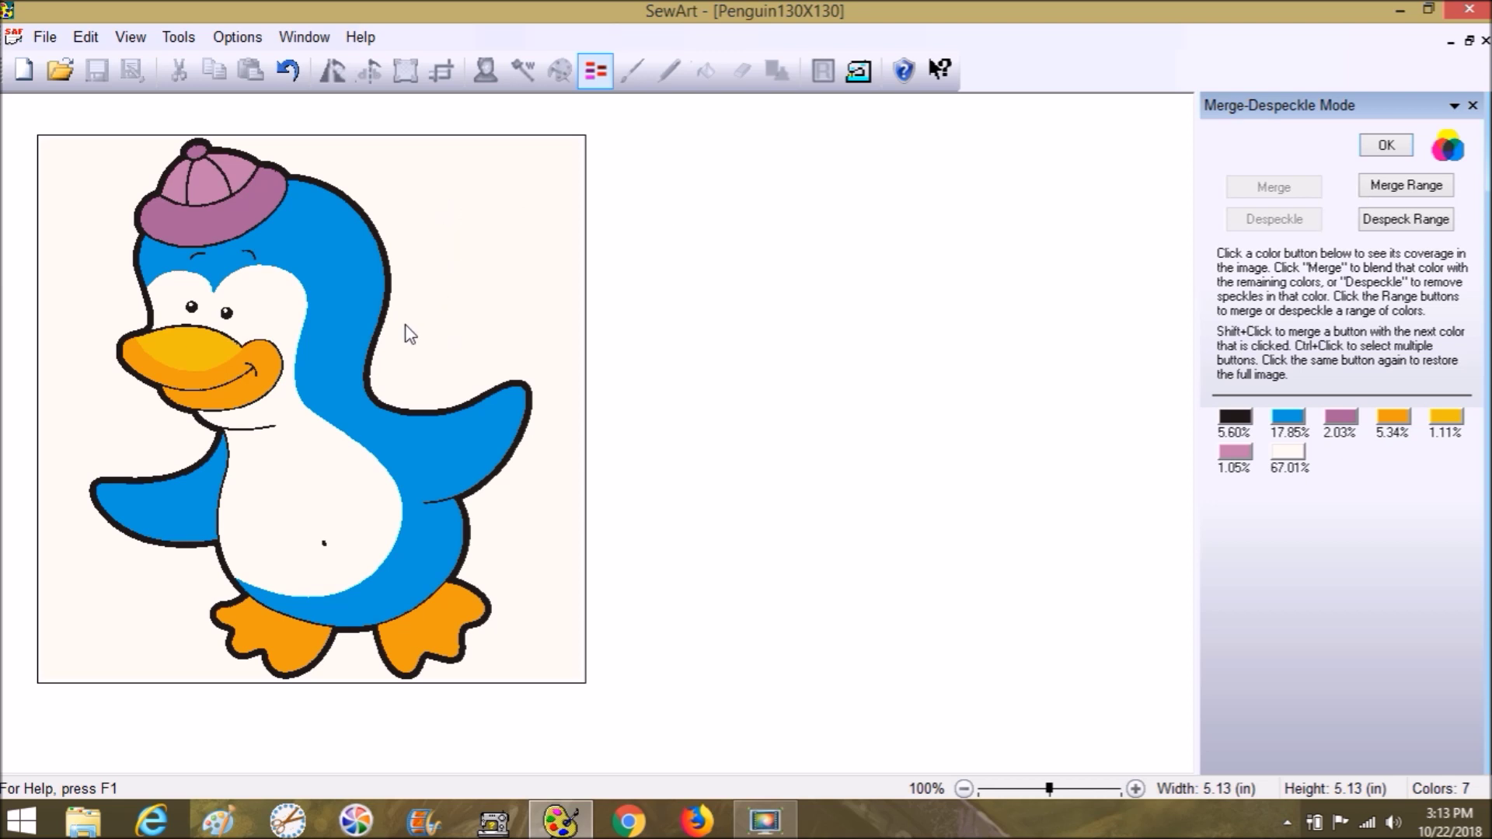
{"action": "left_click", "coordinate": [1377, 155]}
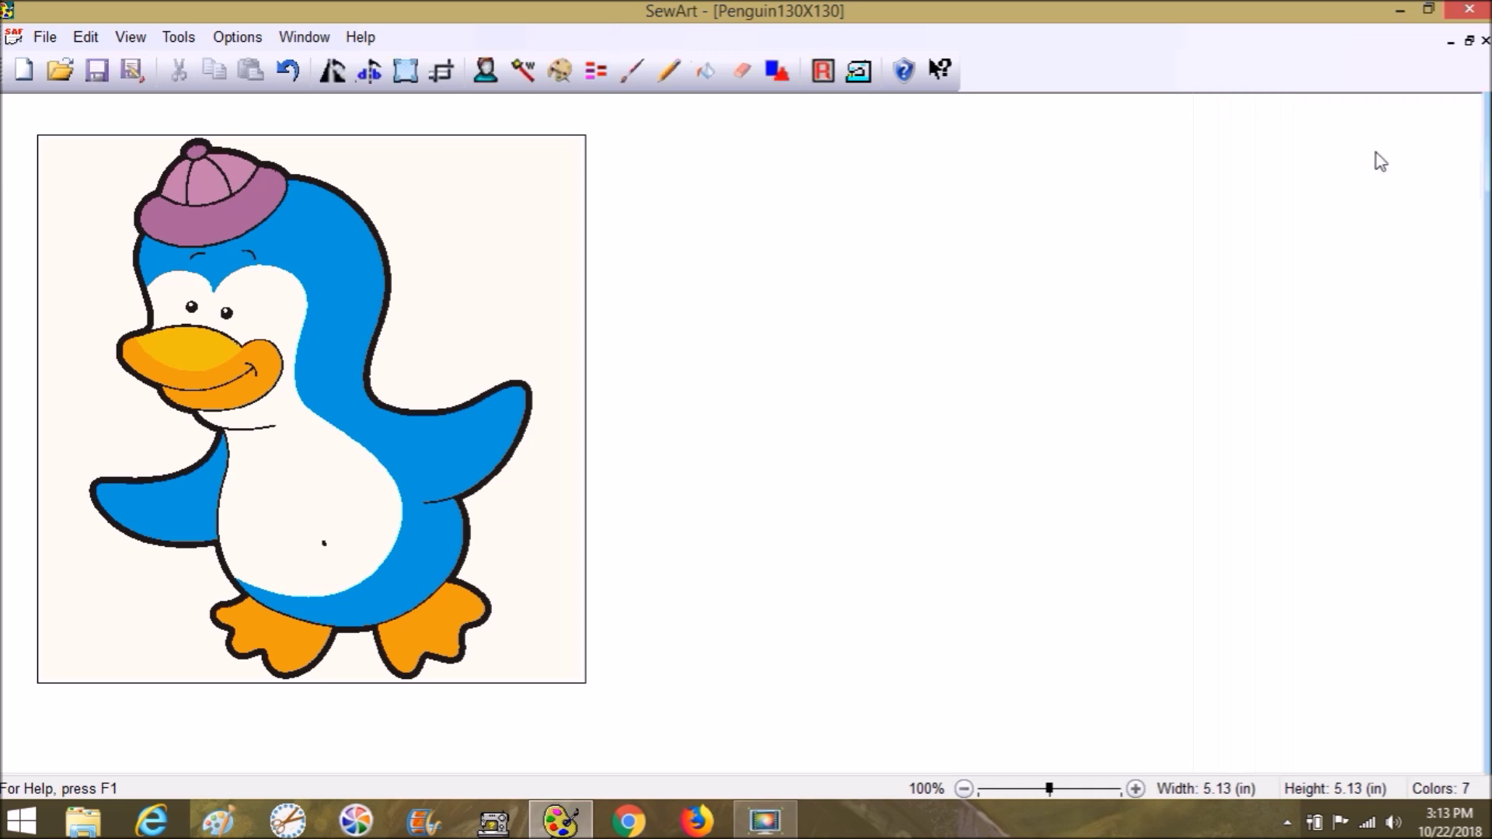
Step: Bucket-fill the penguin's outline with black, then undo that trial fill
{"action": "left_click", "coordinate": [715, 84]}
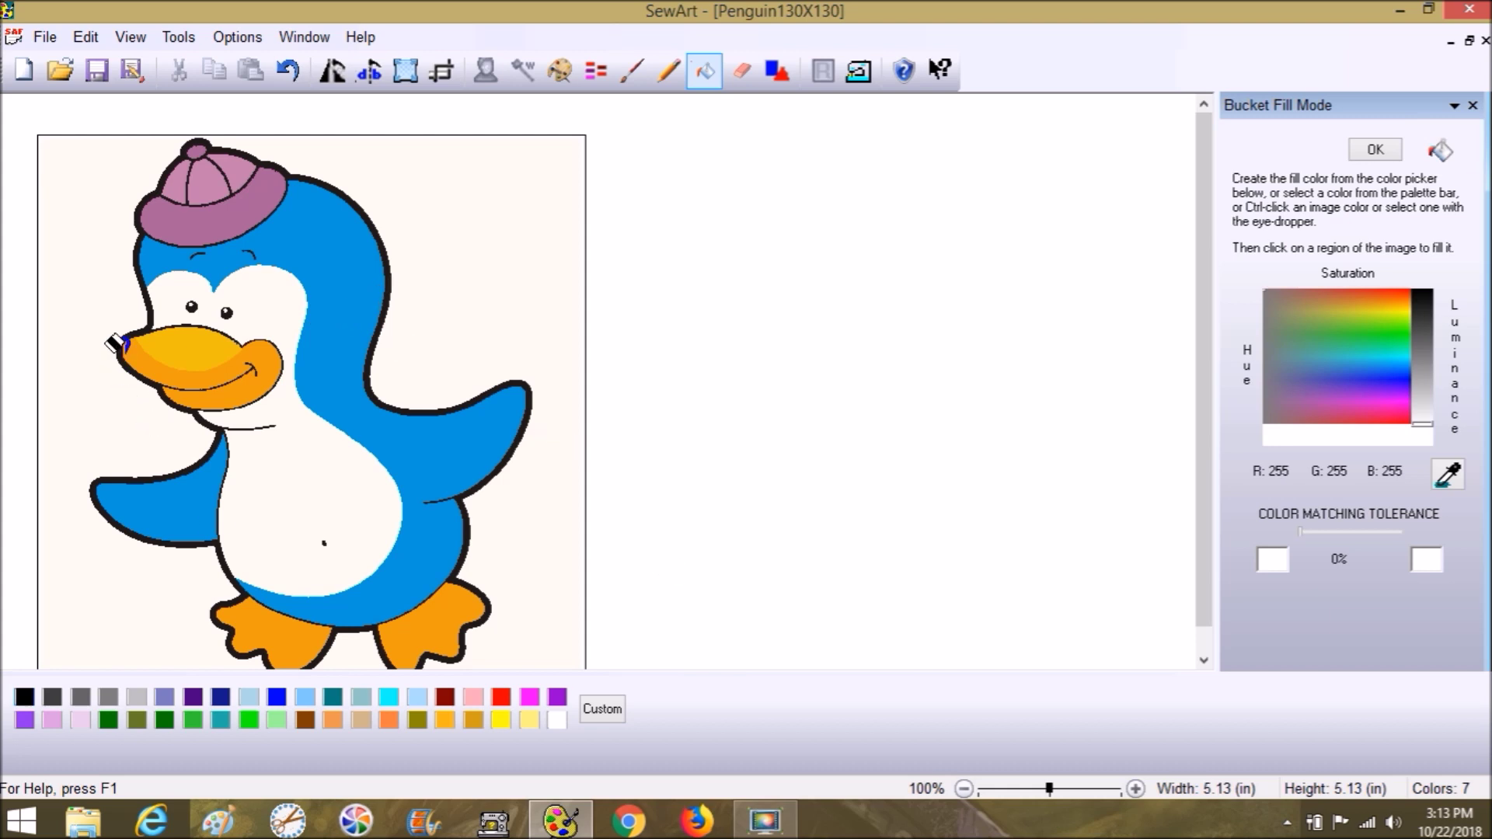
{"action": "left_click", "coordinate": [24, 696]}
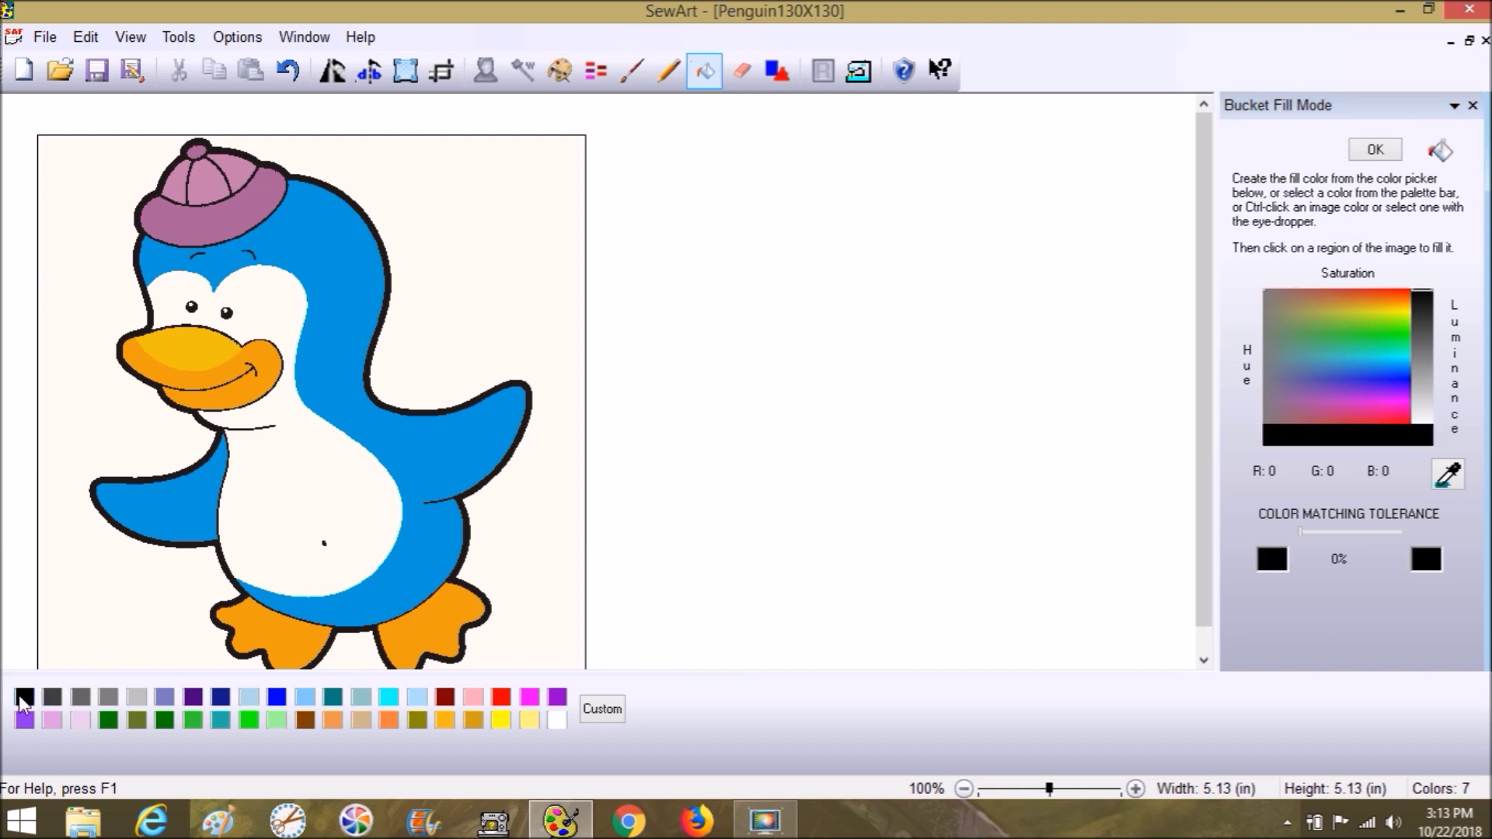
{"action": "left_click", "coordinate": [109, 467]}
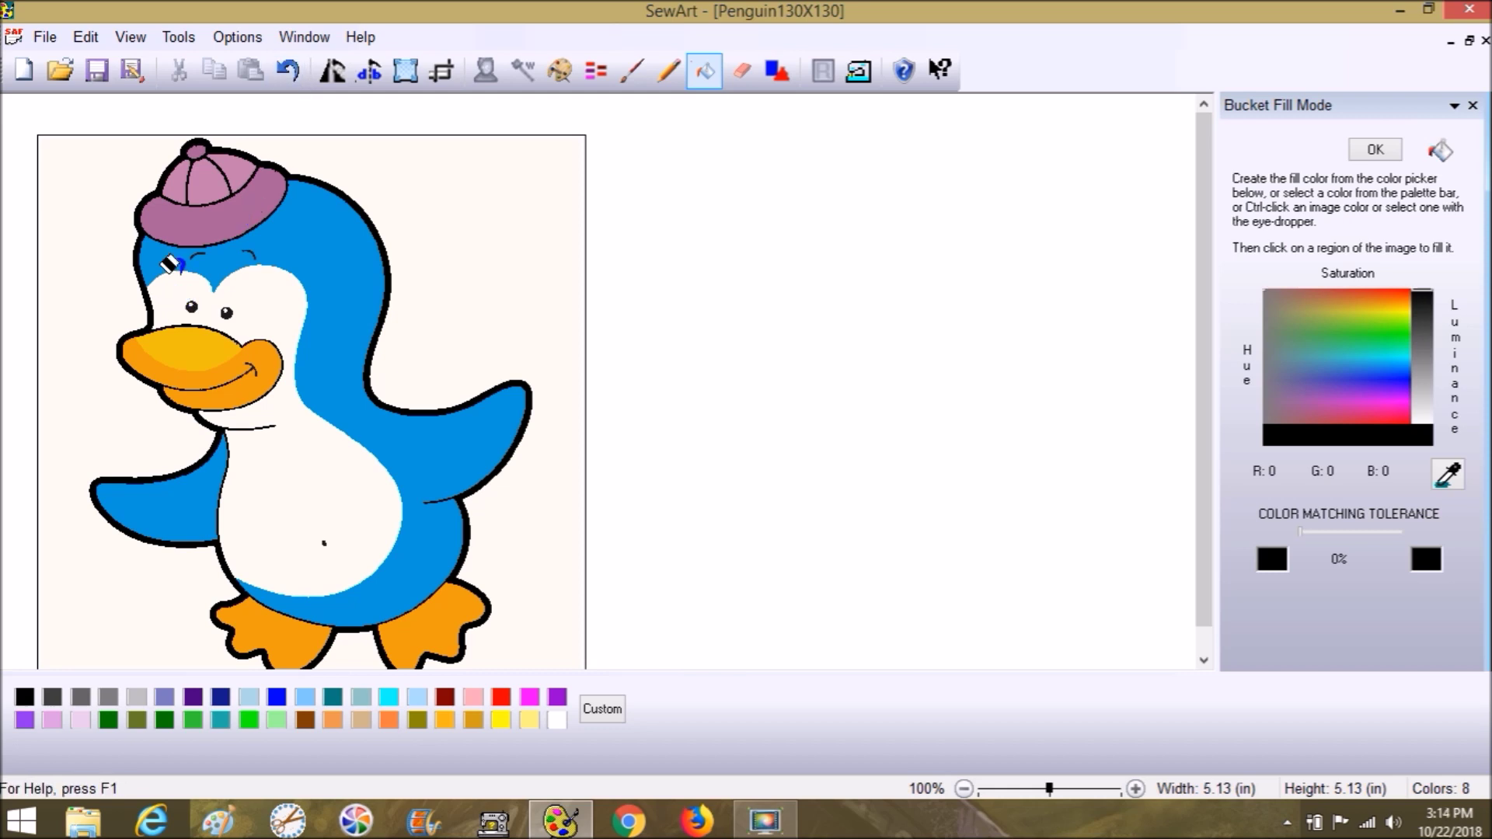
{"action": "left_click", "coordinate": [287, 85]}
Step: Undo two more earlier steps and accept keeping 9 colours in Color Reduction
{"action": "left_click", "coordinate": [287, 81]}
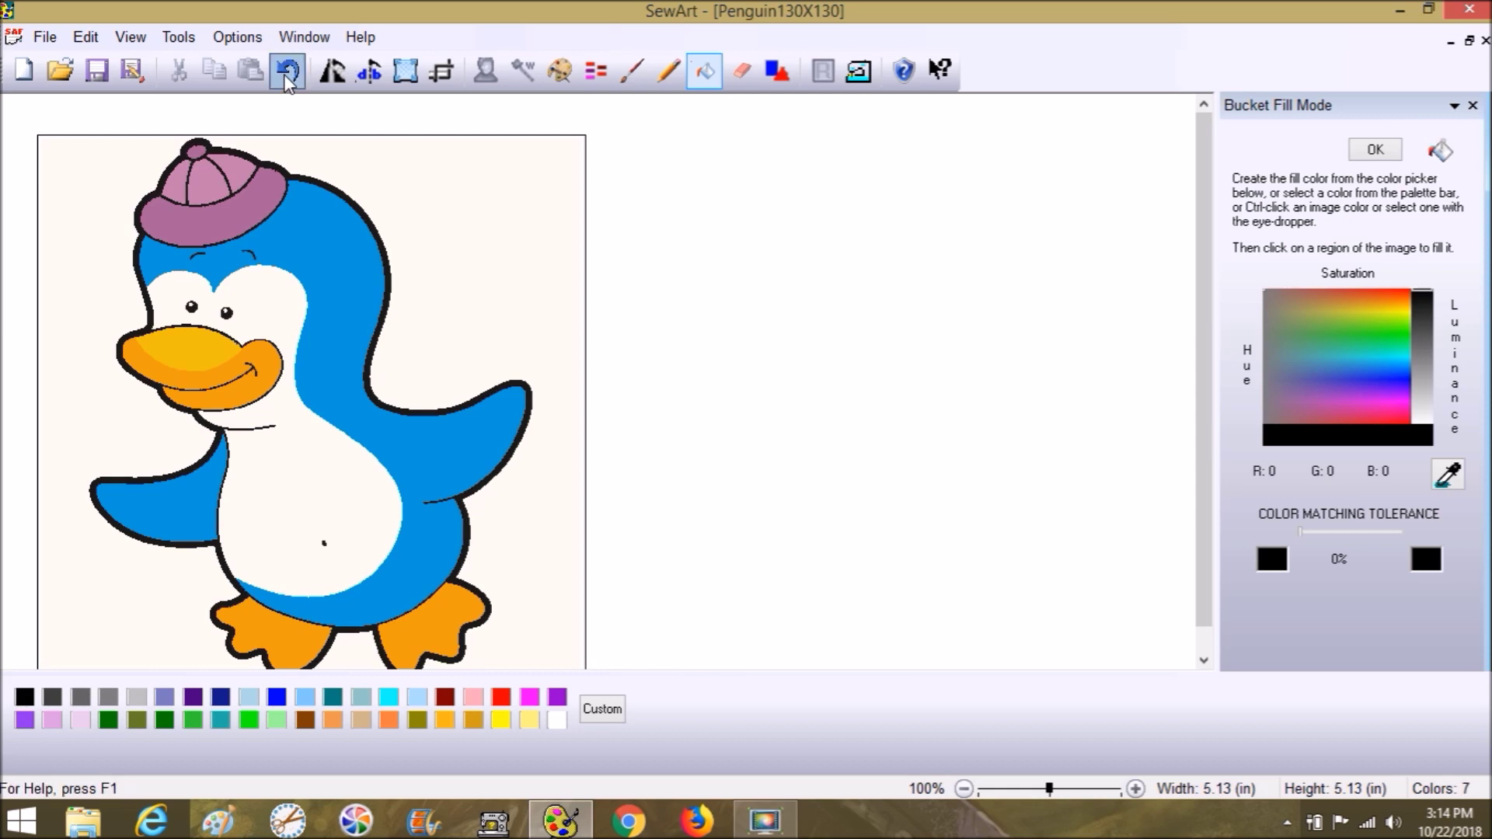
{"action": "left_click", "coordinate": [286, 79]}
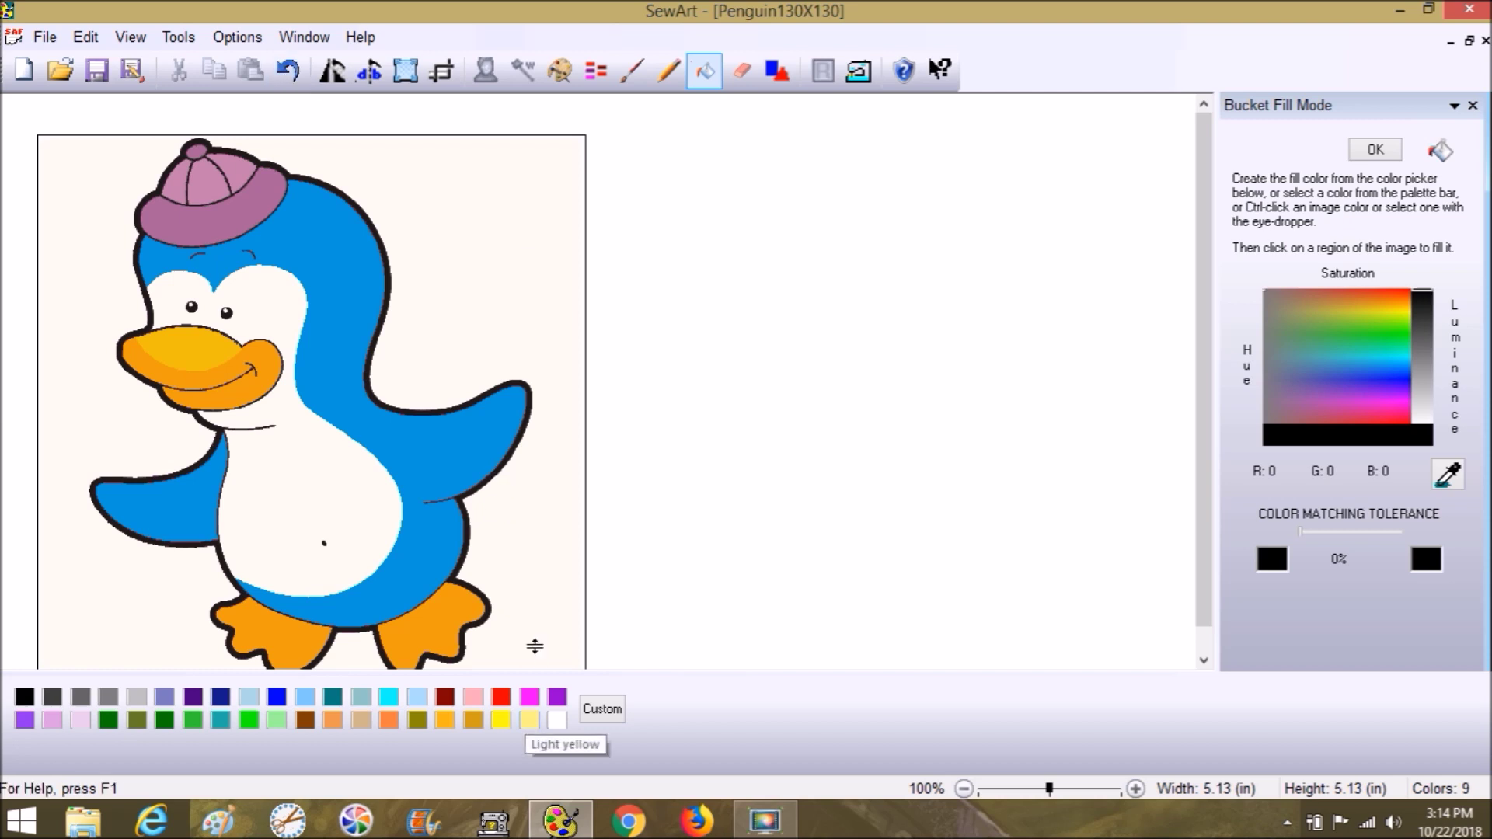
{"action": "left_click", "coordinate": [560, 70]}
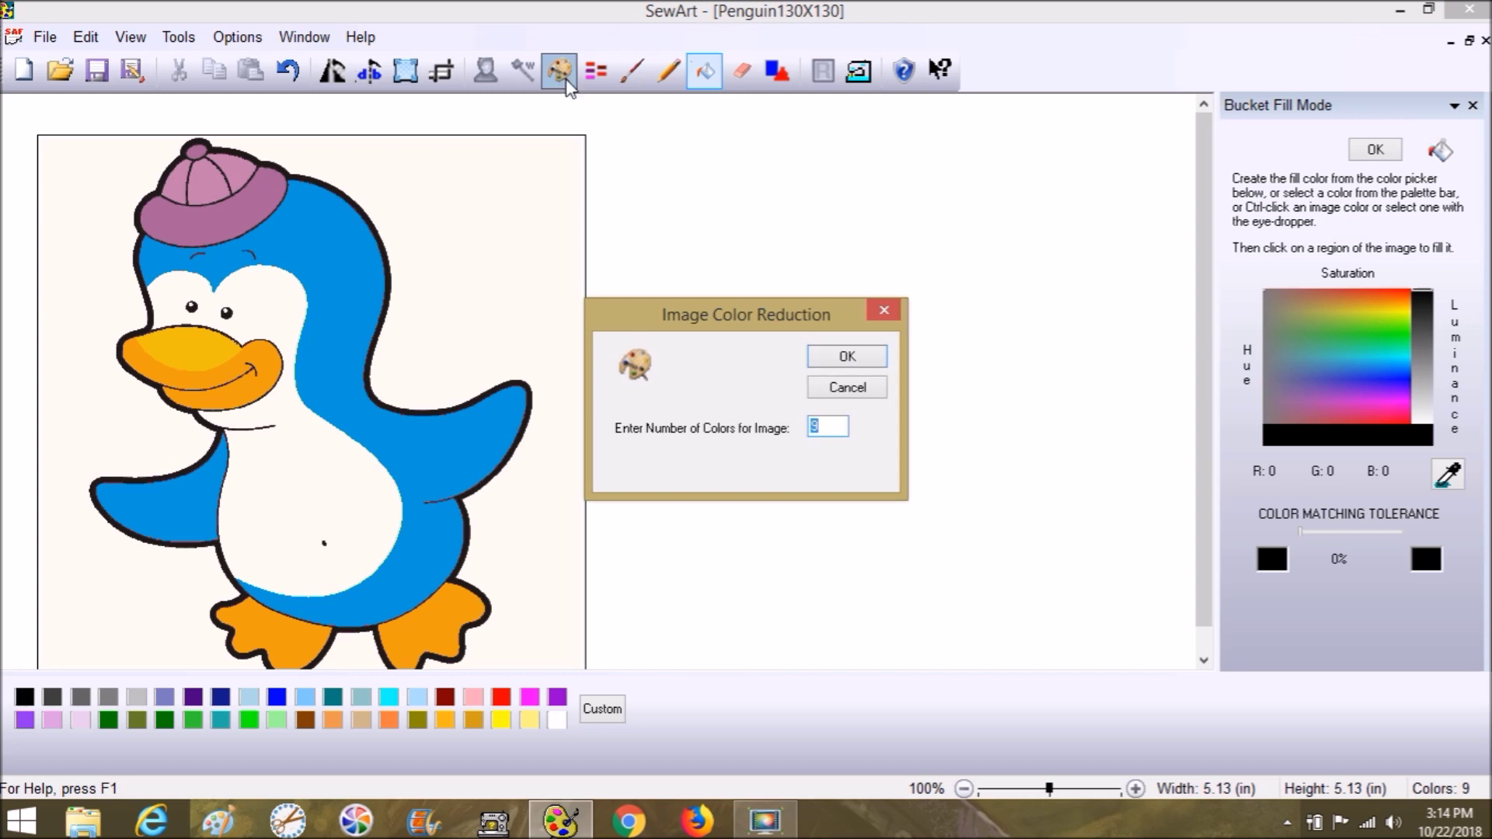
{"action": "left_click", "coordinate": [847, 356]}
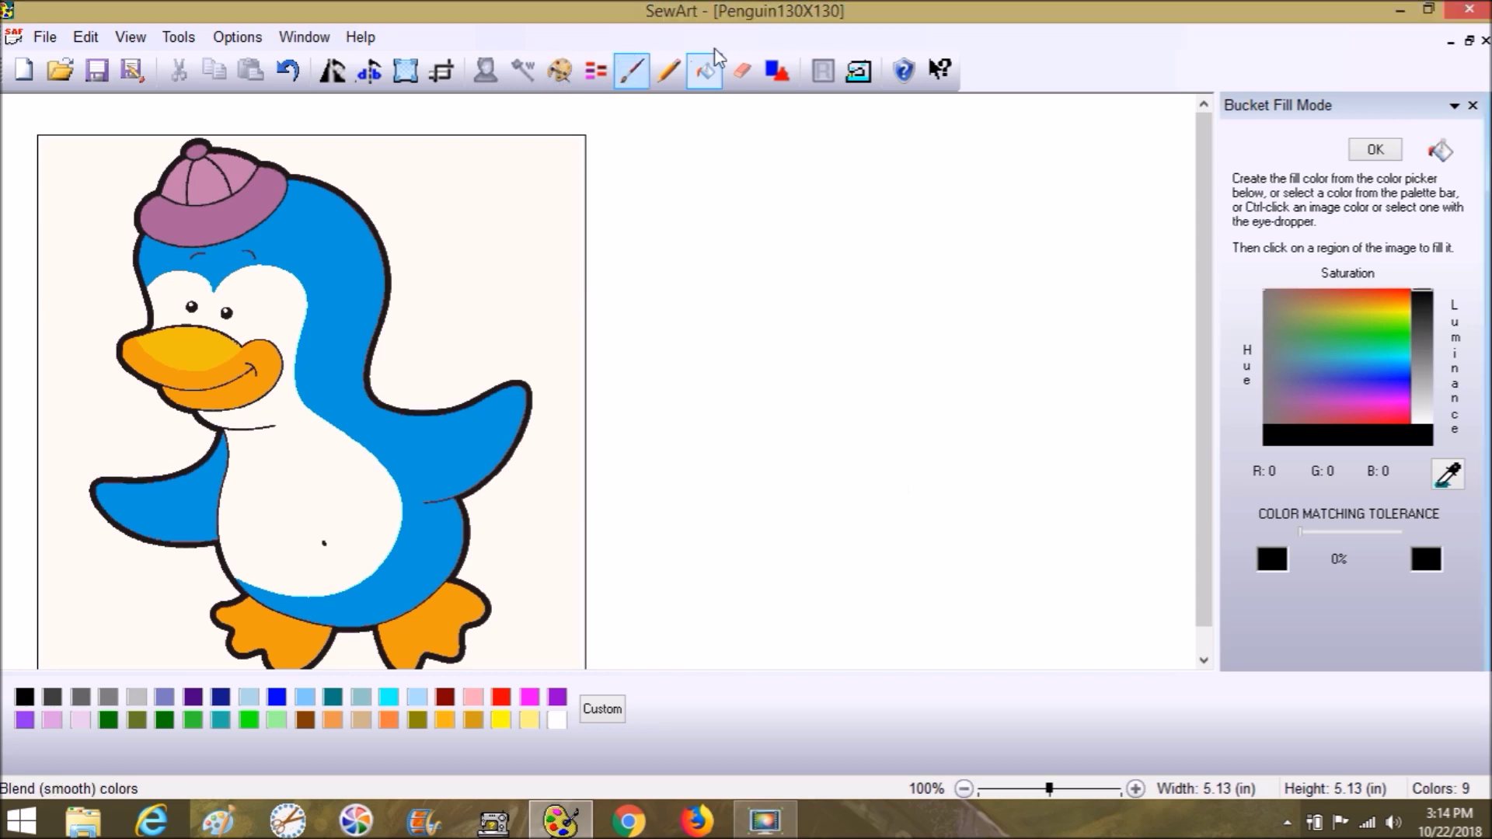
Step: Merge away the 0.32% grey and merge dark purple into black, leaving 7 colours
{"action": "left_click", "coordinate": [596, 70]}
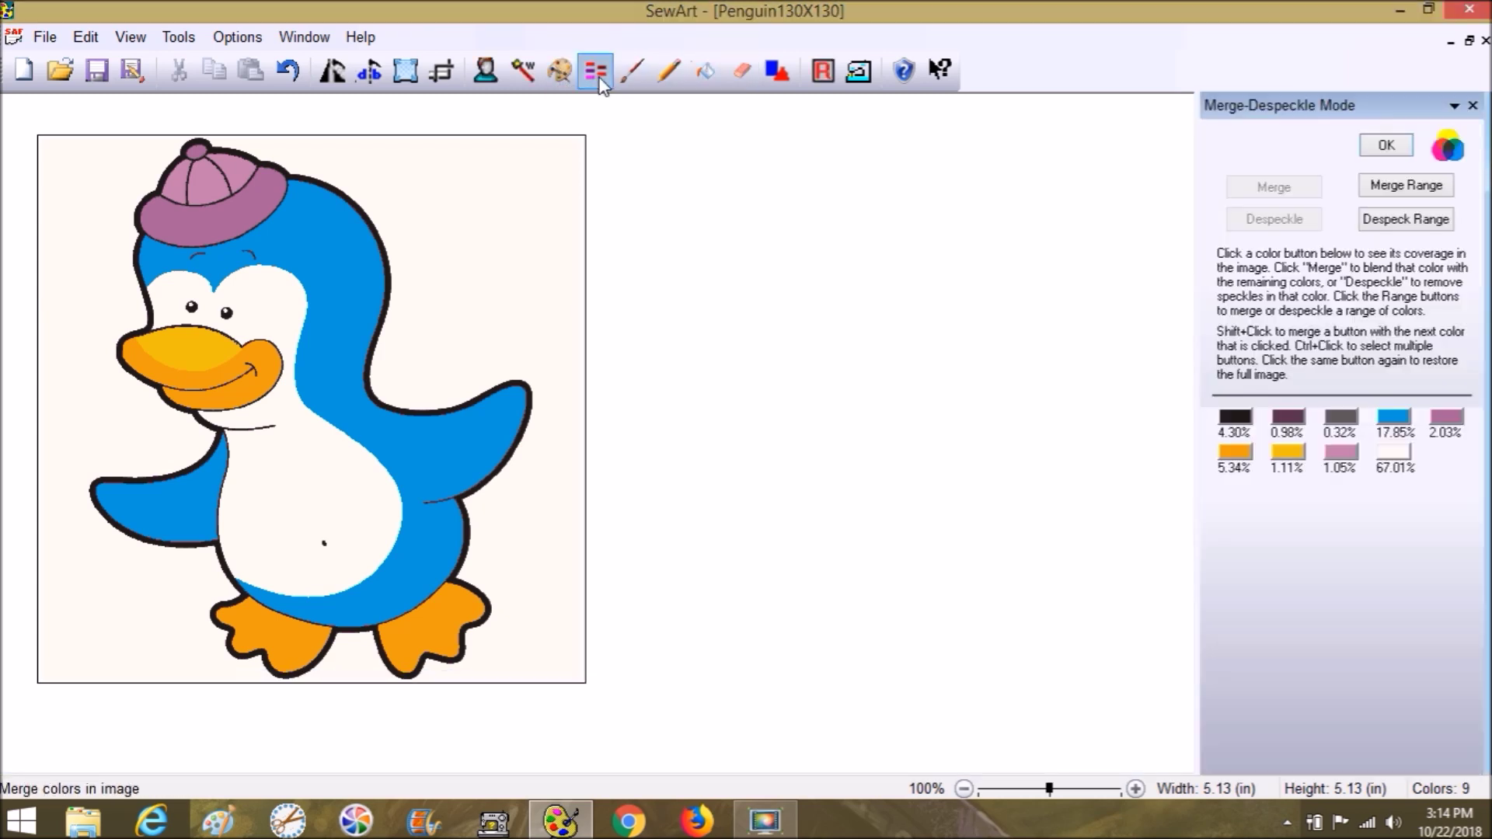
{"action": "left_click", "coordinate": [1350, 424]}
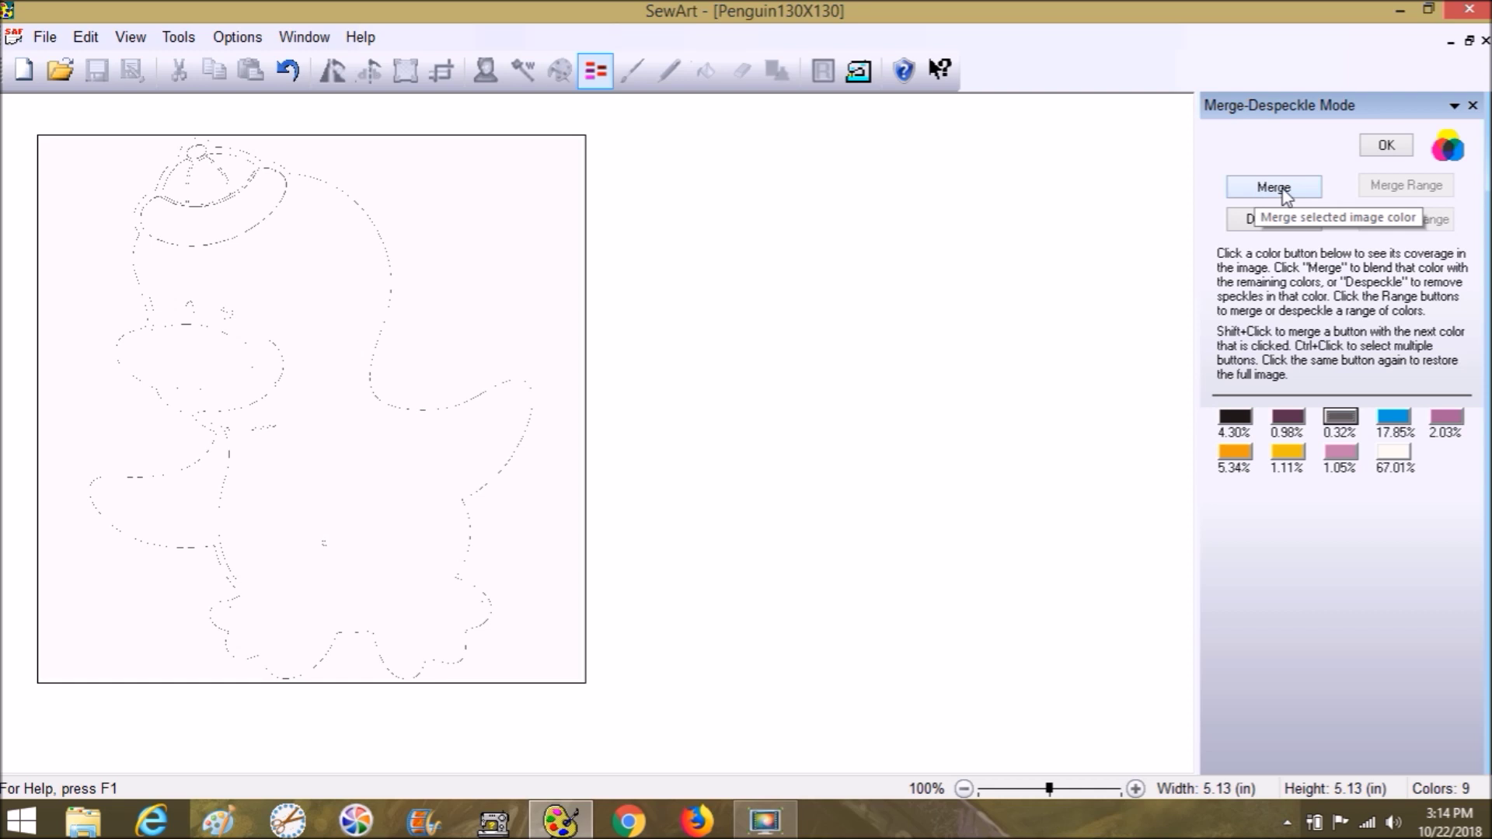
{"action": "left_click", "coordinate": [1282, 191]}
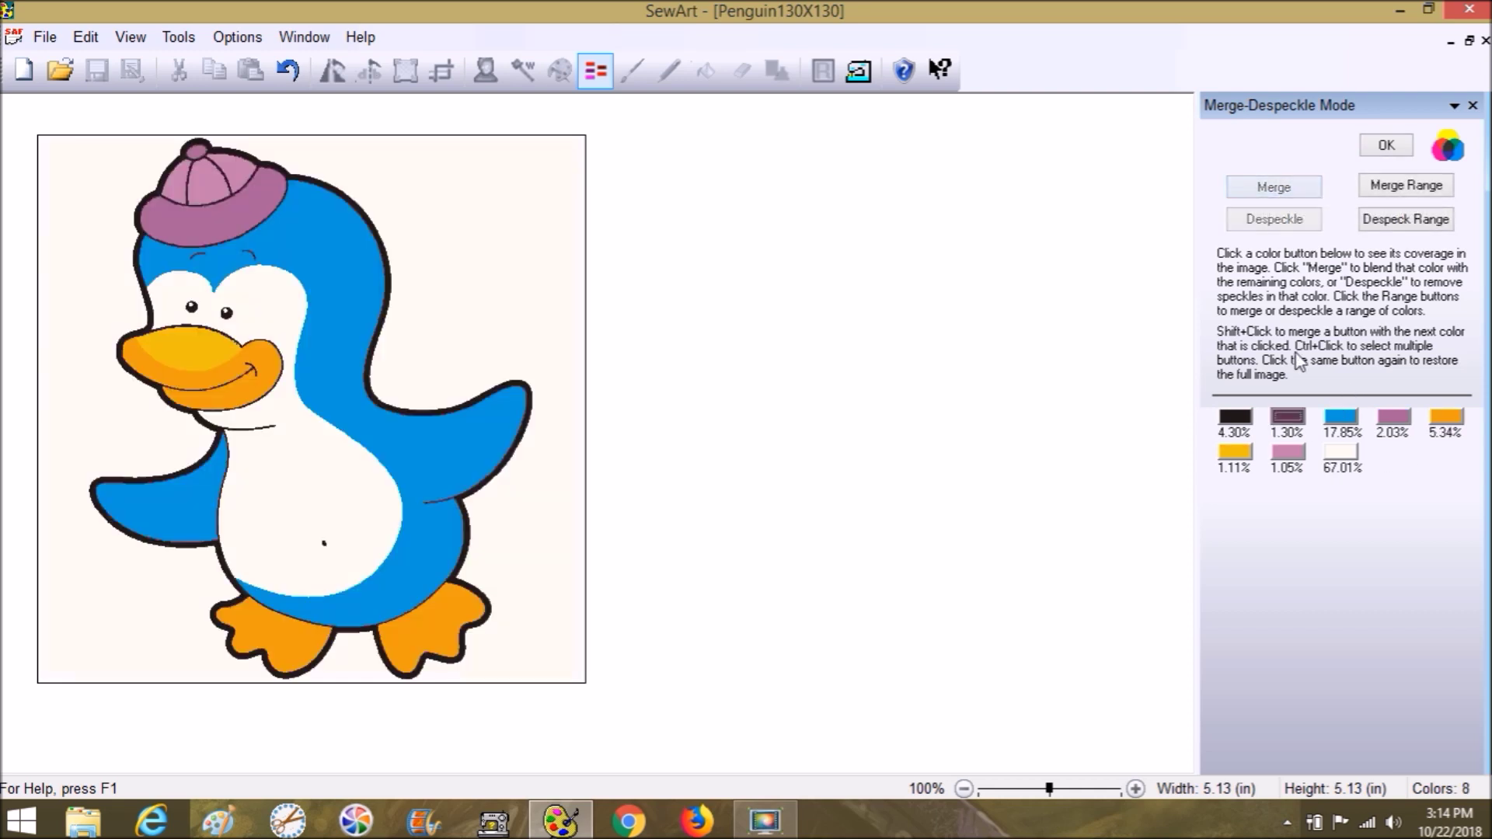
{"action": "left_click", "coordinate": [1273, 188]}
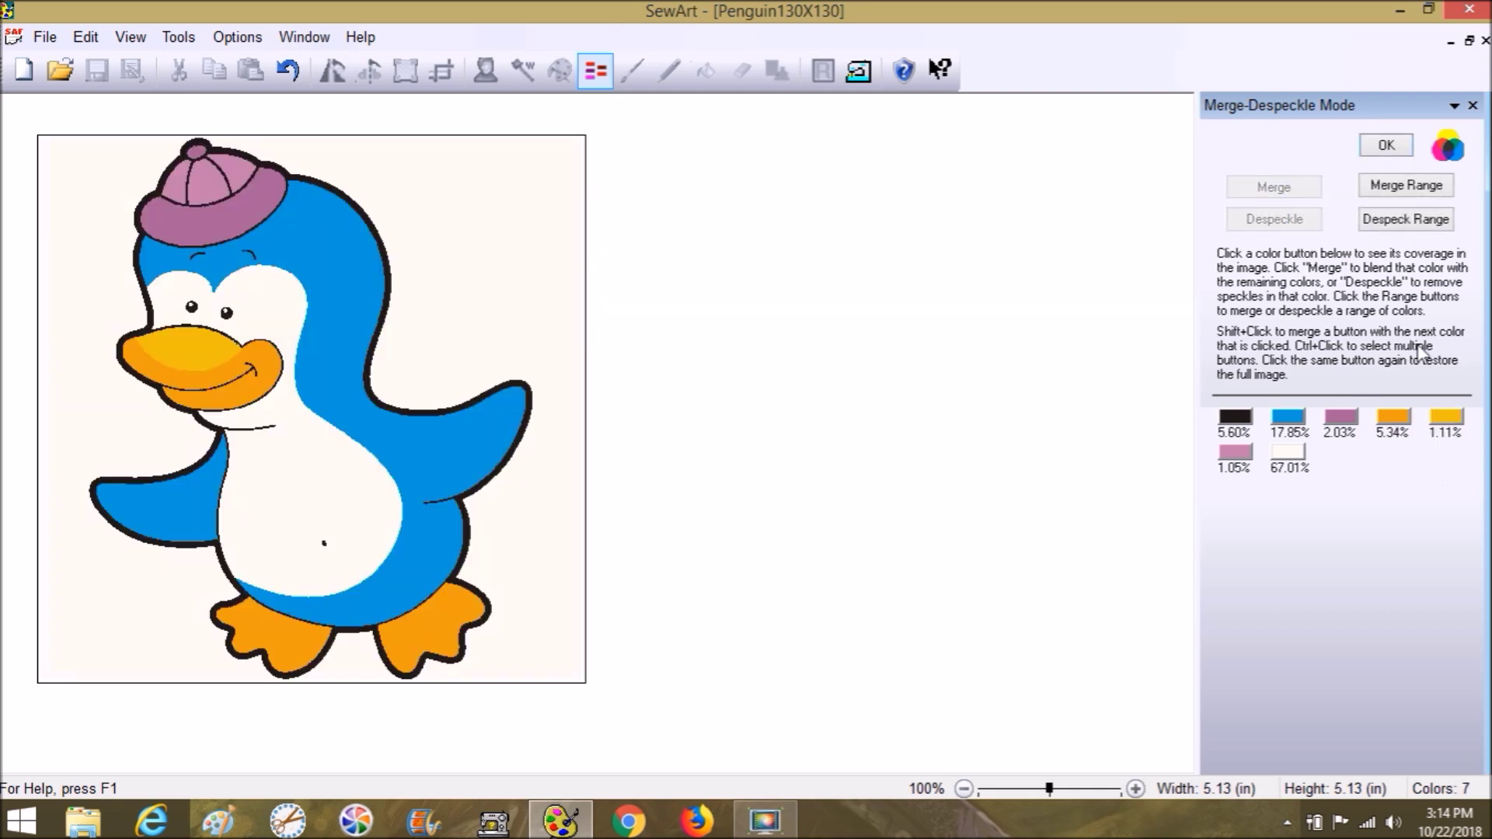
{"action": "left_click", "coordinate": [1386, 145]}
{"action": "left_click", "coordinate": [709, 70]}
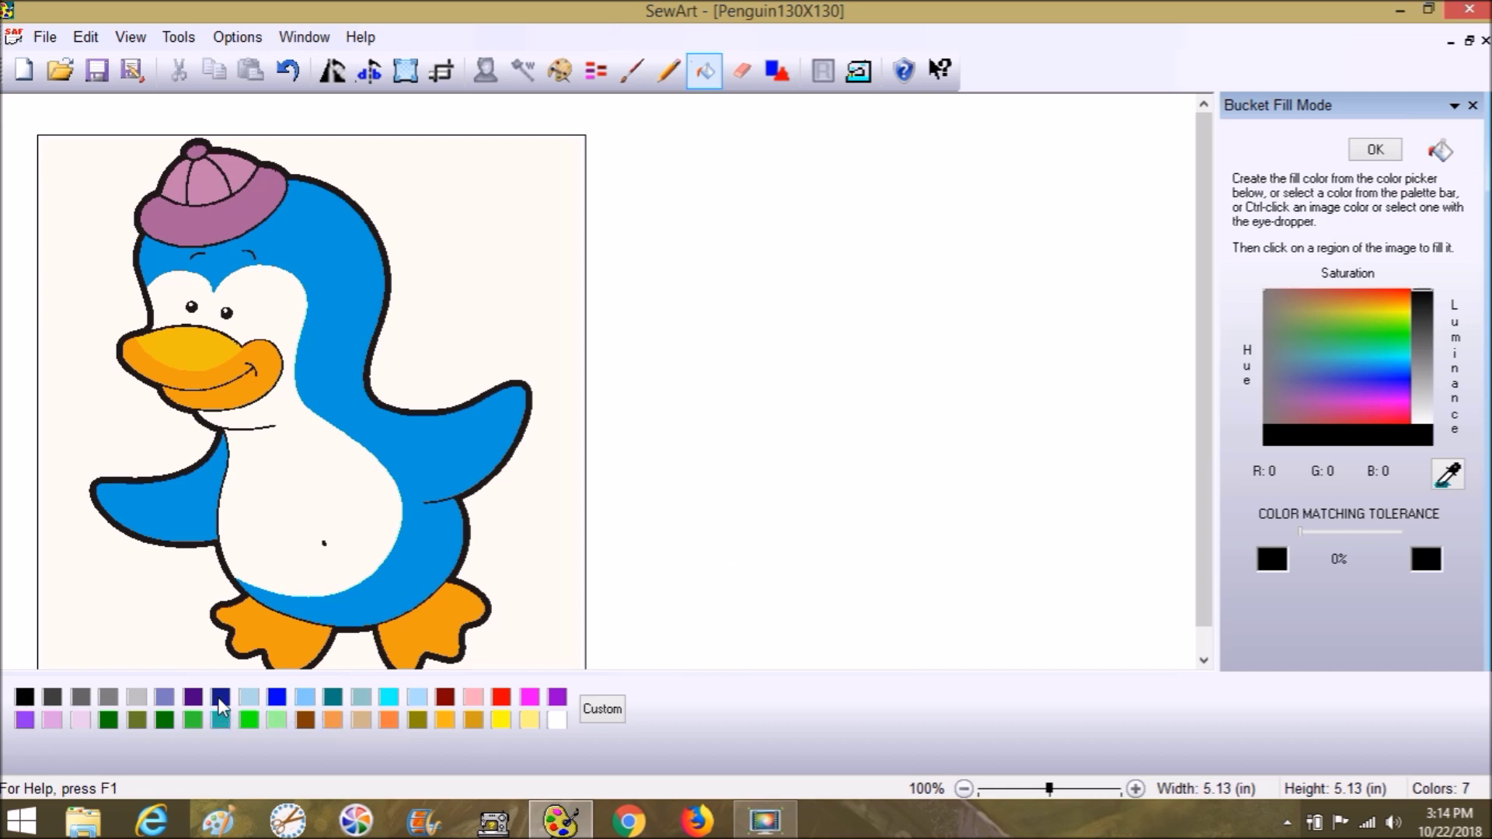
Step: Fill the penguin's body and left wing pure blue, and the hat brim and pompom purple
{"action": "left_click", "coordinate": [278, 698]}
{"action": "left_click", "coordinate": [317, 364]}
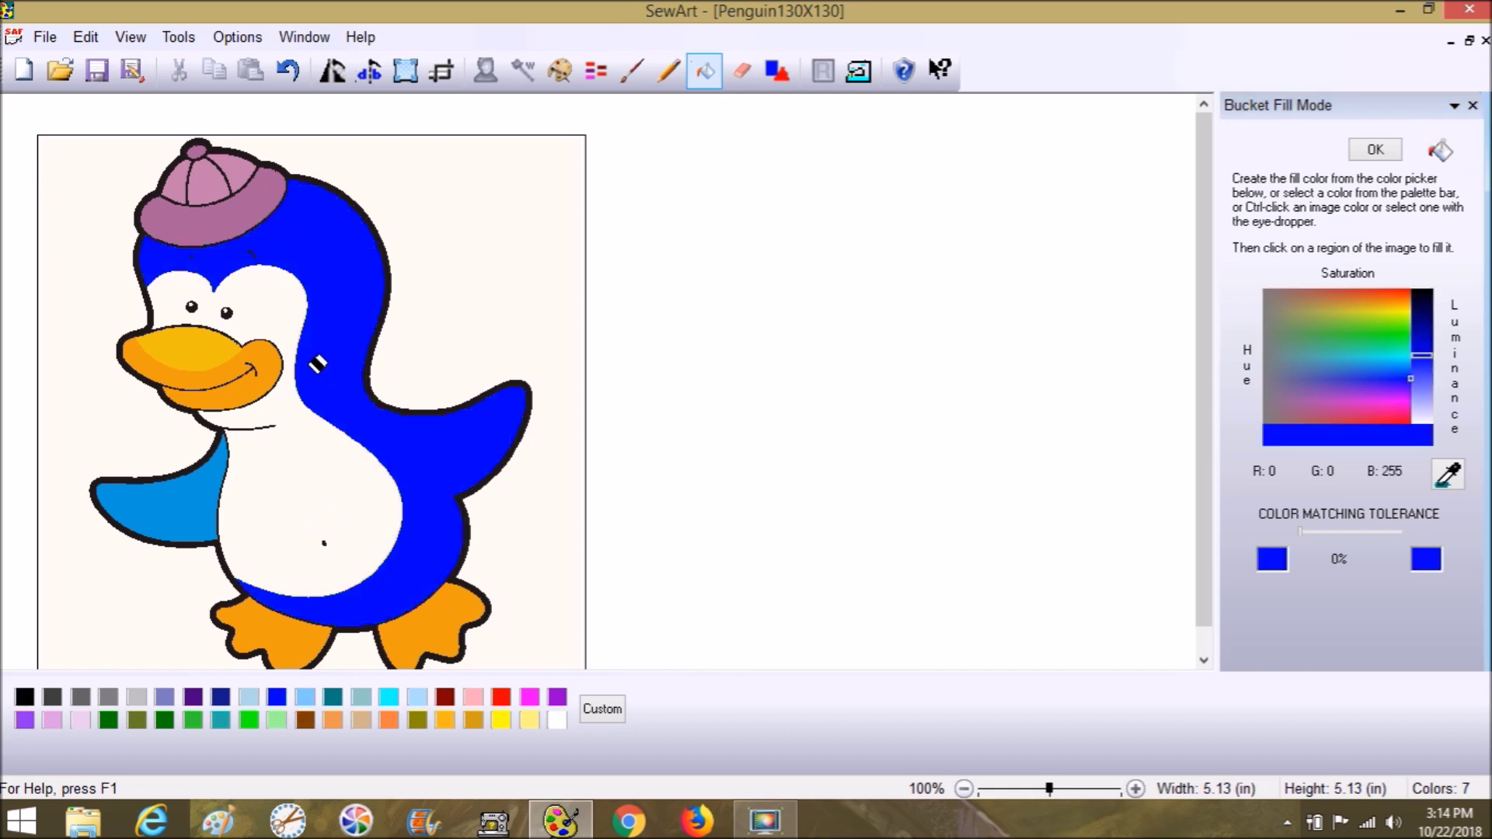
{"action": "left_click", "coordinate": [161, 496]}
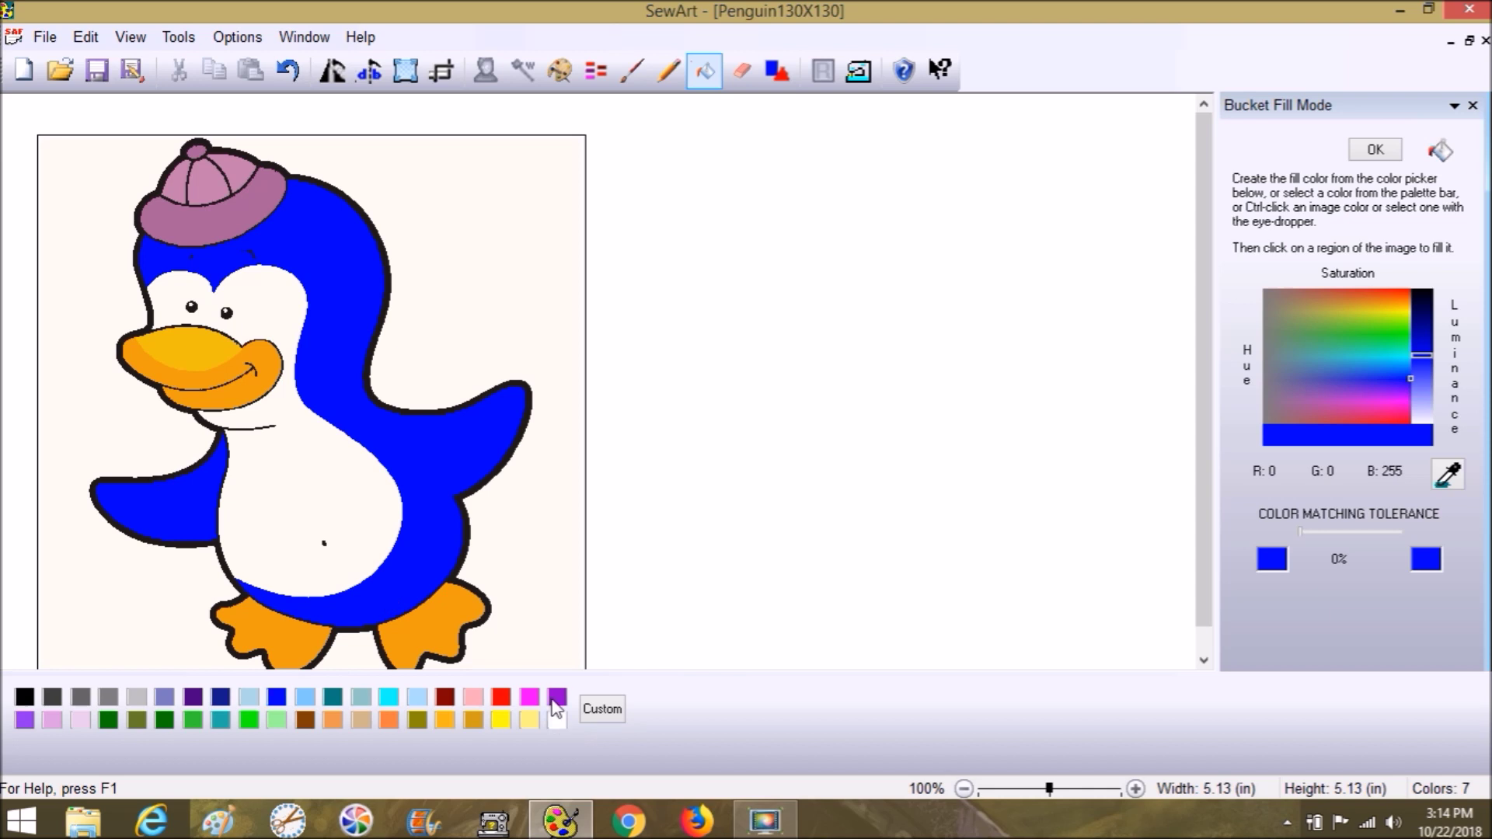
{"action": "left_click", "coordinate": [557, 697]}
{"action": "left_click", "coordinate": [237, 209]}
{"action": "left_click", "coordinate": [195, 148]}
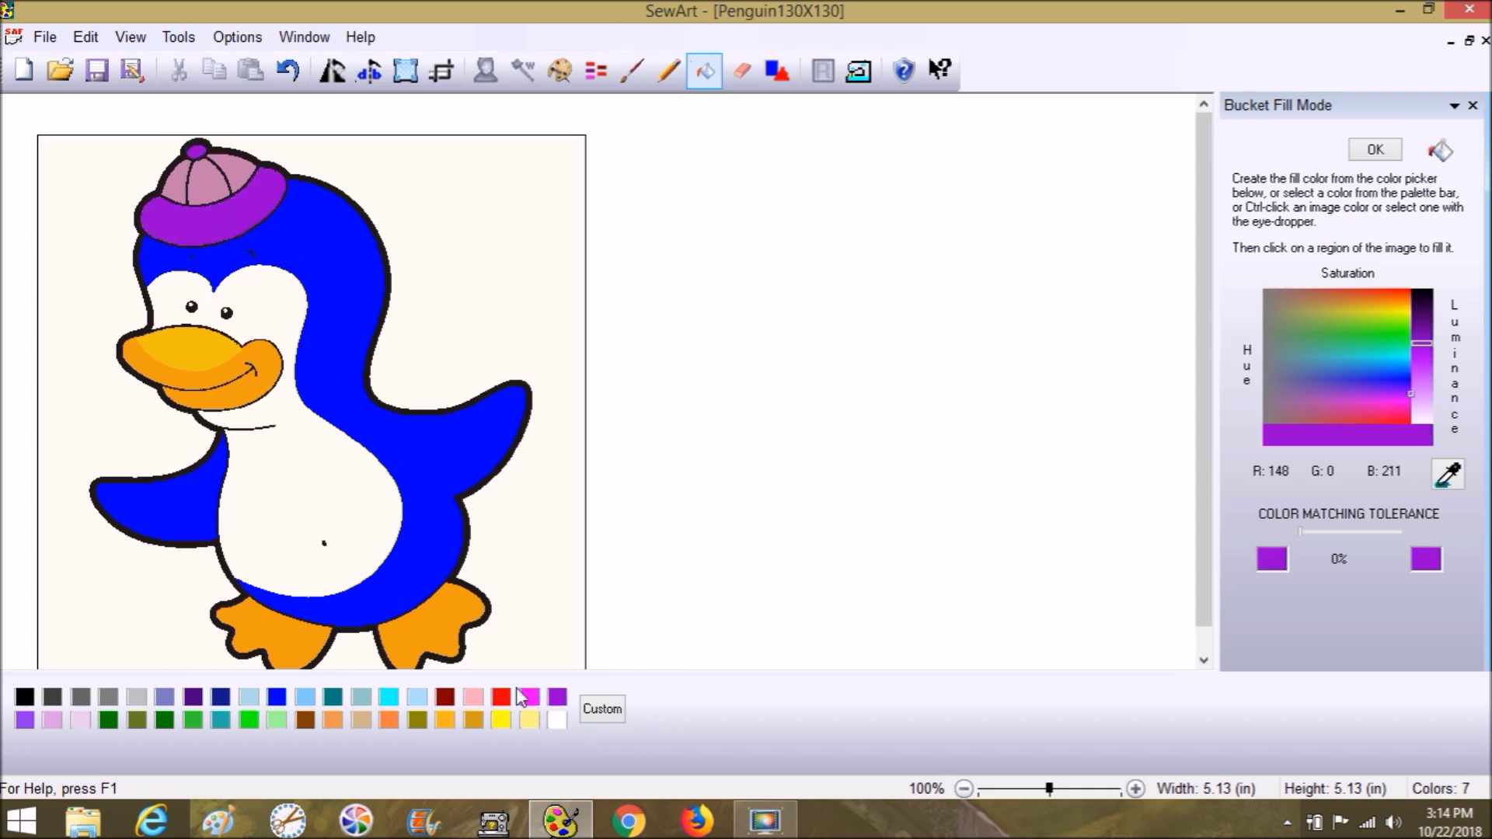
Step: Fill the three hat panels magenta, and both feet and the lower beak dark gold
{"action": "left_click", "coordinate": [530, 696]}
{"action": "left_click", "coordinate": [232, 164]}
{"action": "left_click", "coordinate": [202, 178]}
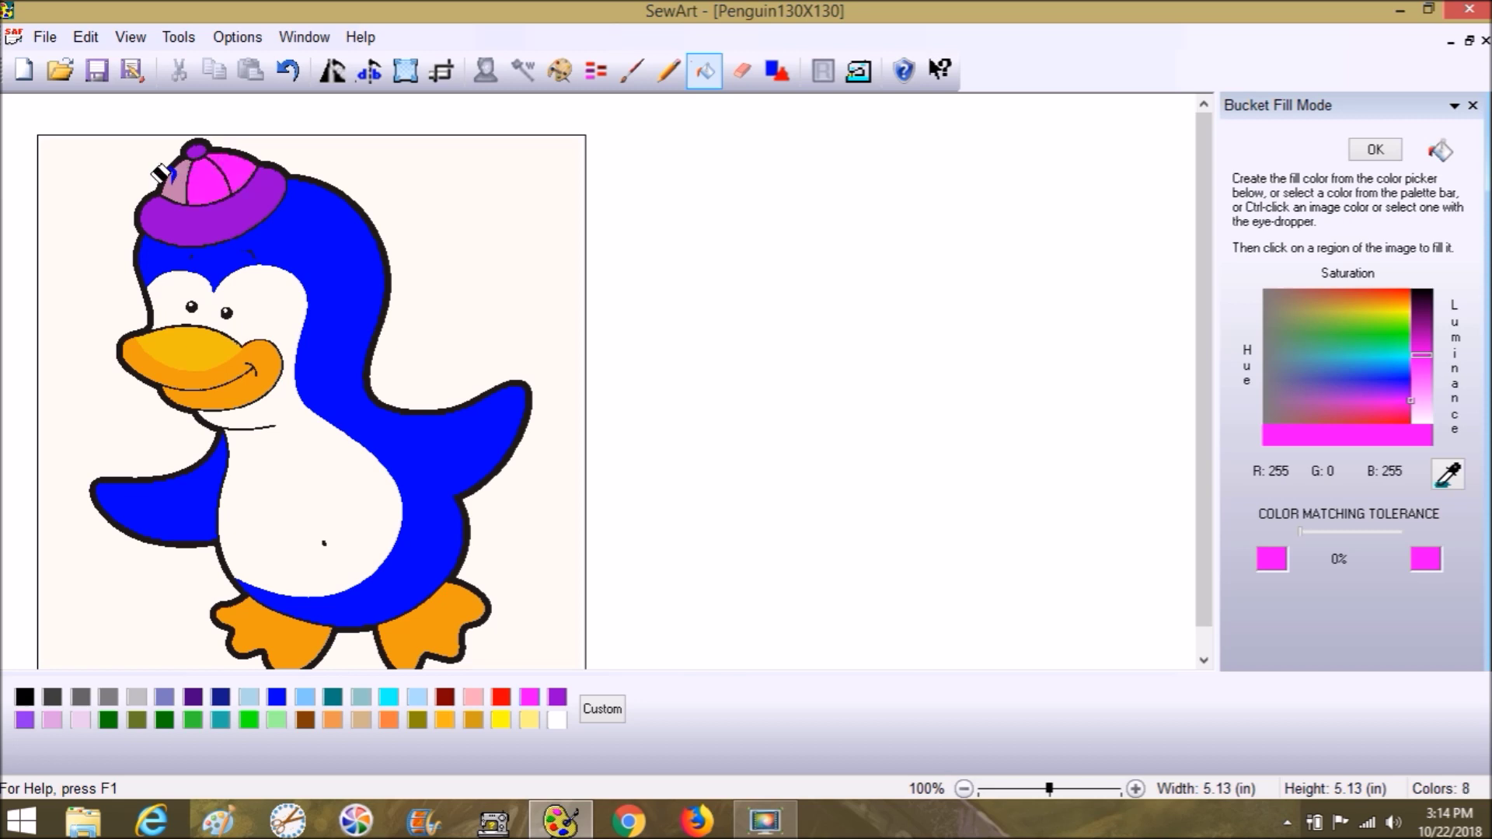
{"action": "left_click", "coordinate": [171, 181]}
{"action": "left_click", "coordinate": [475, 721]}
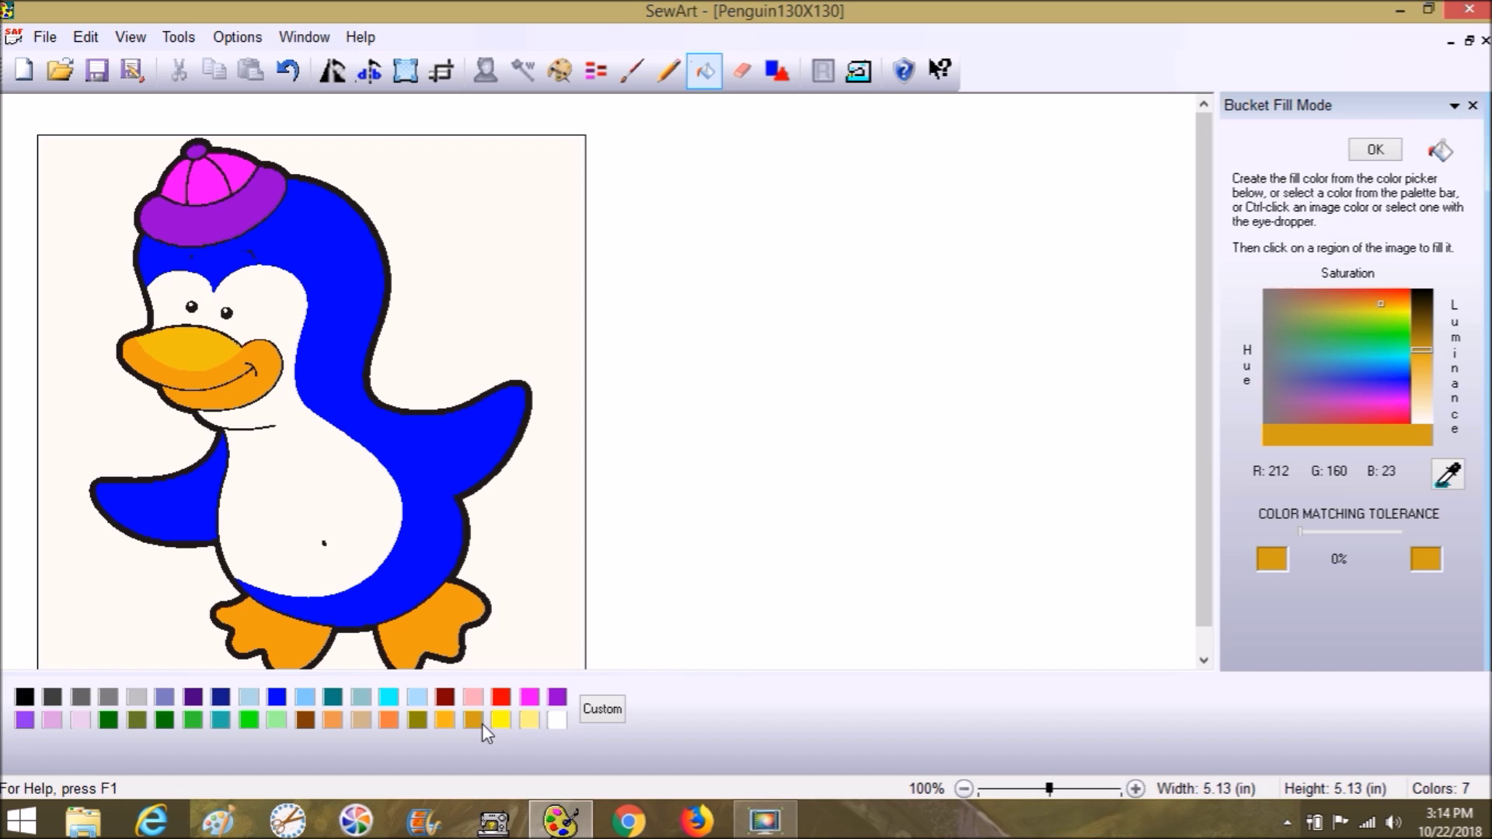
{"action": "left_click", "coordinate": [416, 622]}
{"action": "left_click", "coordinate": [272, 628]}
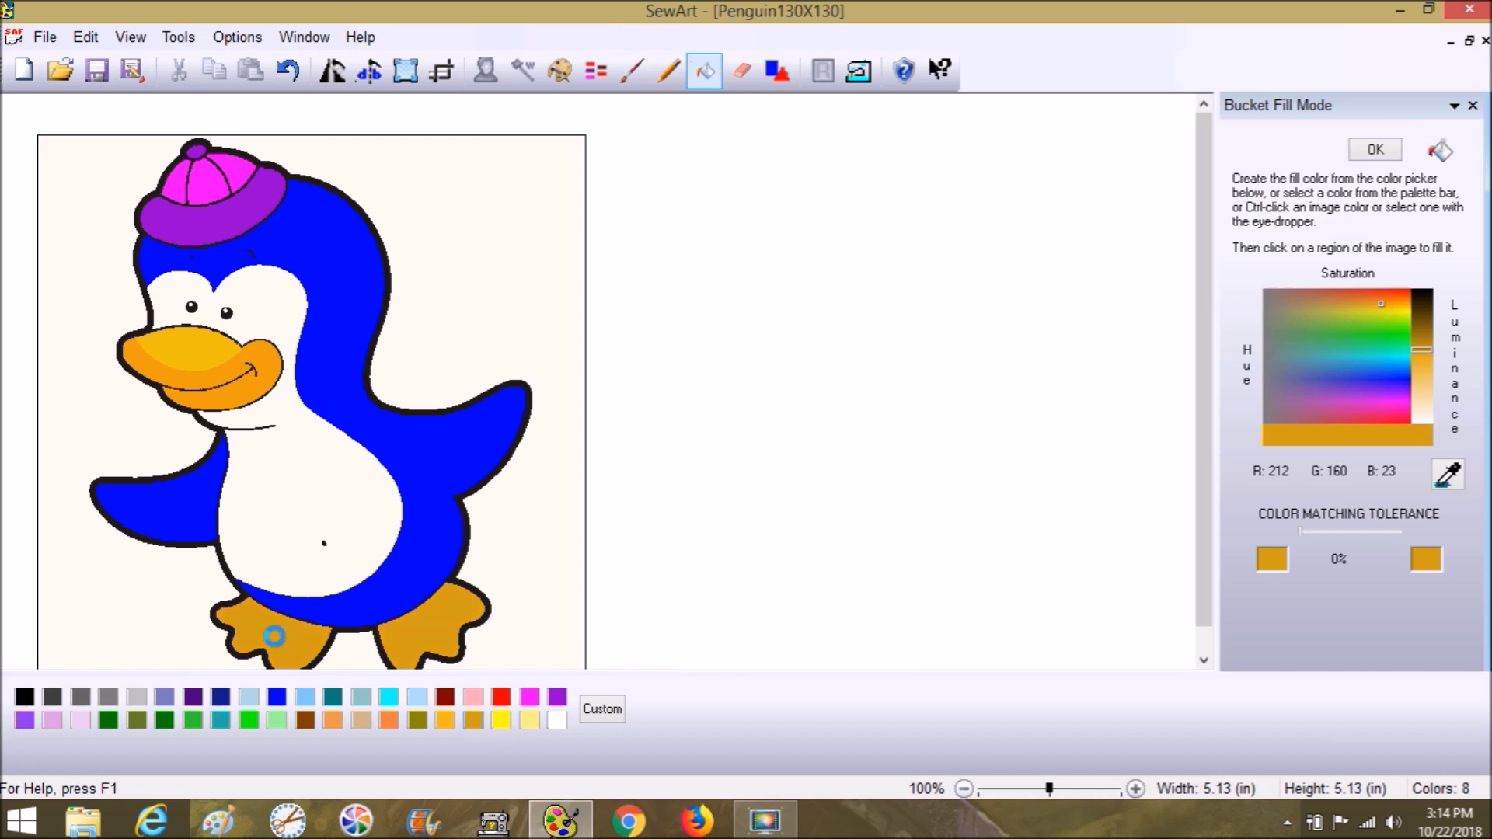
{"action": "left_click", "coordinate": [212, 386]}
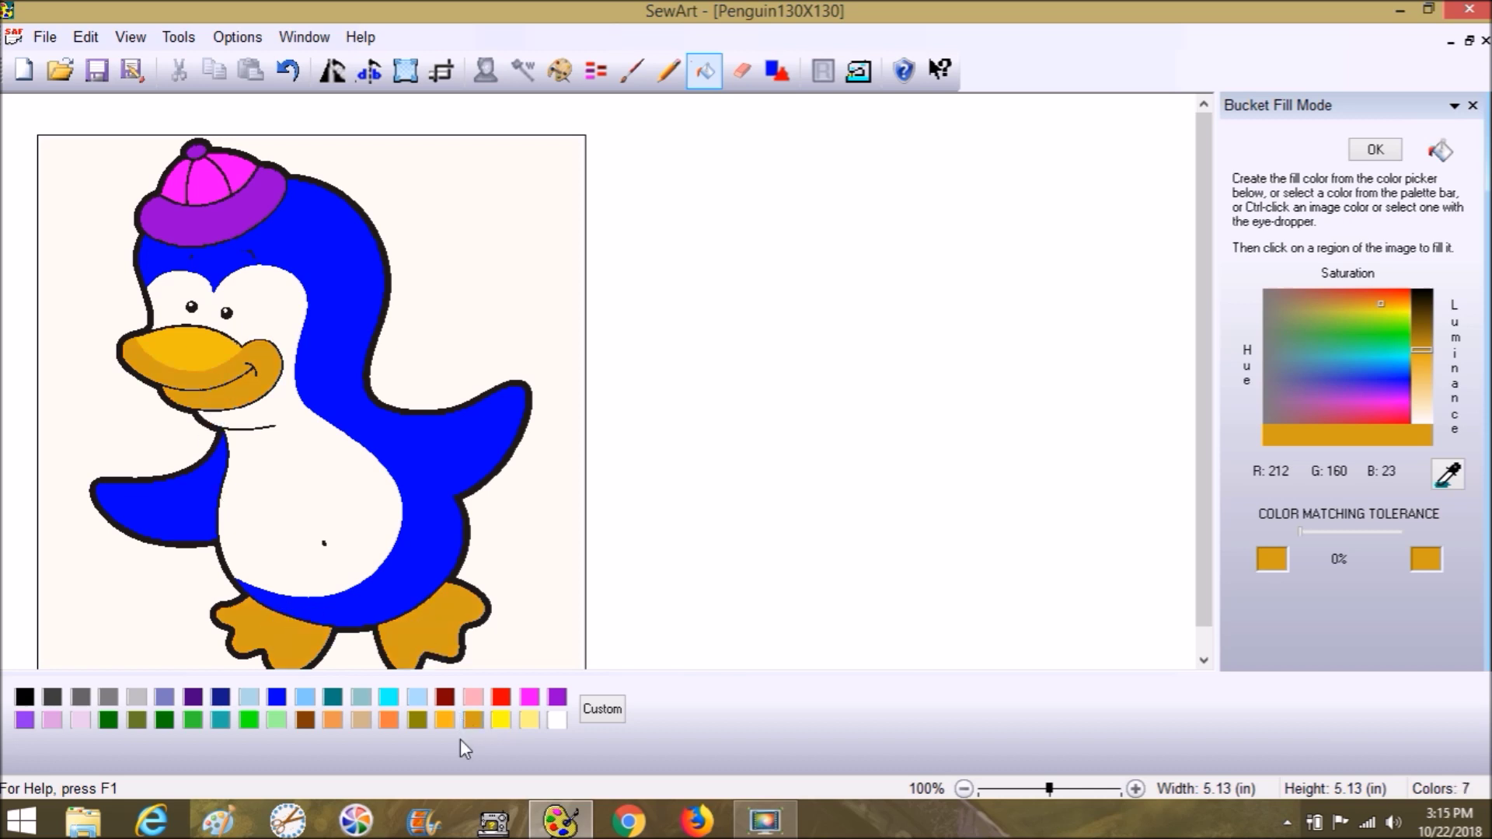
Step: Fill the background on both sides of the penguin red, then close Bucket Fill
{"action": "left_click", "coordinate": [501, 721]}
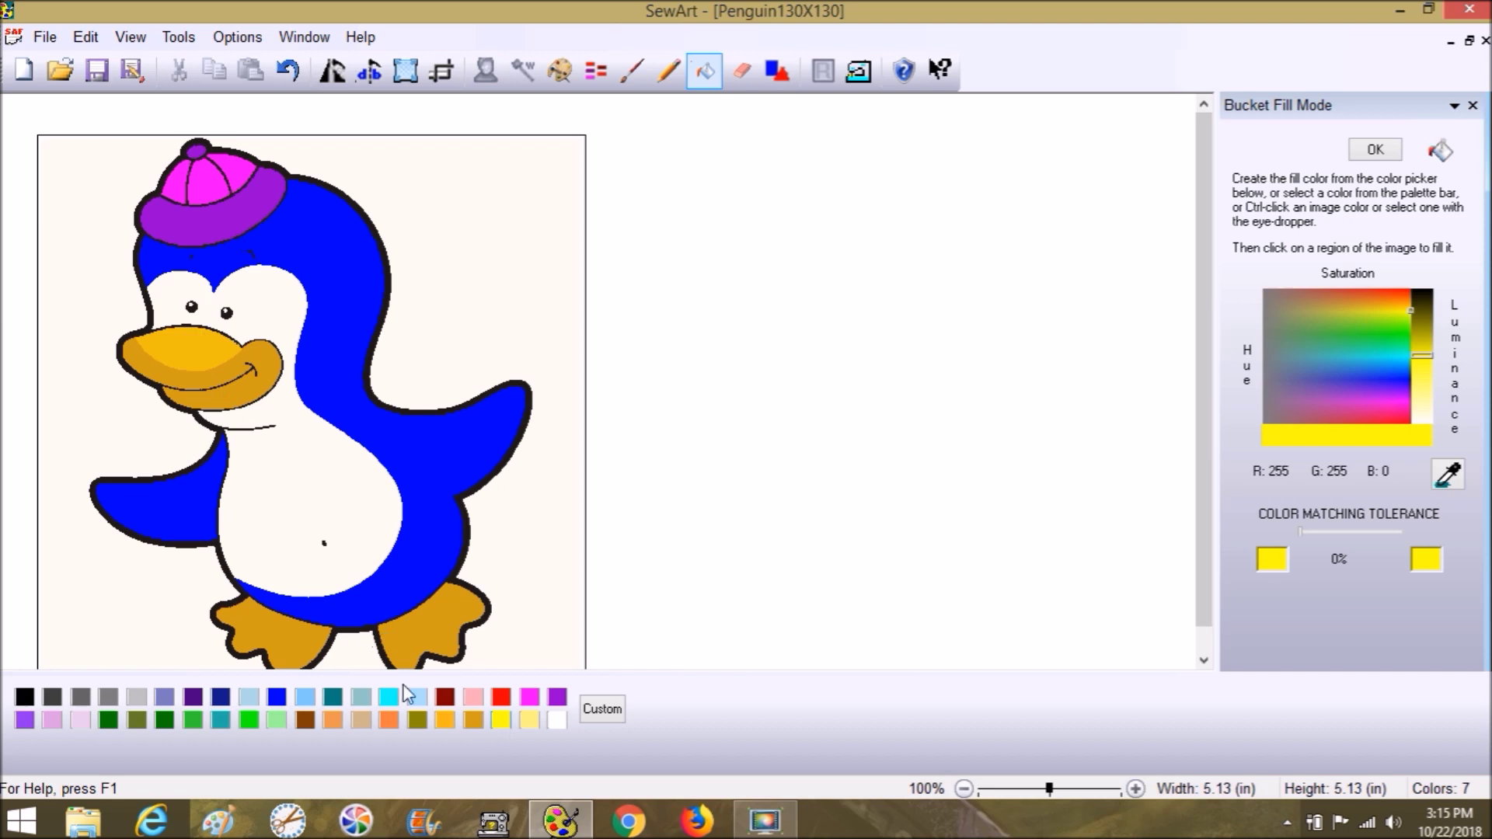
{"action": "left_click", "coordinate": [444, 721]}
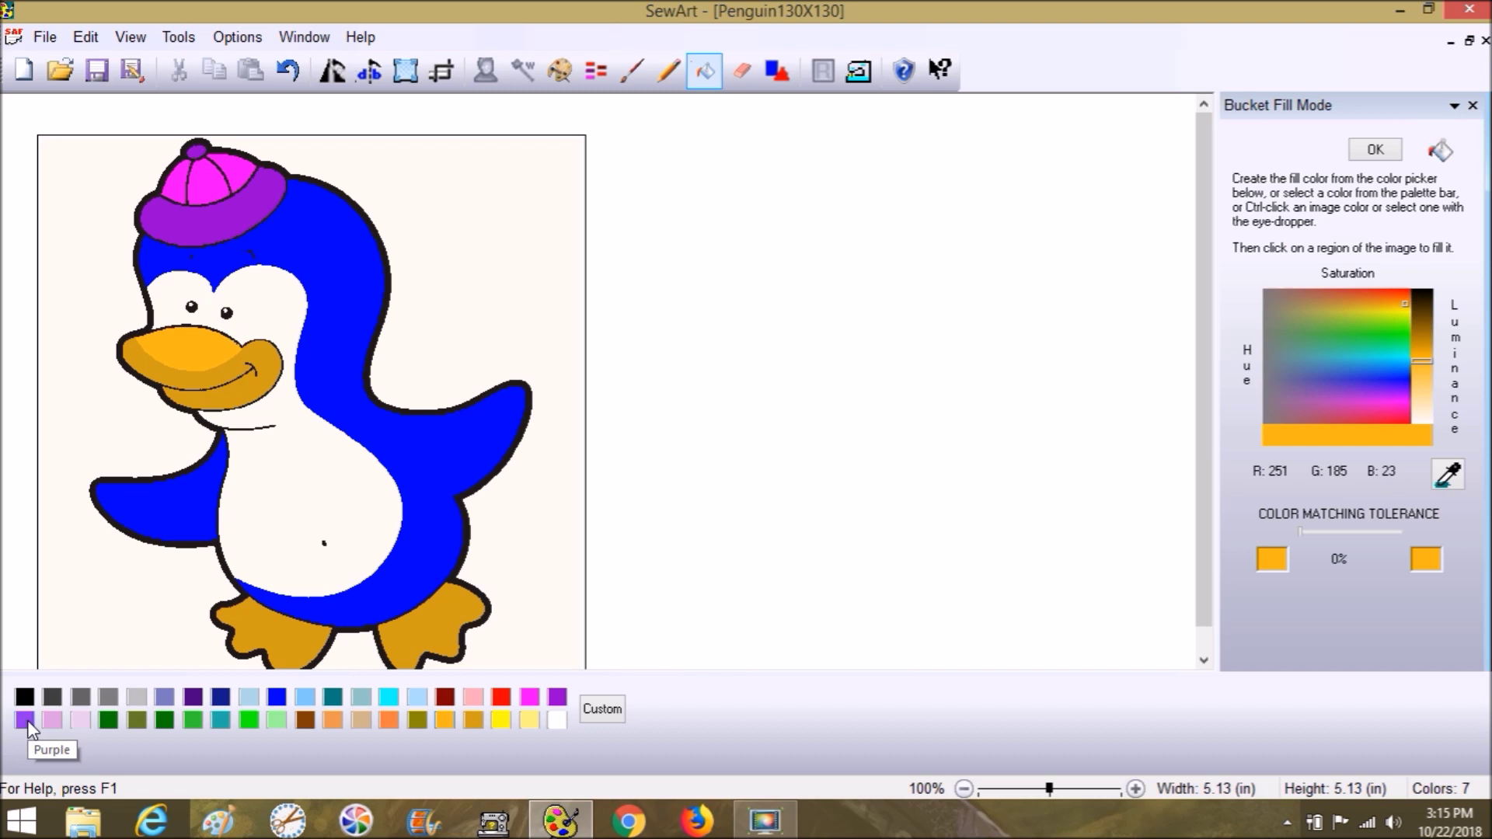
{"action": "left_click", "coordinate": [501, 697]}
{"action": "left_click", "coordinate": [521, 556]}
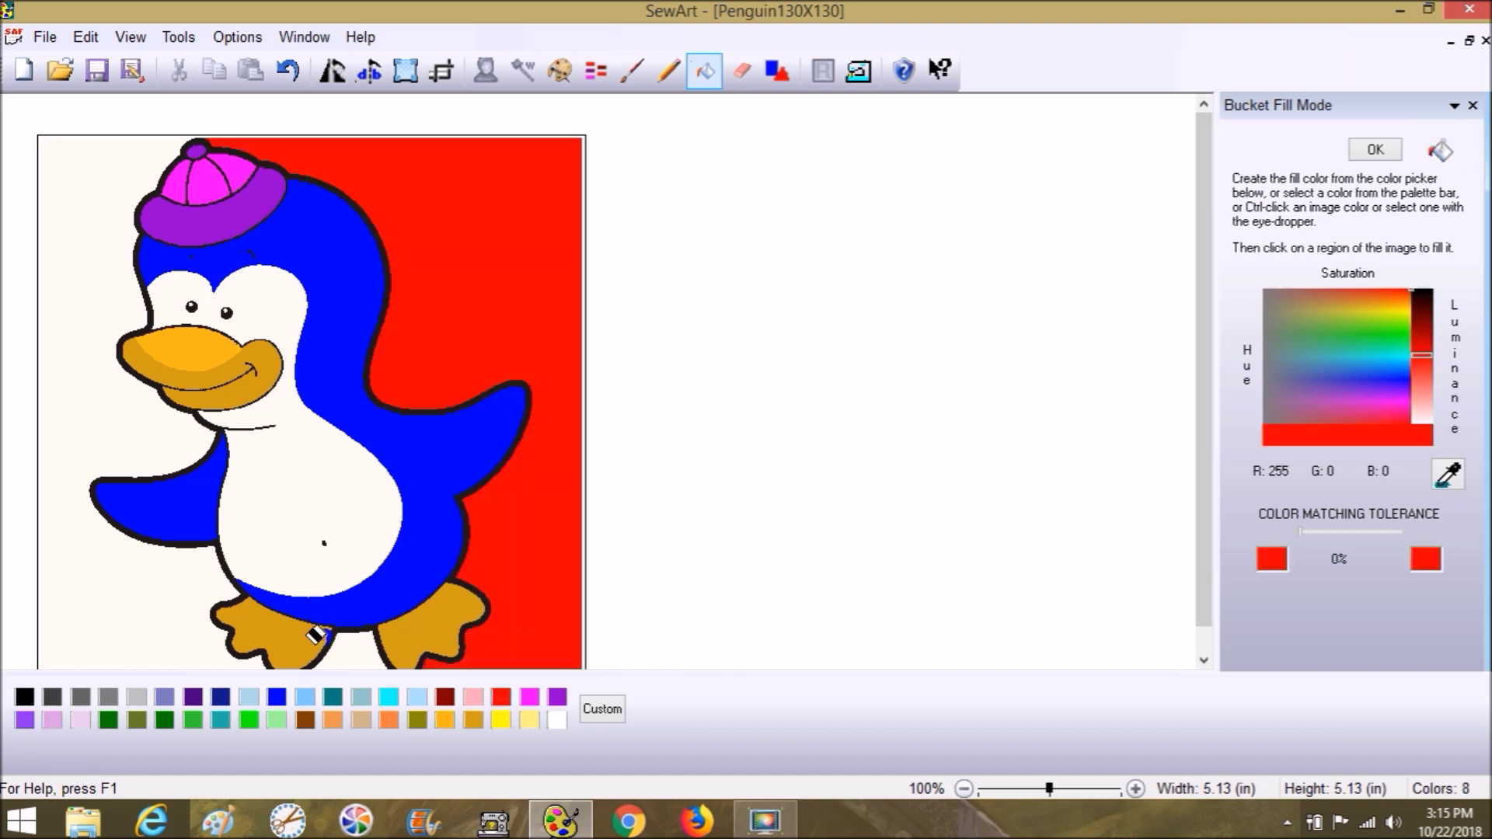
{"action": "left_click", "coordinate": [141, 637]}
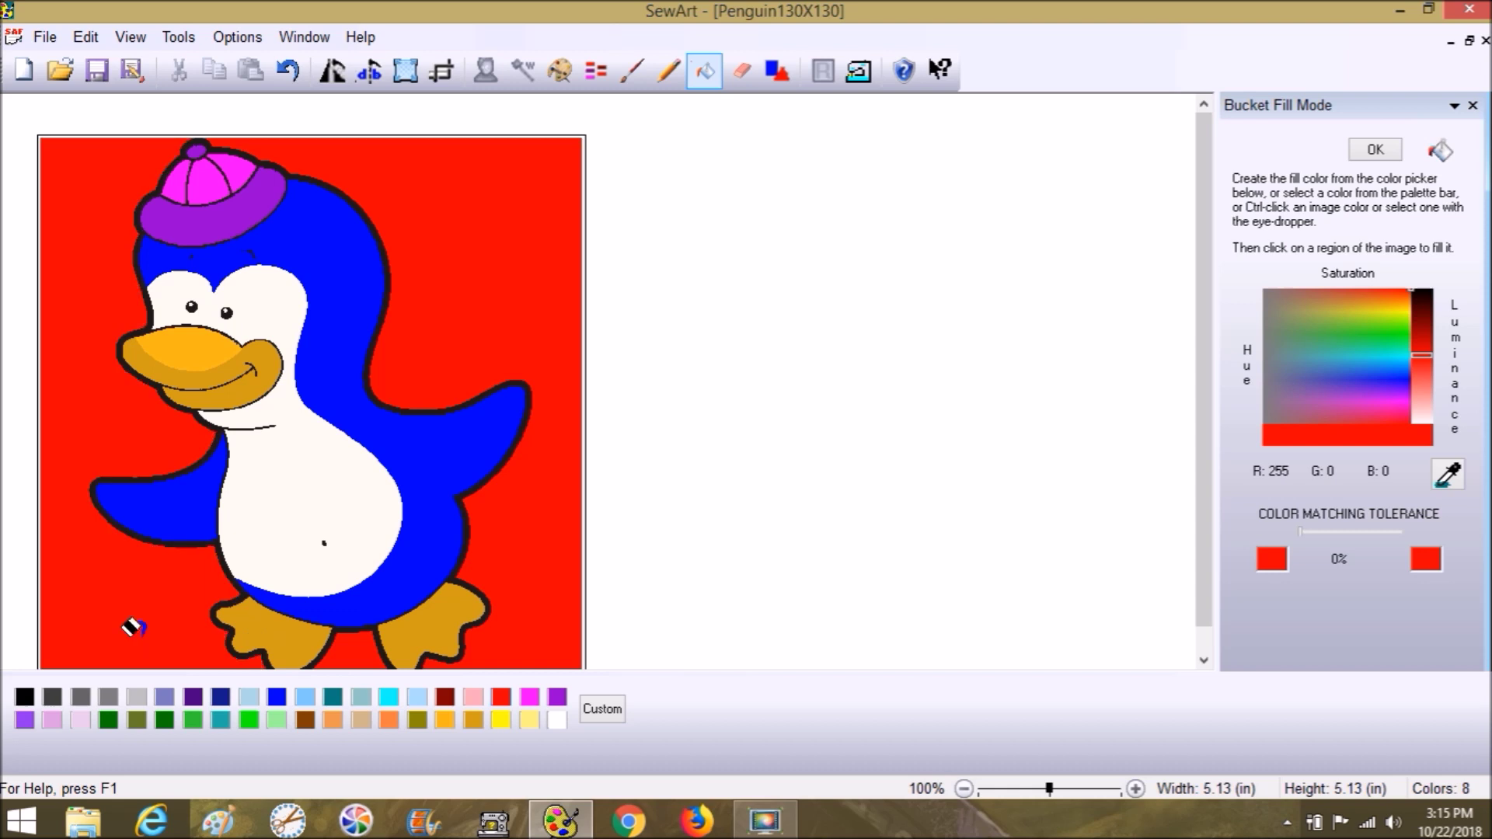
{"action": "left_click", "coordinate": [704, 70]}
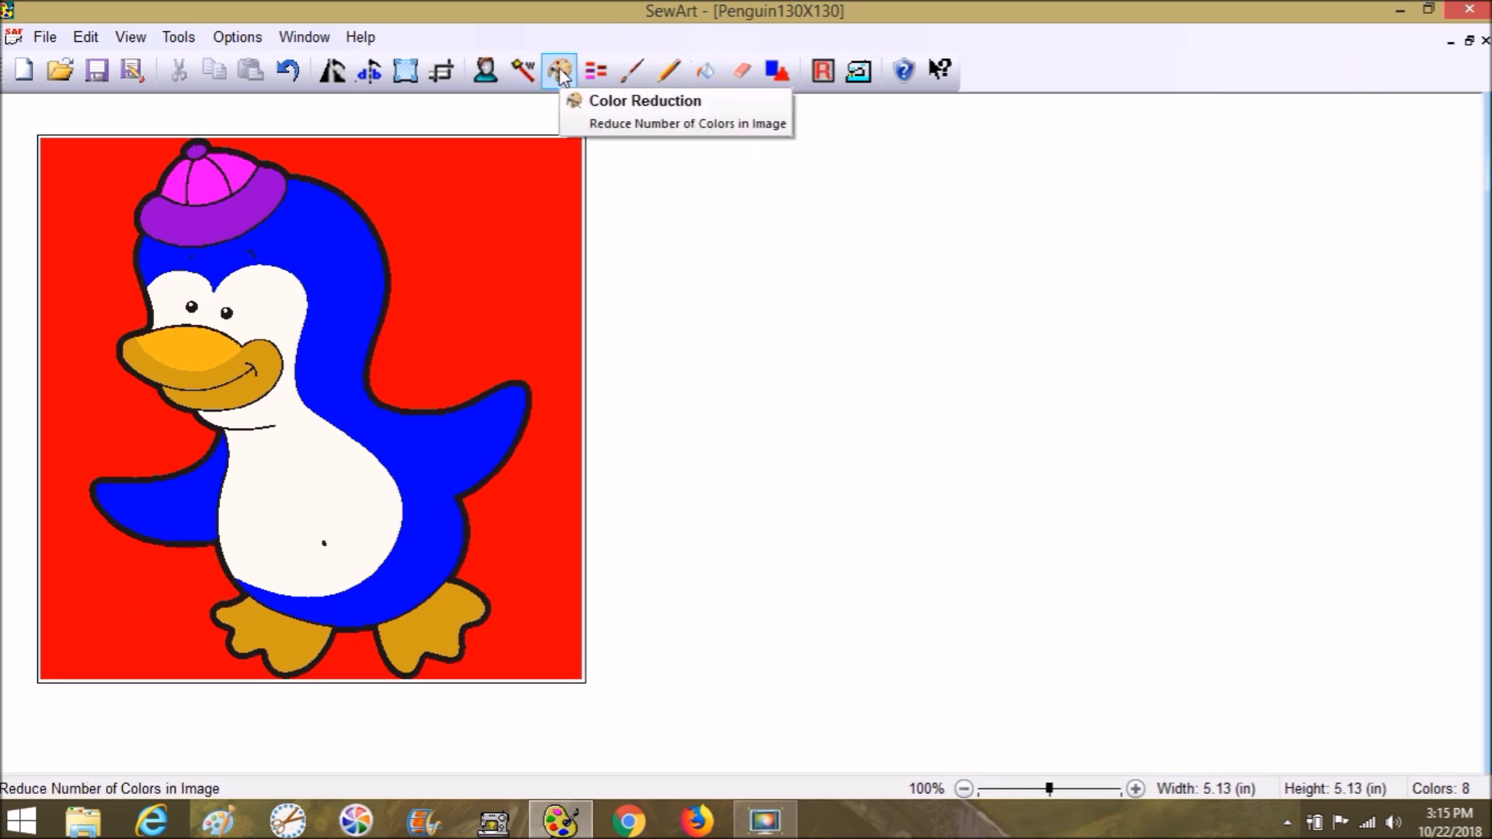
{"action": "left_click", "coordinate": [595, 73]}
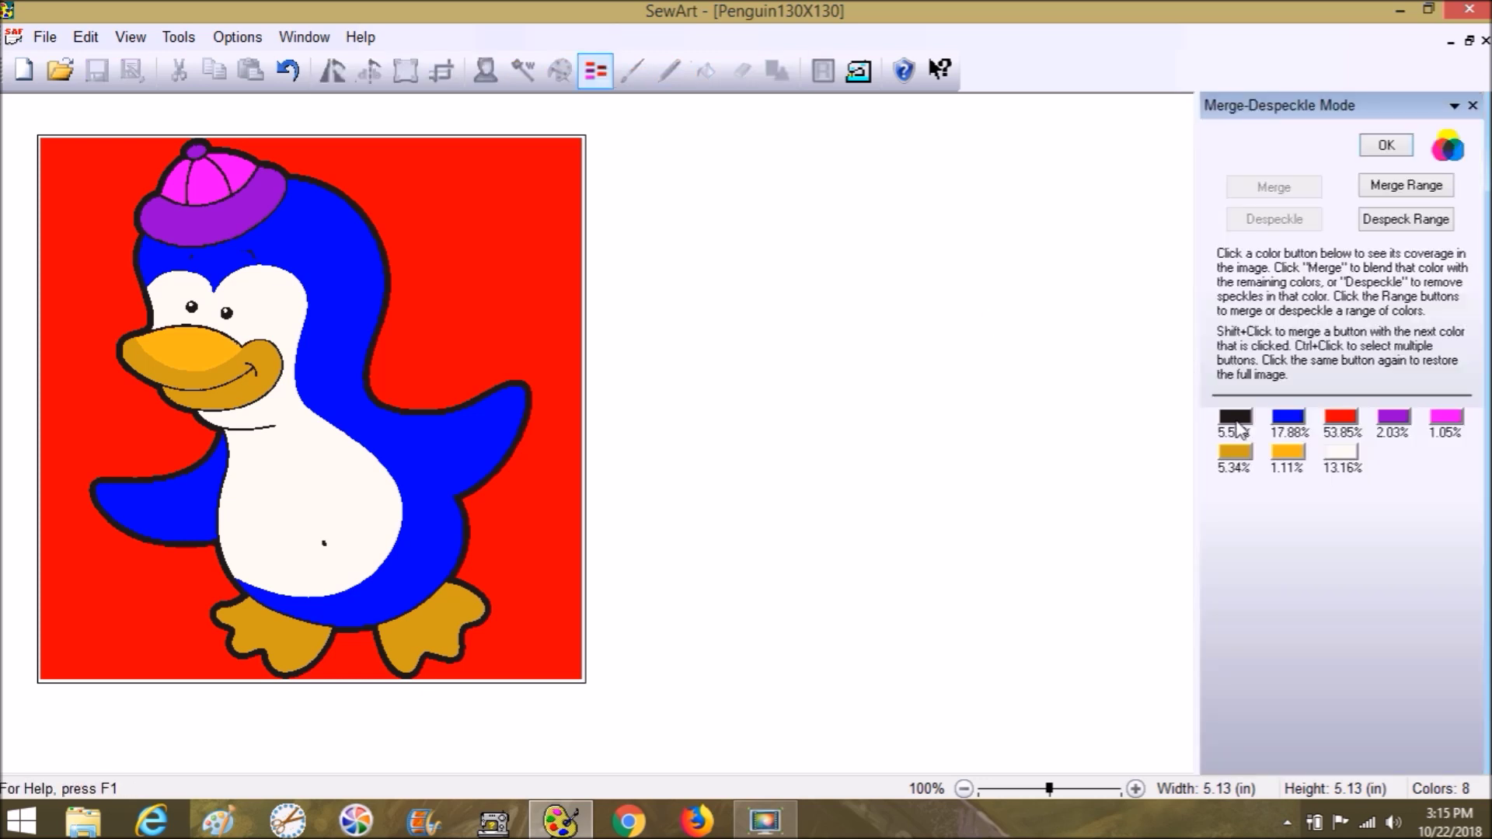
{"action": "left_click", "coordinate": [1235, 418]}
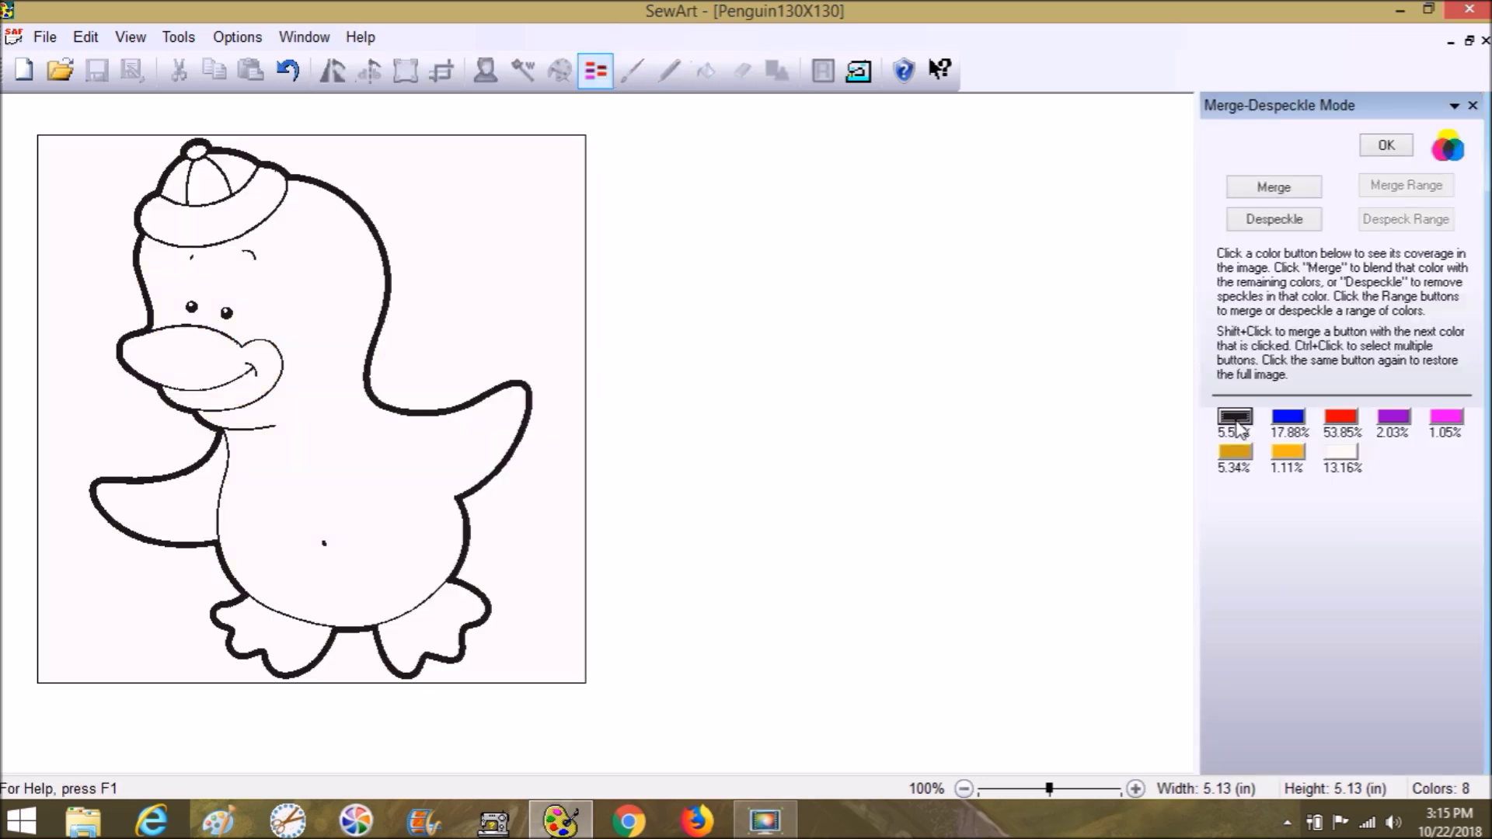
{"action": "left_click", "coordinate": [1289, 420]}
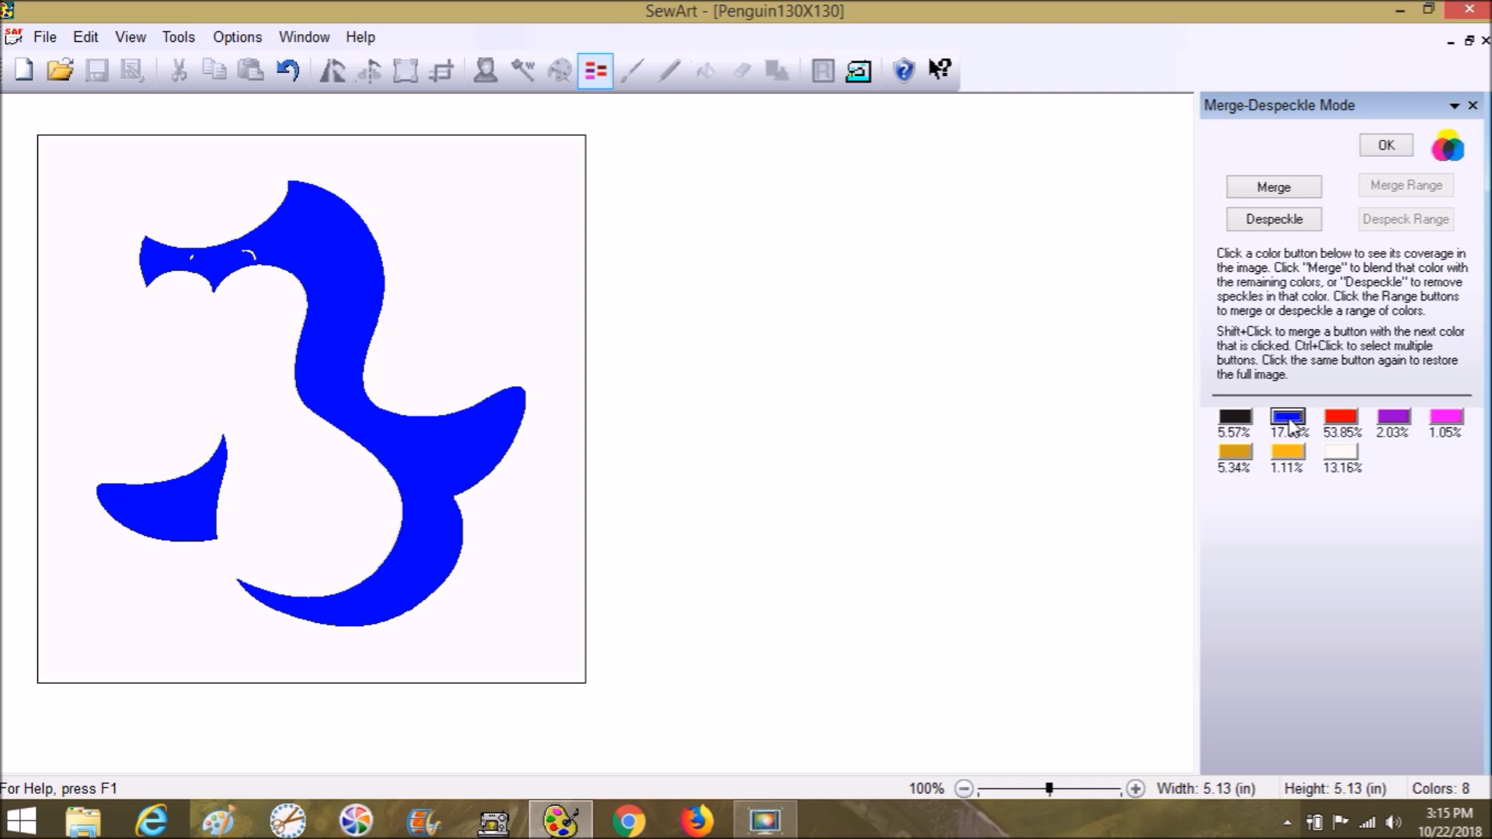
{"action": "left_click", "coordinate": [1340, 418]}
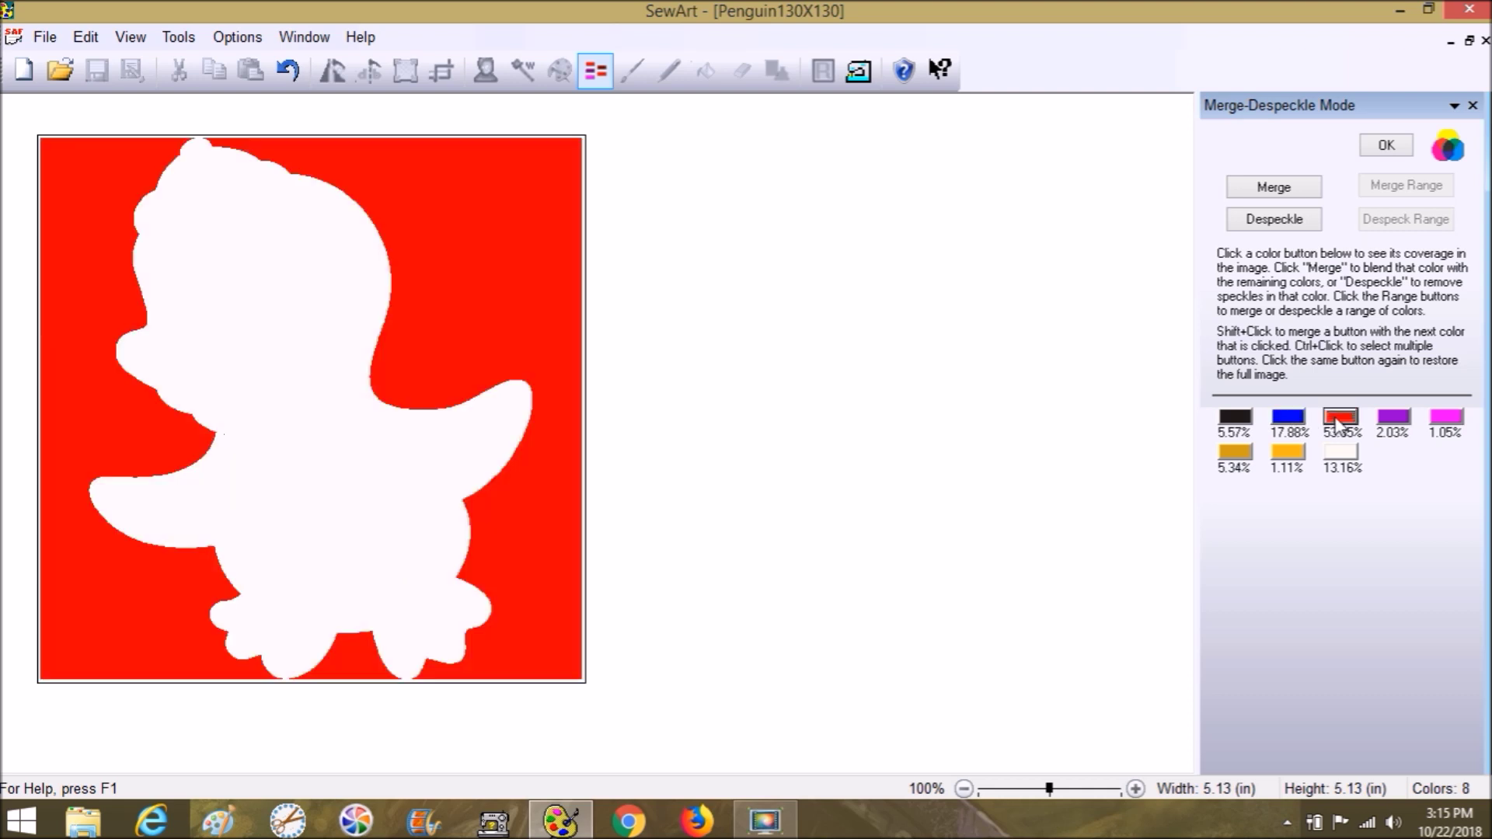
{"action": "left_click", "coordinate": [1393, 424]}
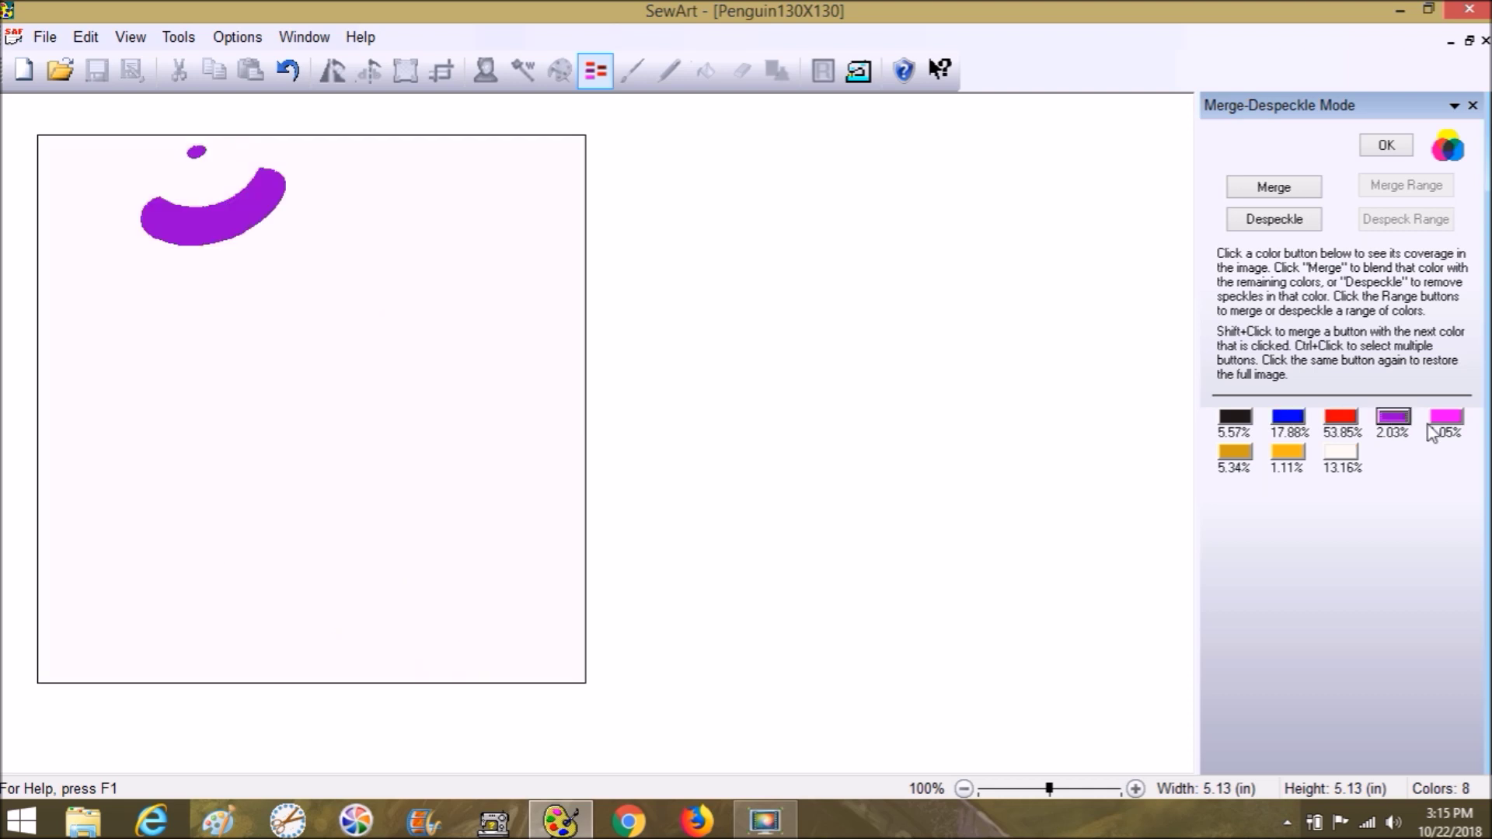
{"action": "left_click", "coordinate": [1439, 424]}
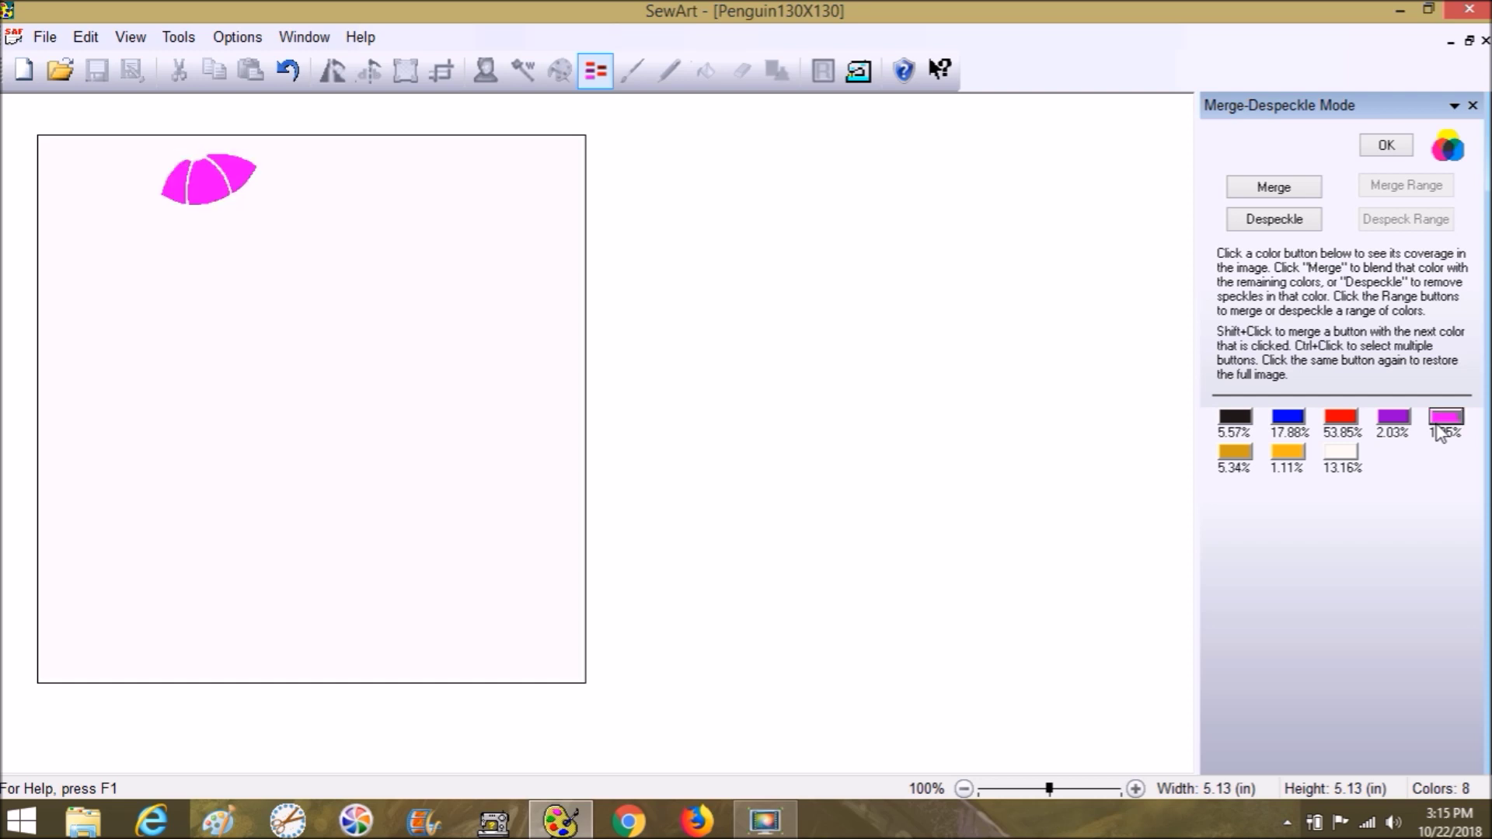
{"action": "left_click", "coordinate": [1234, 455]}
{"action": "left_click", "coordinate": [1287, 457]}
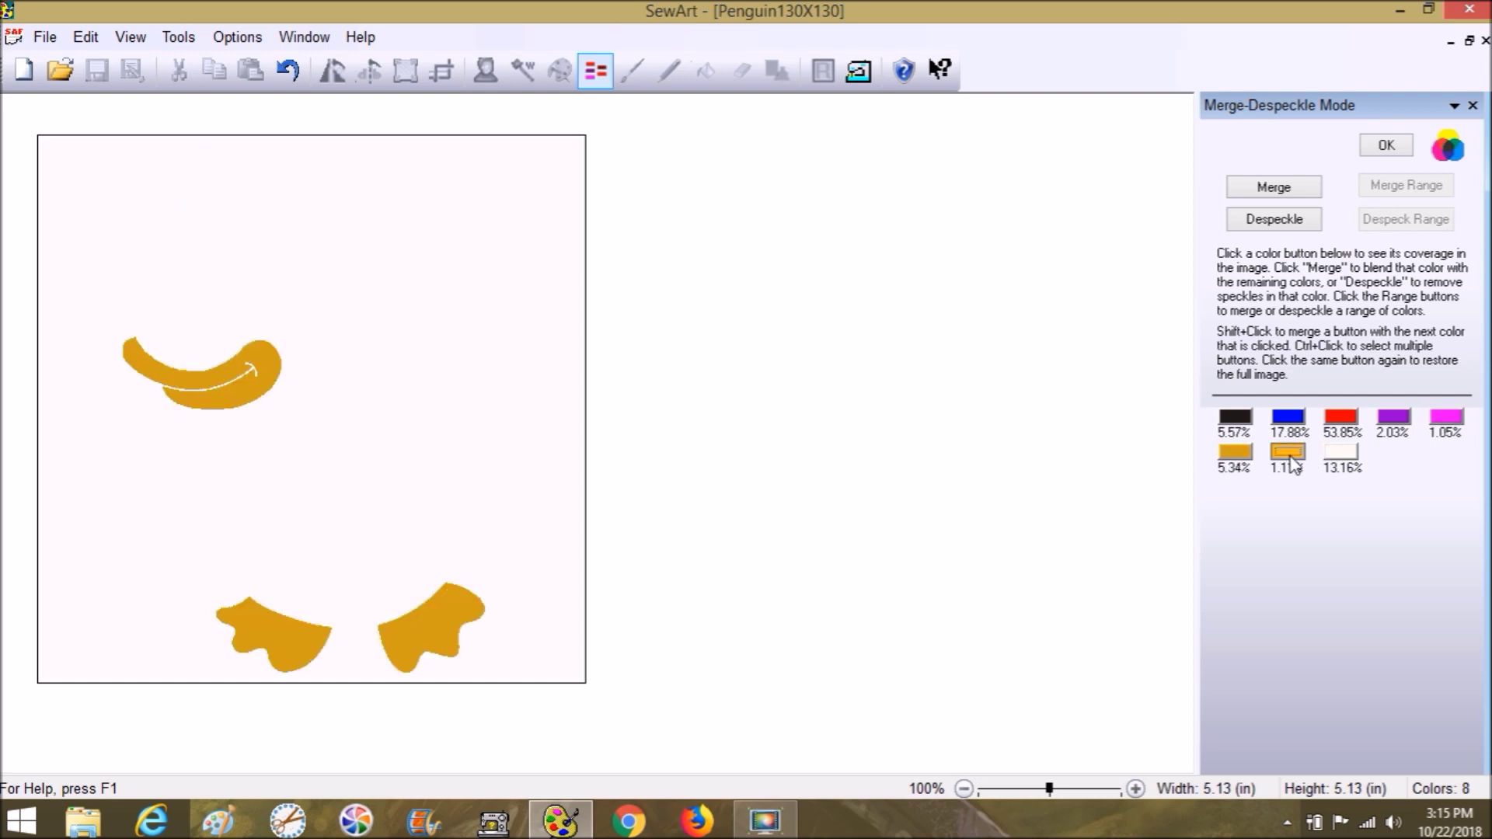
{"action": "left_click", "coordinate": [1342, 462]}
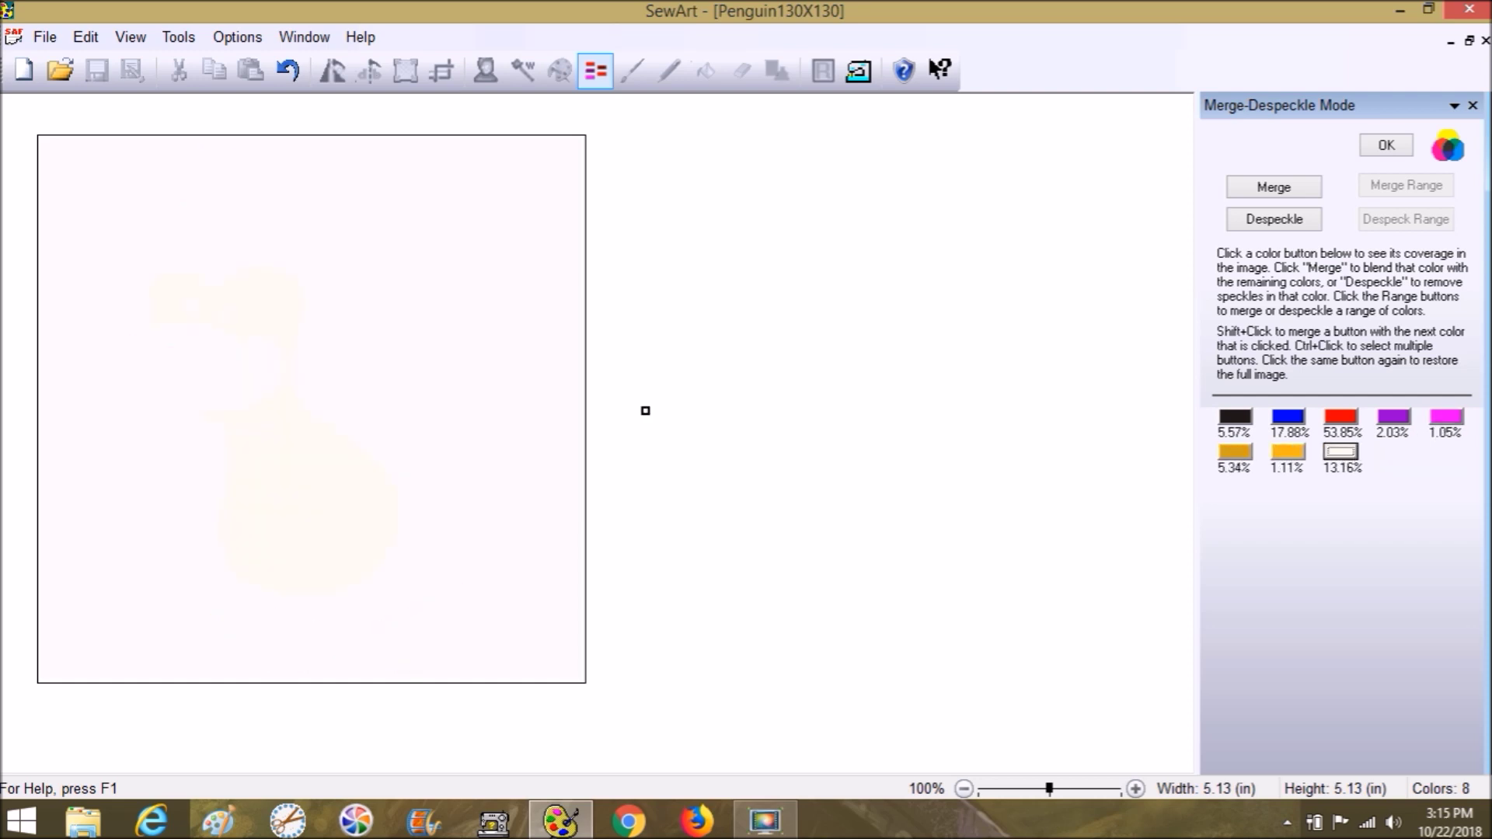
{"action": "left_click", "coordinate": [596, 71]}
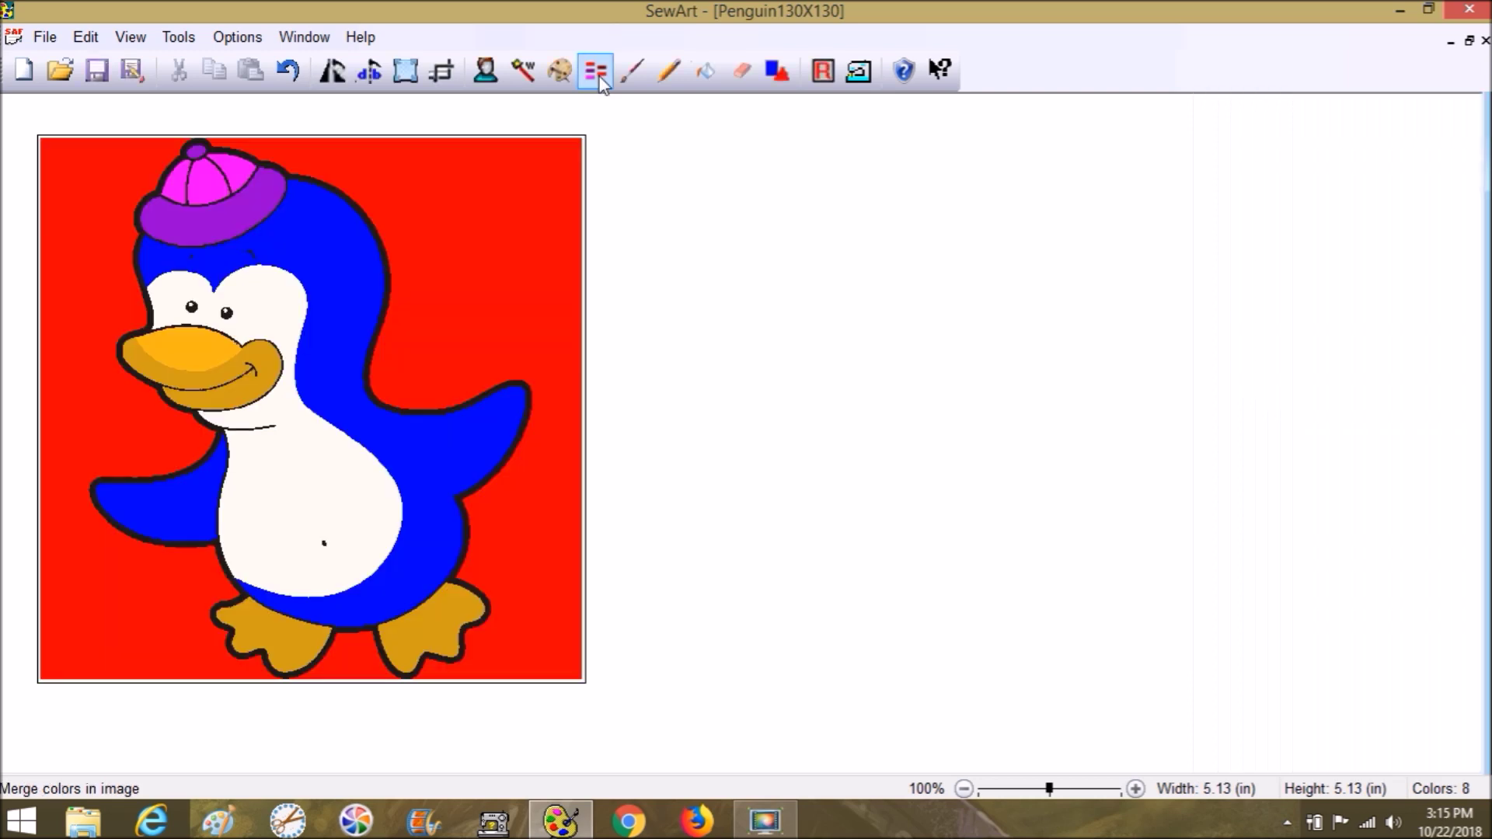
Step: Auto-sew the image with the red background set as the transparent colour, producing 20 stitch stops
{"action": "left_click", "coordinate": [865, 79]}
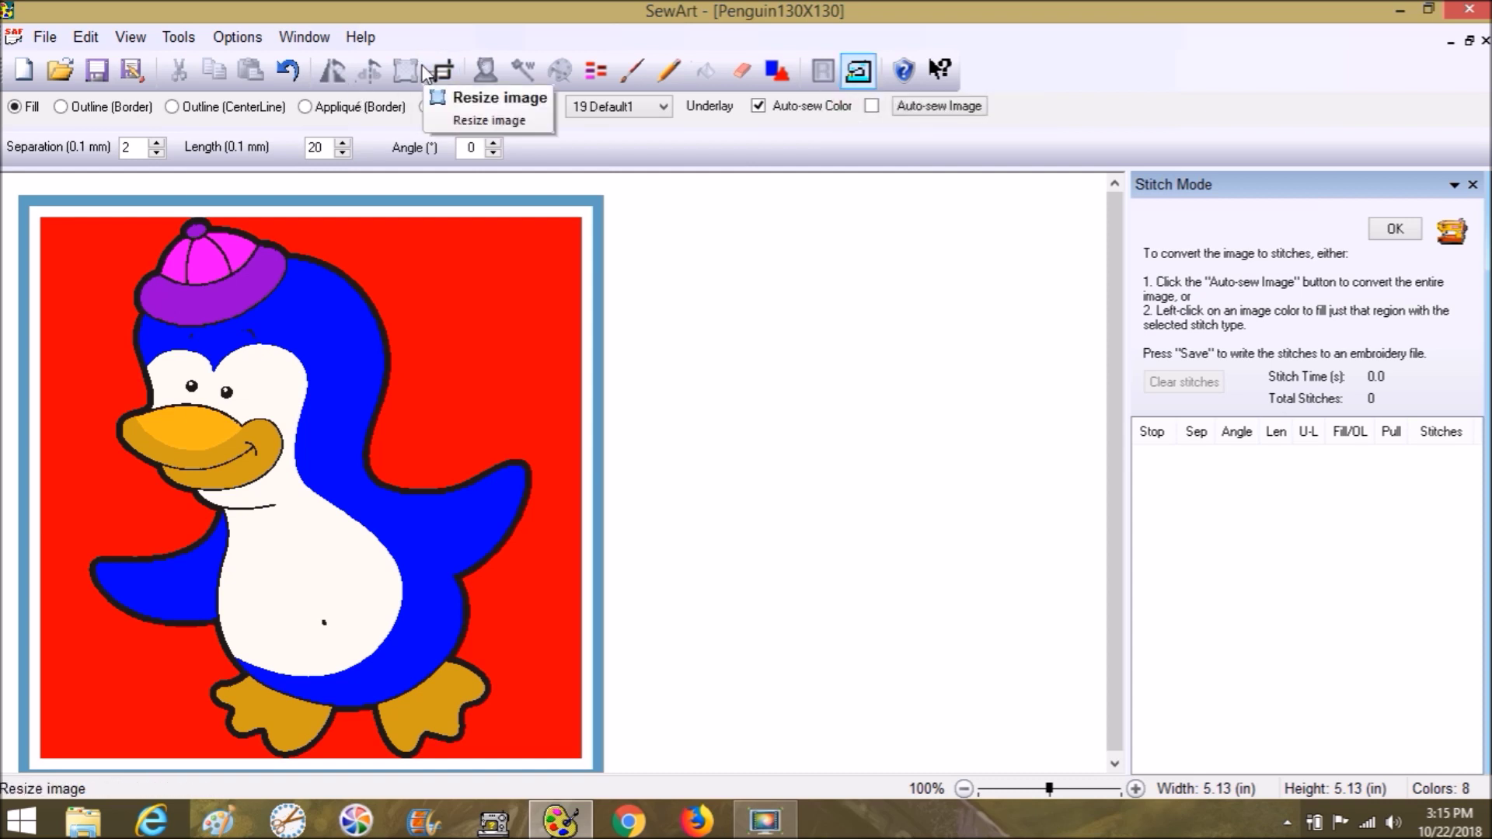
{"action": "left_click", "coordinate": [861, 76]}
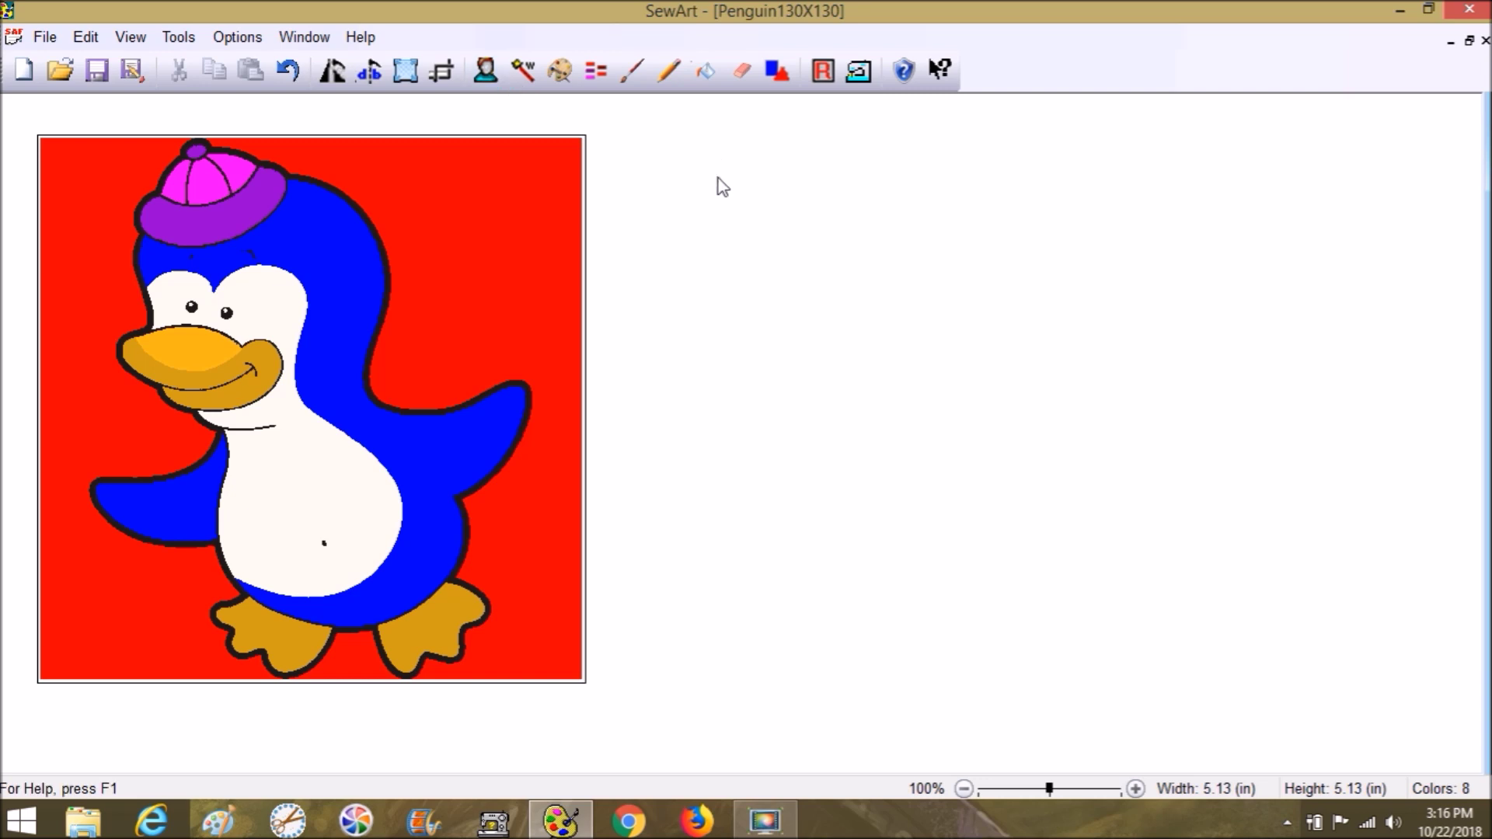
{"action": "left_click", "coordinate": [874, 81]}
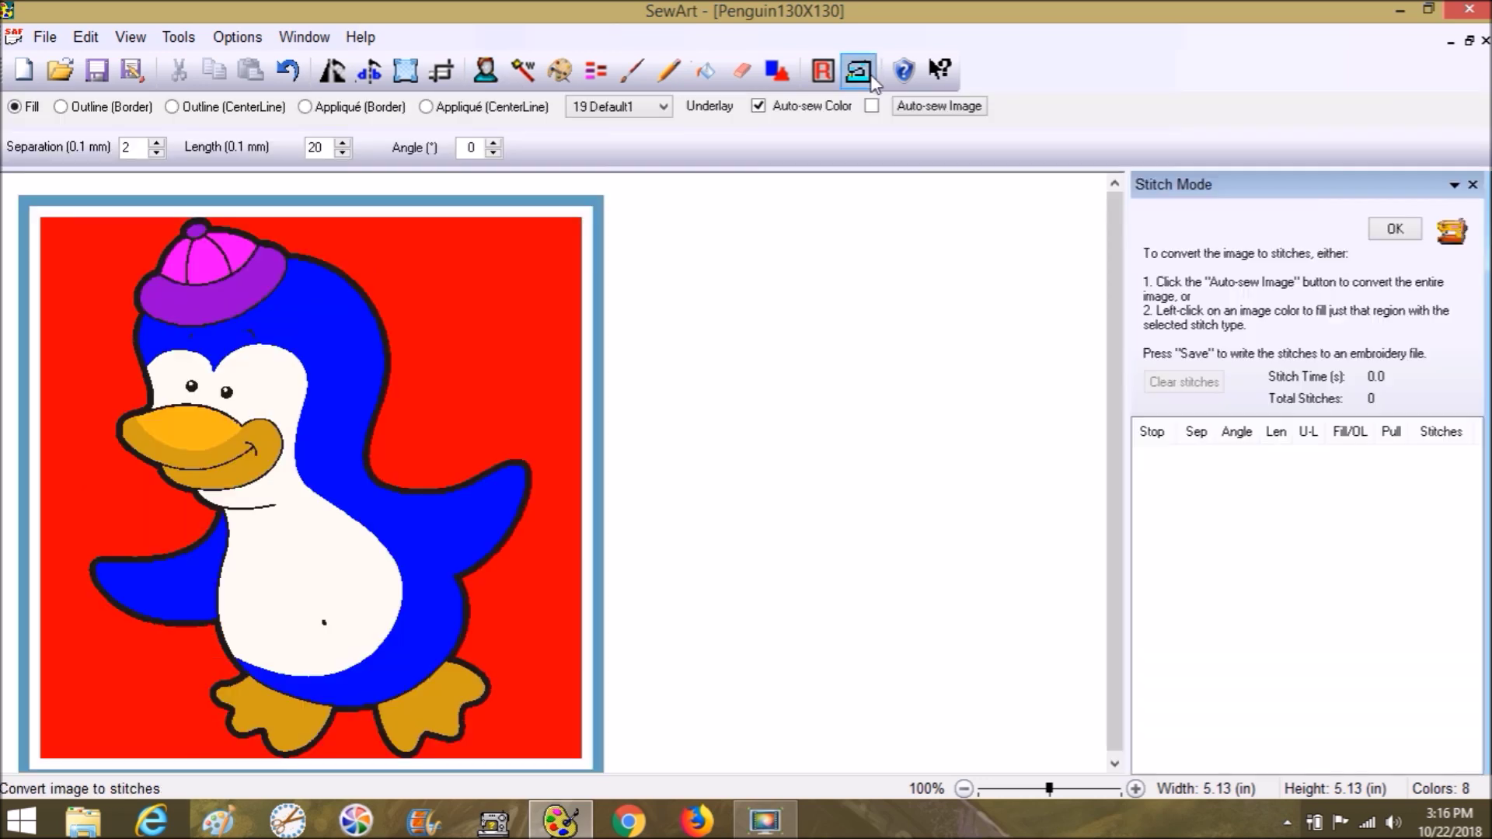
{"action": "left_click", "coordinate": [933, 109]}
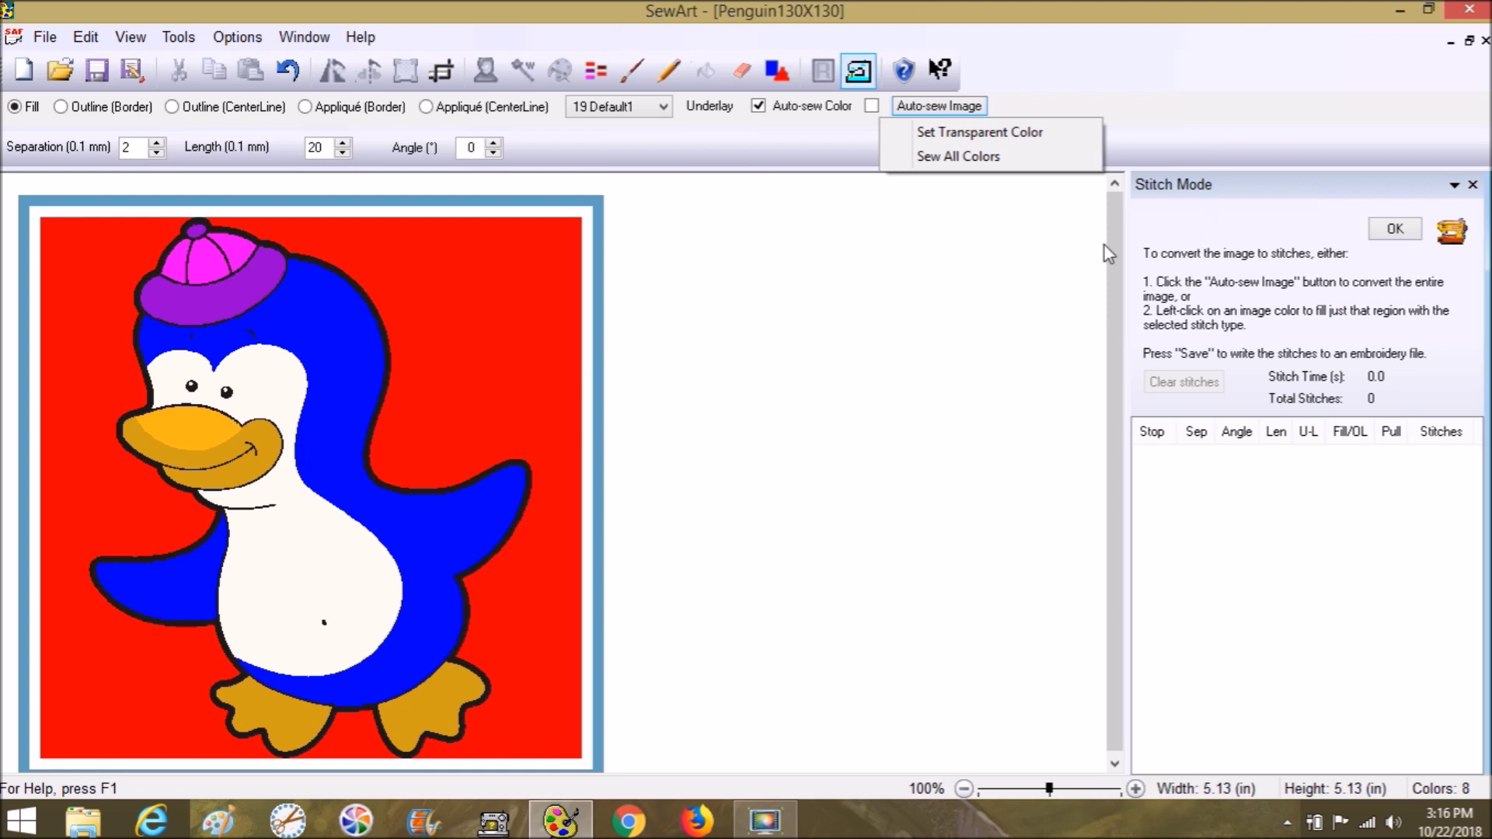
{"action": "left_click", "coordinate": [966, 138]}
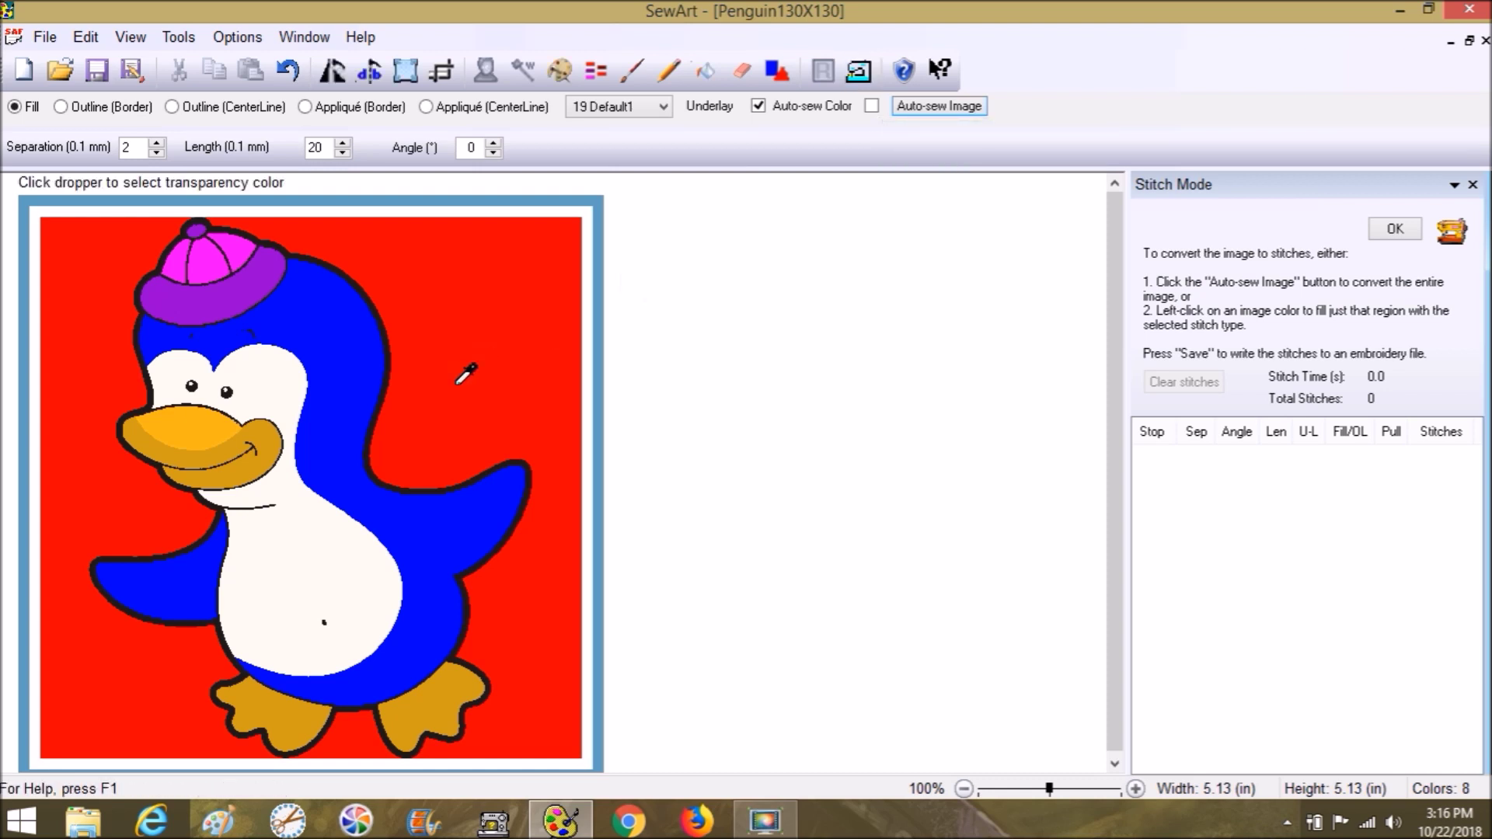
{"action": "left_click", "coordinate": [457, 383]}
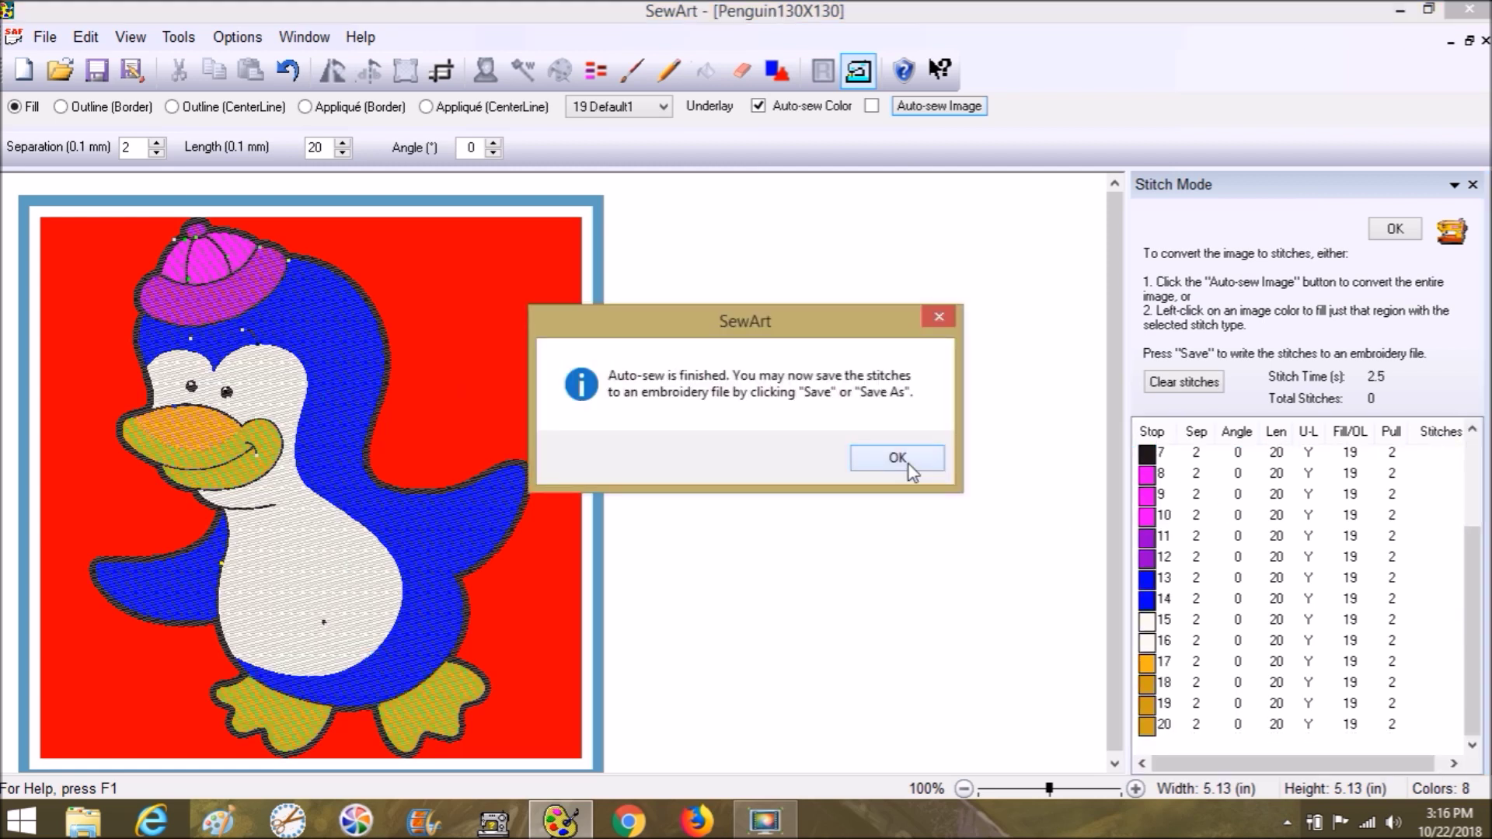
Step: Dismiss the Auto-sew finished message and review the 20-stop stitch list, returning to the first stop
{"action": "left_click", "coordinate": [899, 460]}
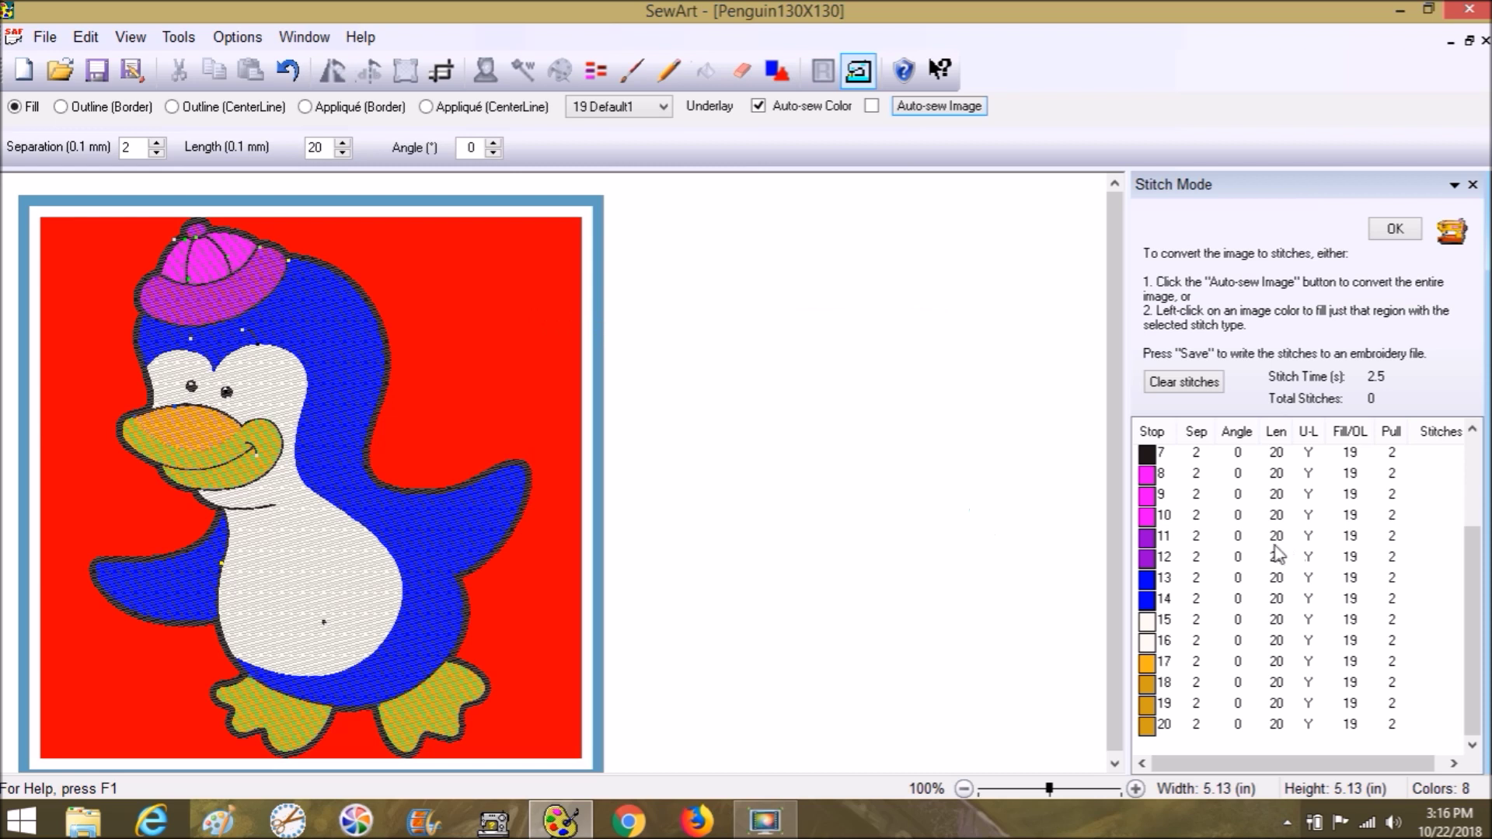
{"action": "left_click_drag", "start_coordinate": [1462, 538], "coordinate": [1463, 454]}
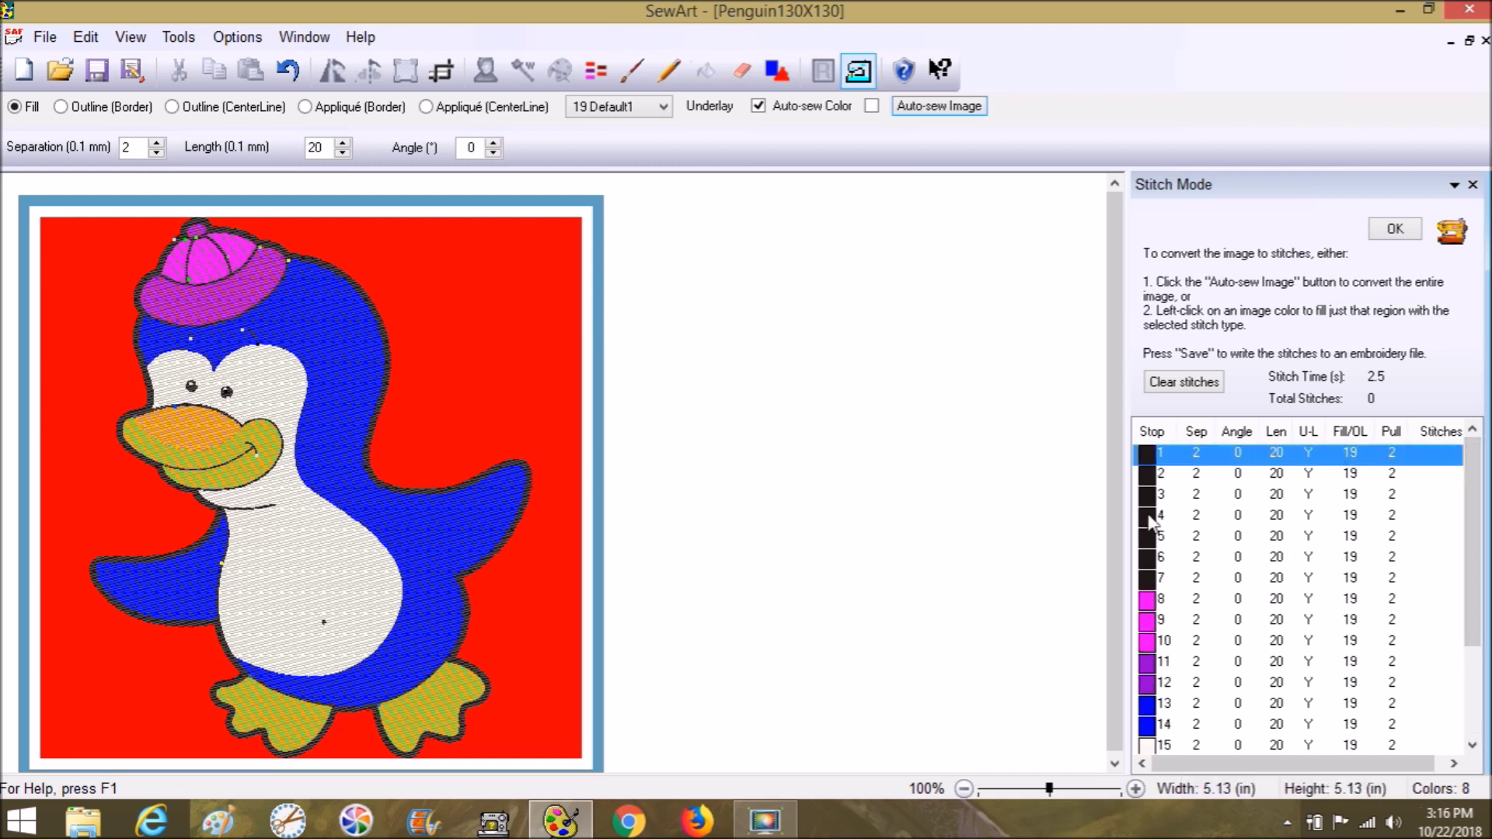
{"action": "left_click_drag", "start_coordinate": [1485, 573], "coordinate": [1484, 643]}
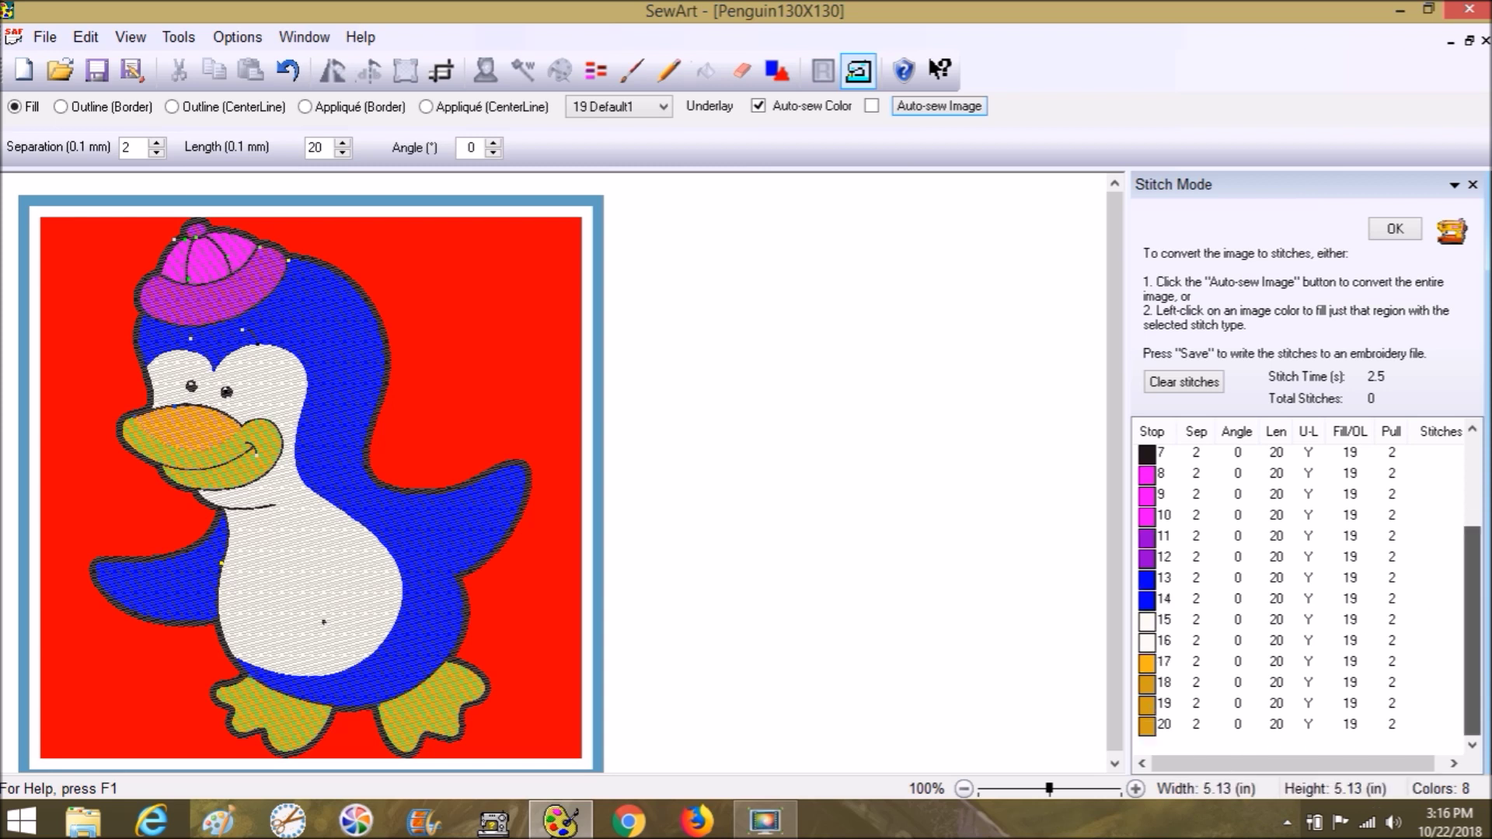
{"action": "key", "text": "Home"}
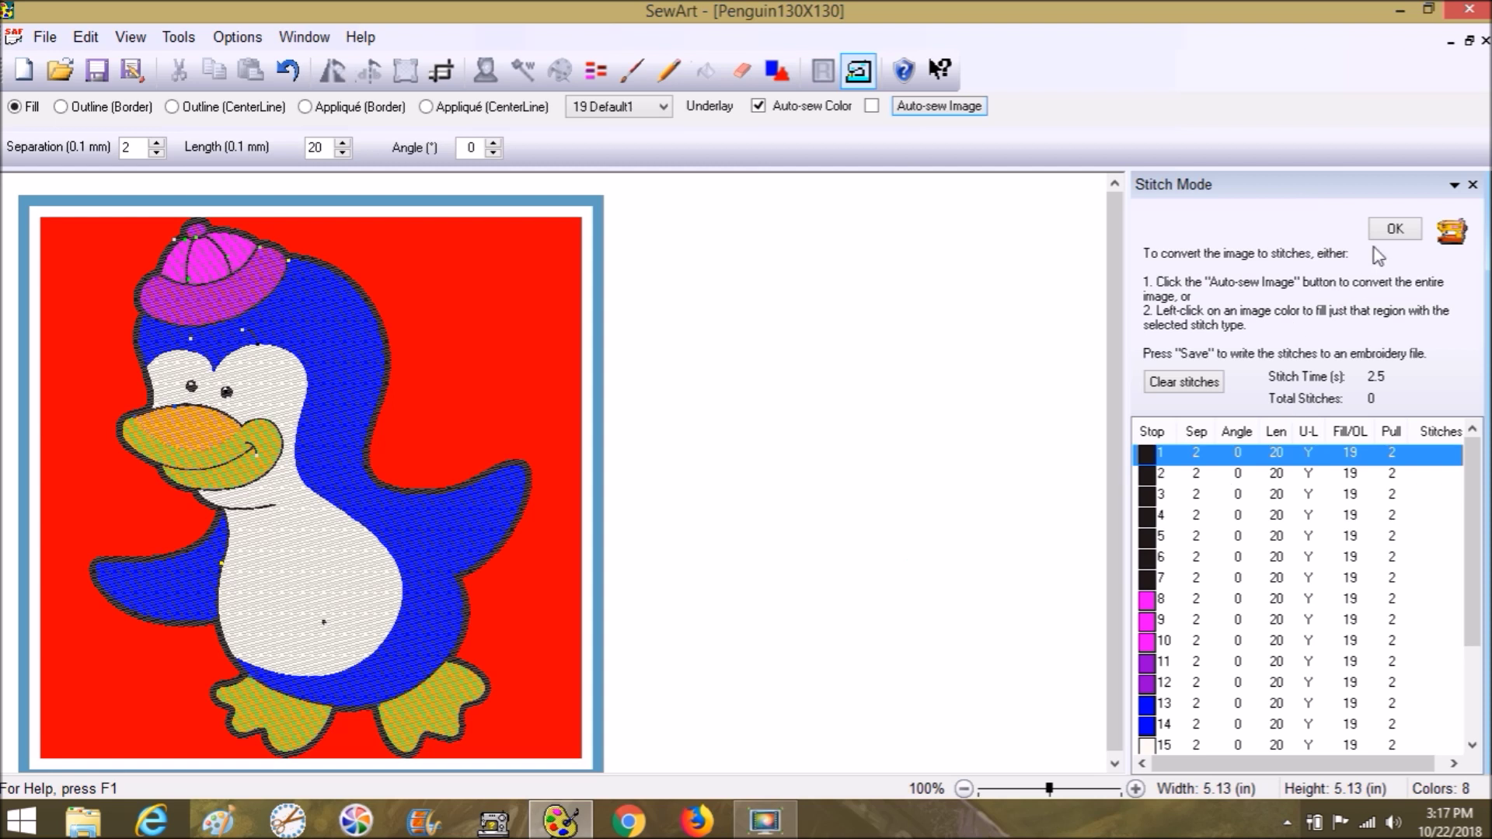
{"action": "left_click", "coordinate": [44, 37]}
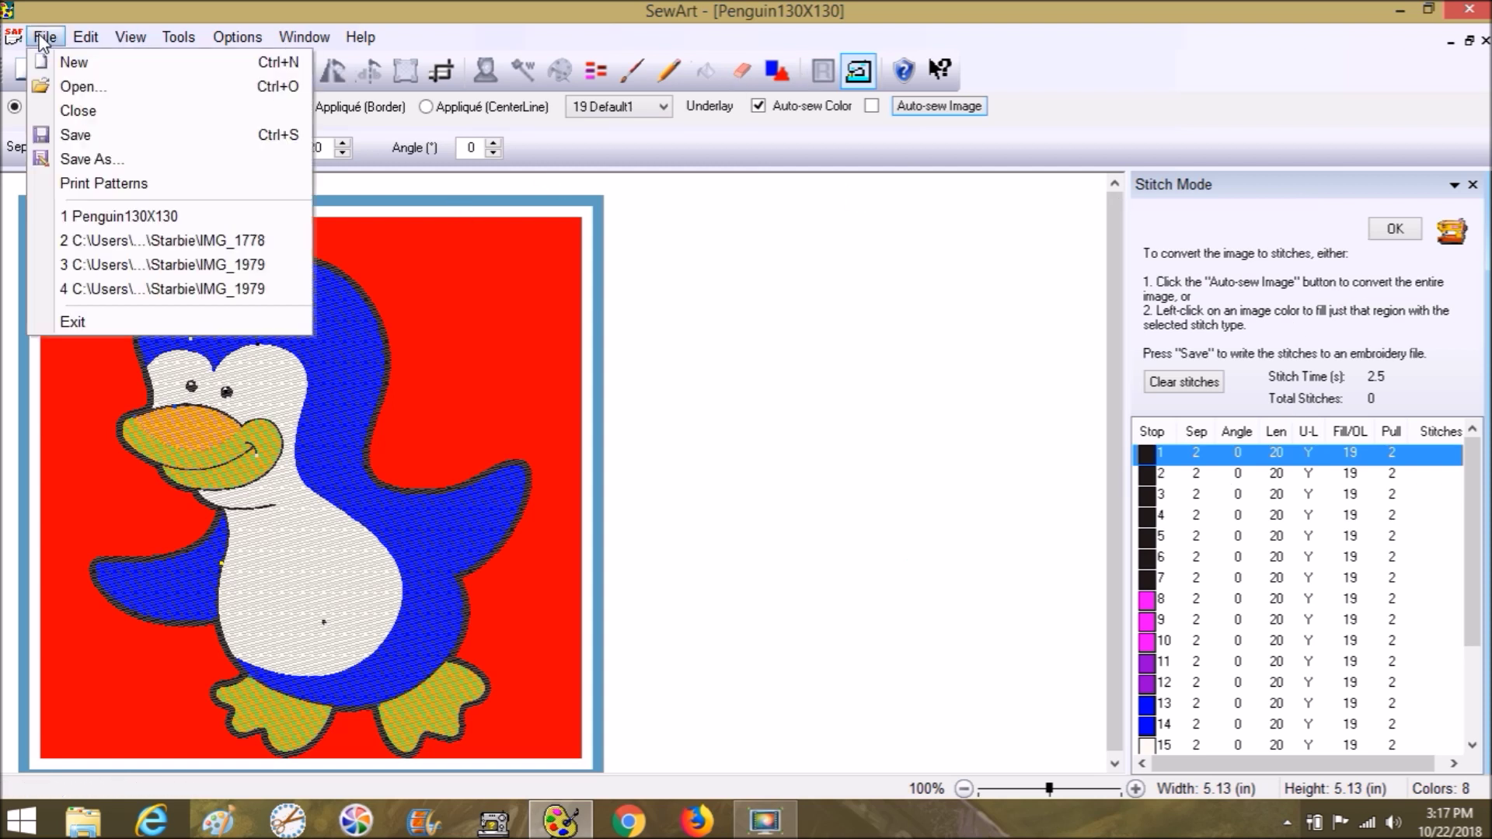
{"action": "left_click", "coordinate": [103, 162]}
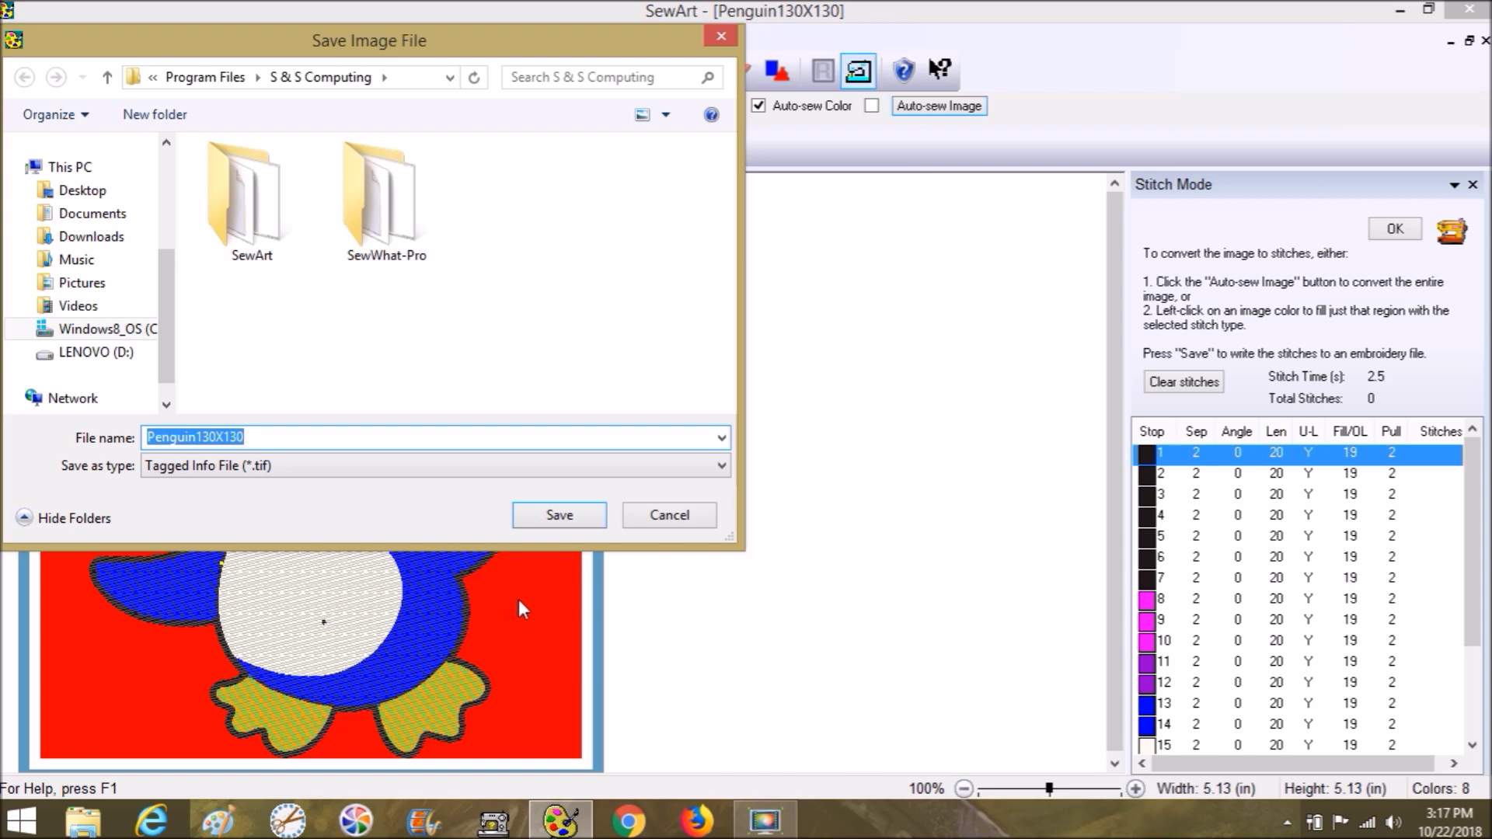
{"action": "left_click", "coordinate": [656, 523]}
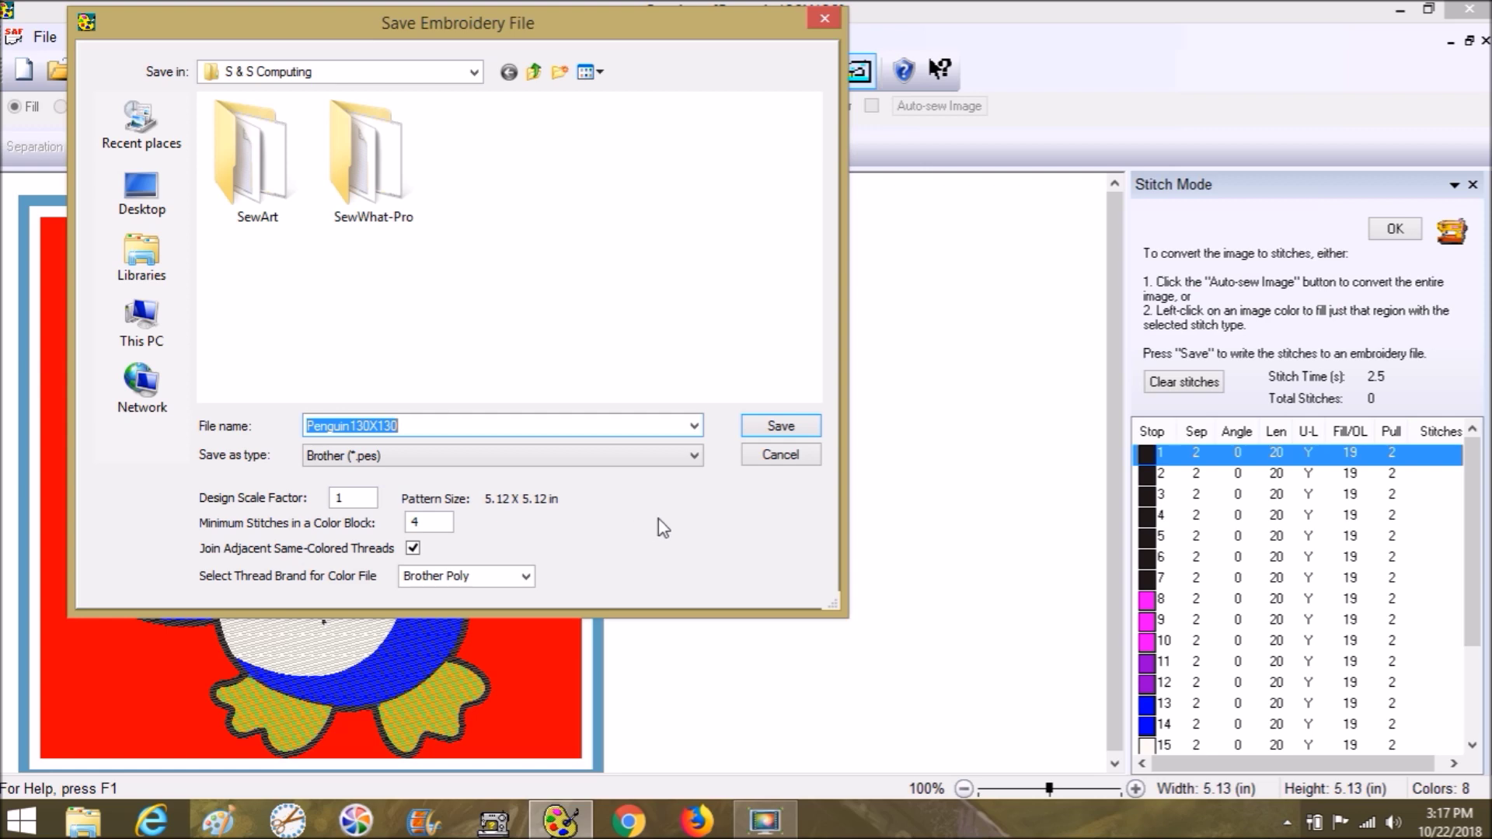
{"action": "left_click", "coordinate": [795, 456]}
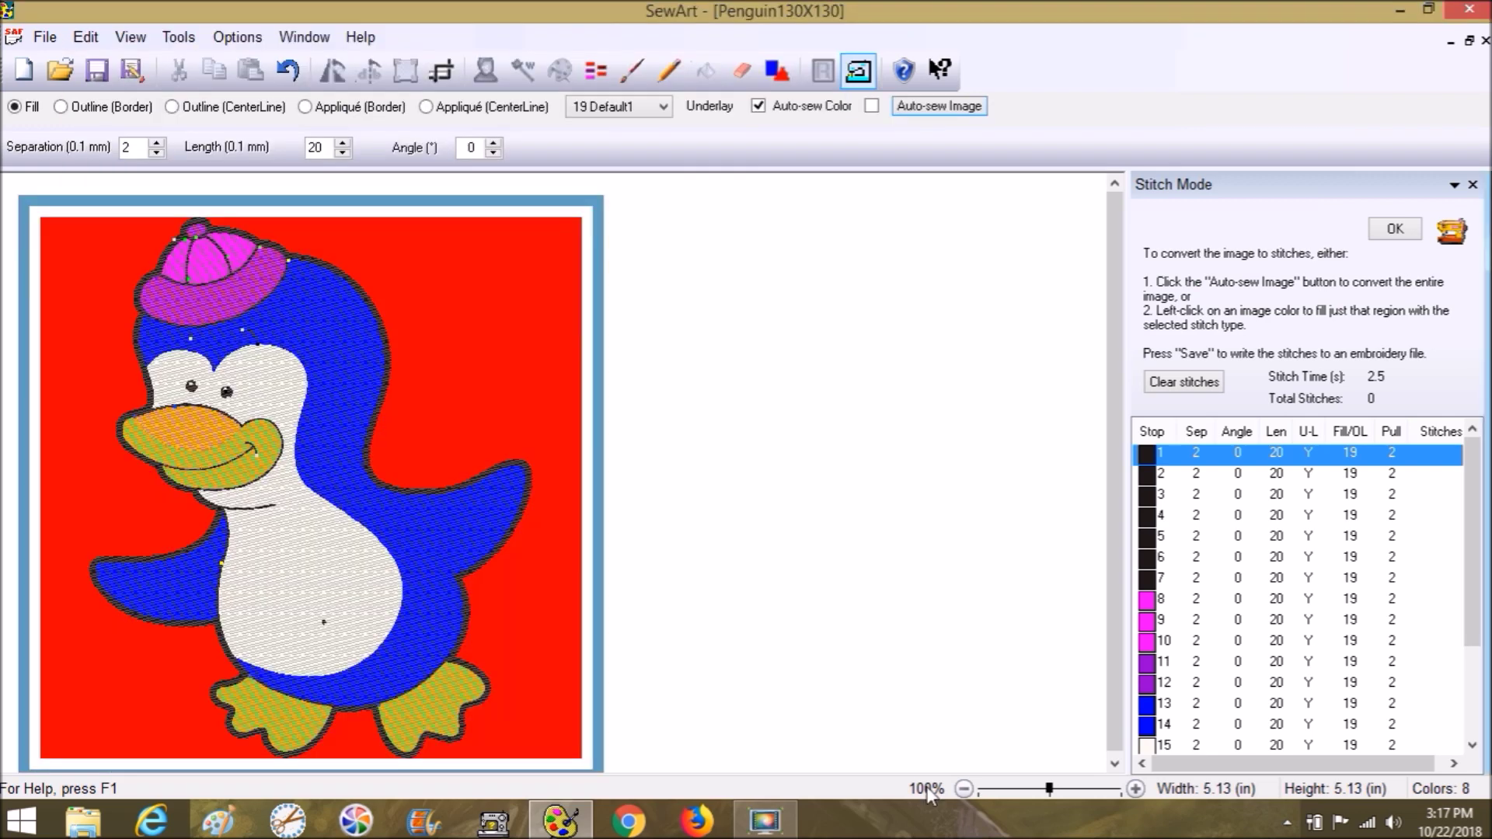